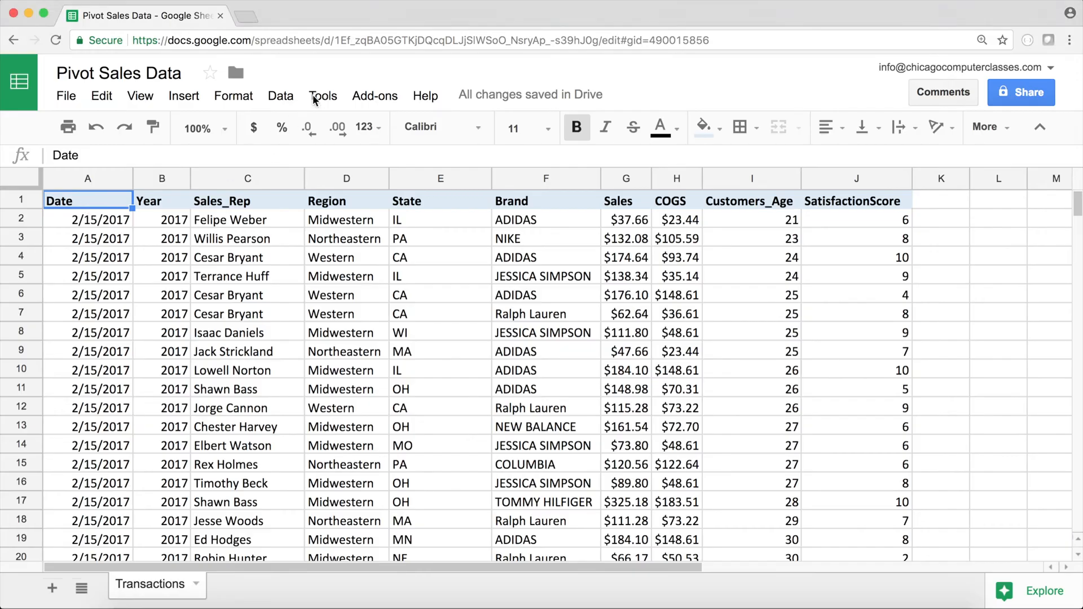
{"action": "left_click", "coordinate": [412, 104]}
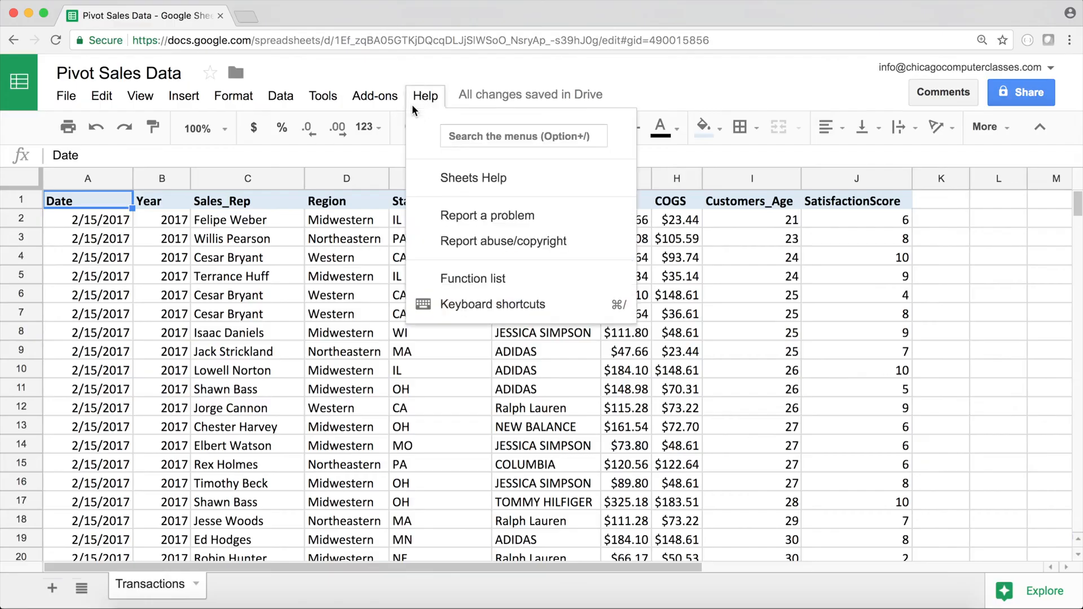
{"action": "left_click", "coordinate": [411, 104]}
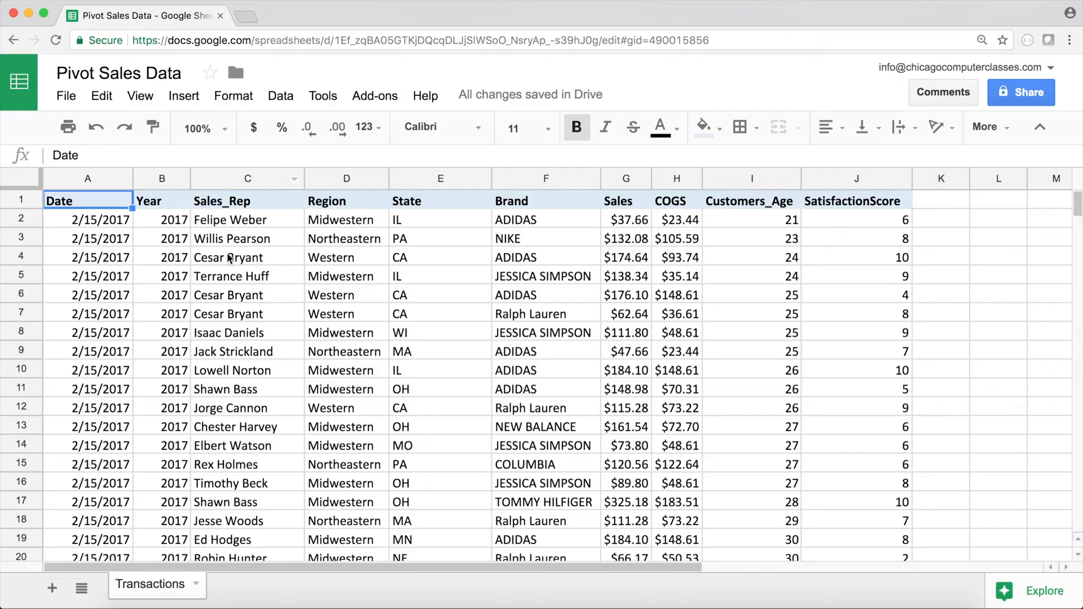
Create a pivot table on a new sheet from the Transactions data.
{"action": "left_click", "coordinate": [188, 263]}
{"action": "left_click", "coordinate": [89, 199]}
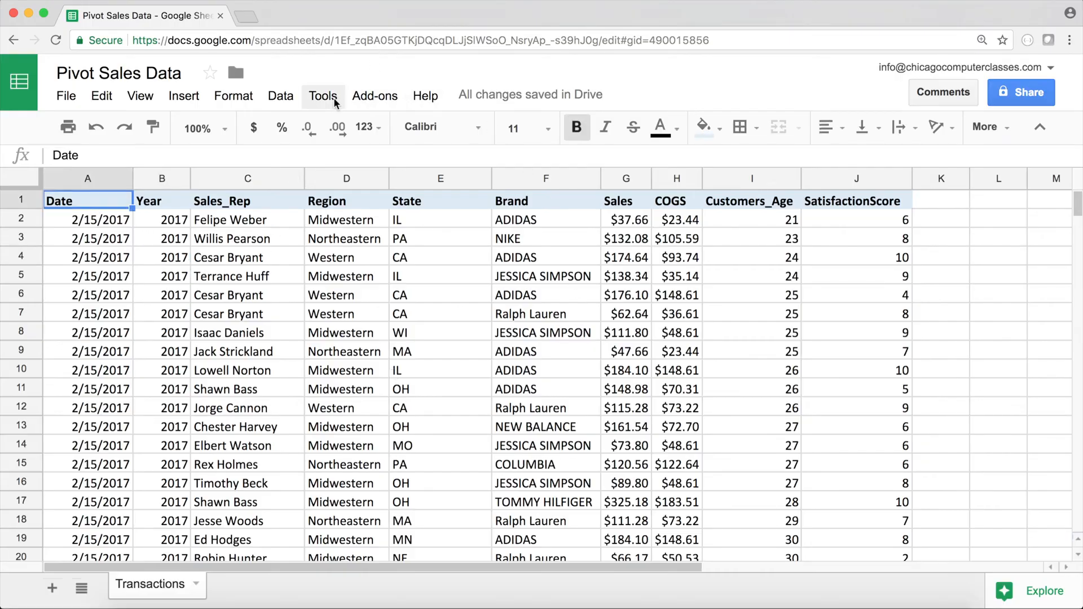
{"action": "left_click_drag", "start_coordinate": [625, 220], "coordinate": [625, 484]}
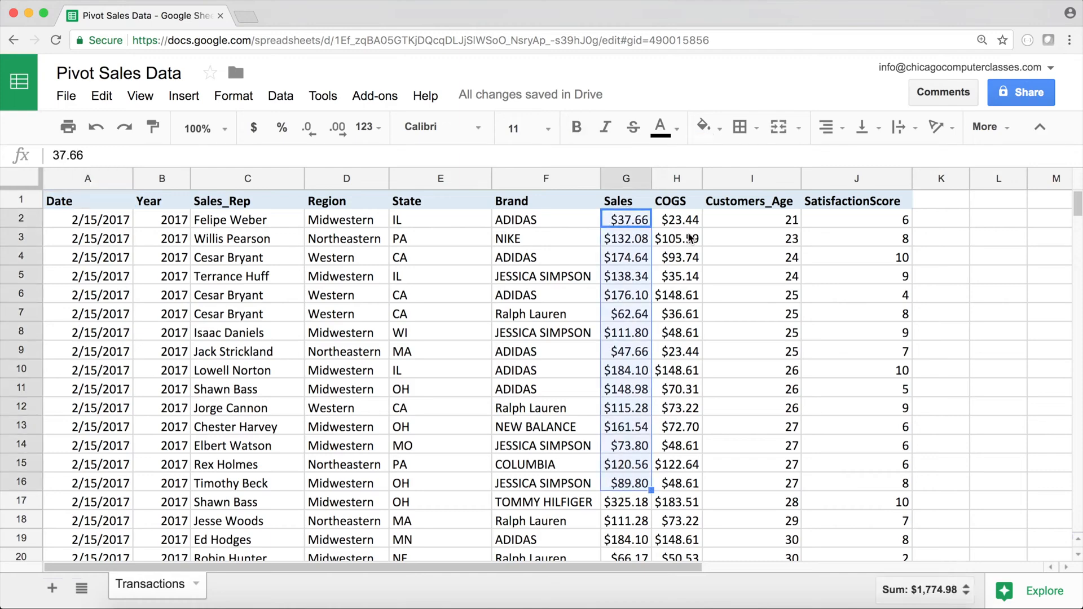
{"action": "left_click", "coordinate": [684, 221]}
{"action": "left_click_drag", "start_coordinate": [684, 221], "coordinate": [685, 389]}
{"action": "left_click", "coordinate": [89, 198]}
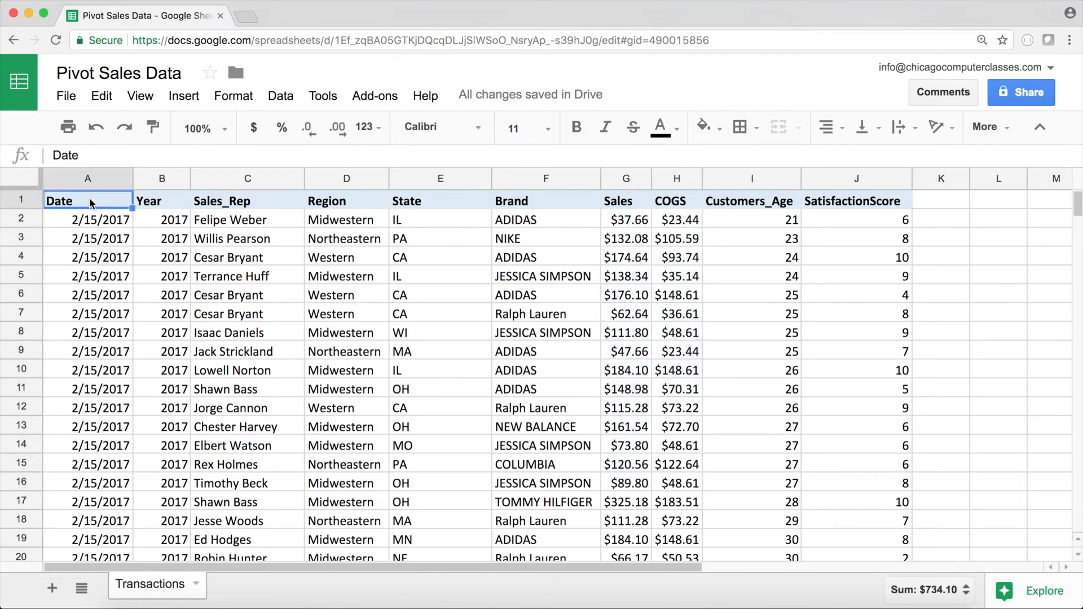
{"action": "left_click", "coordinate": [281, 95]}
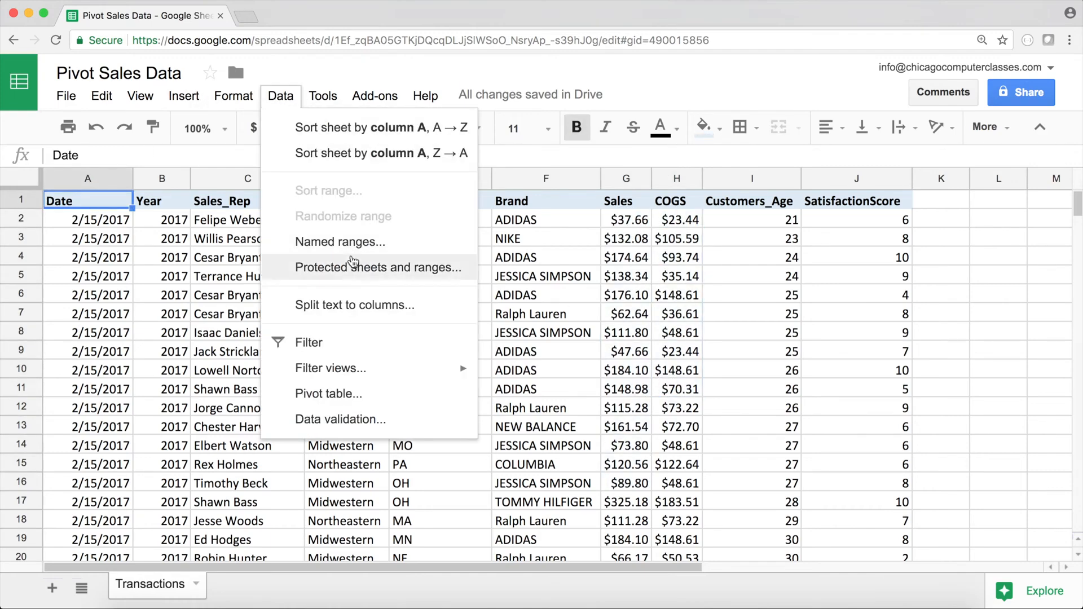
{"action": "left_click", "coordinate": [355, 394]}
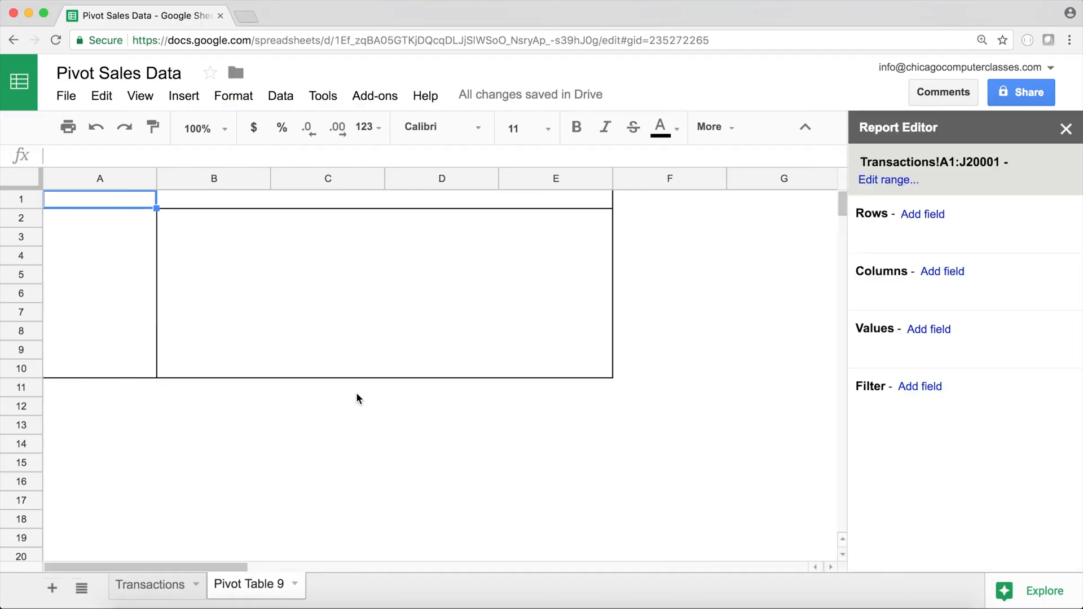
Add the Sales field to the pivot table's values, summarized by SUM.
{"action": "left_click", "coordinate": [151, 581]}
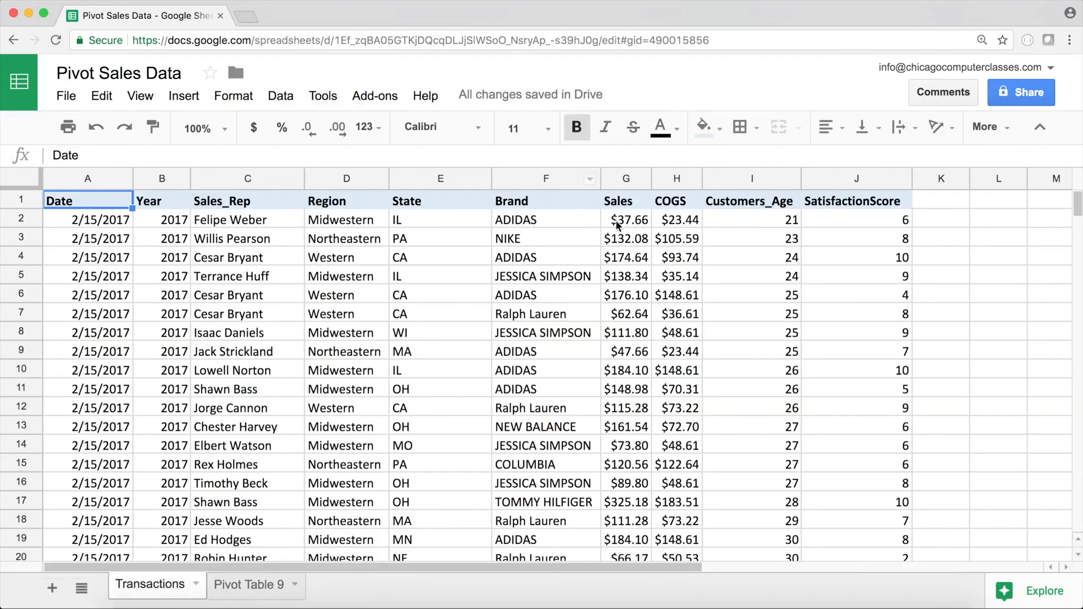
{"action": "left_click_drag", "start_coordinate": [618, 221], "coordinate": [617, 318]}
{"action": "left_click_drag", "start_coordinate": [683, 219], "coordinate": [680, 314]}
{"action": "left_click", "coordinate": [276, 583]}
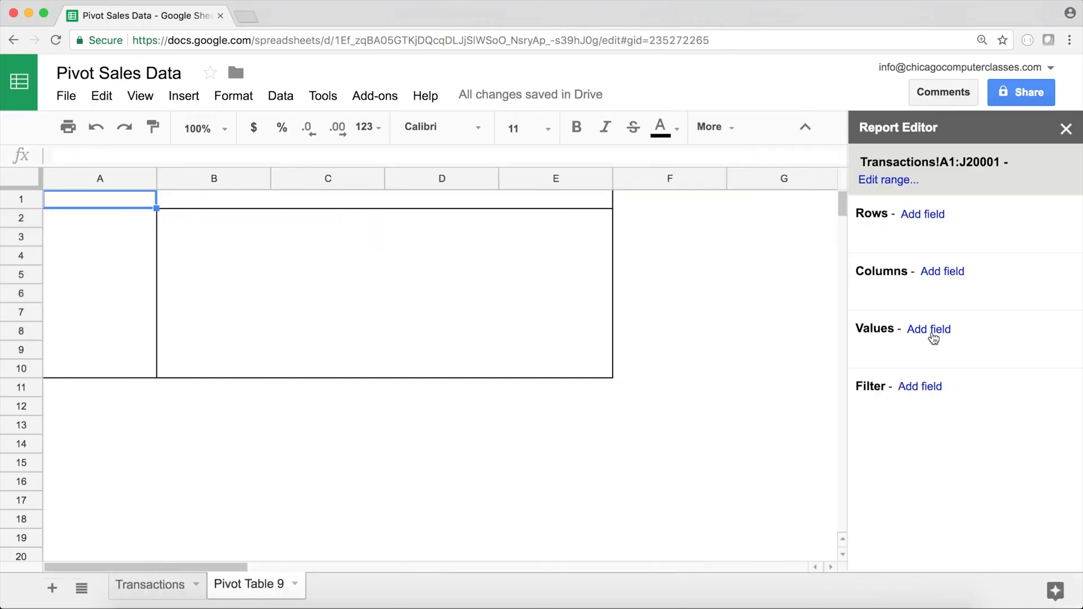
{"action": "left_click", "coordinate": [933, 333]}
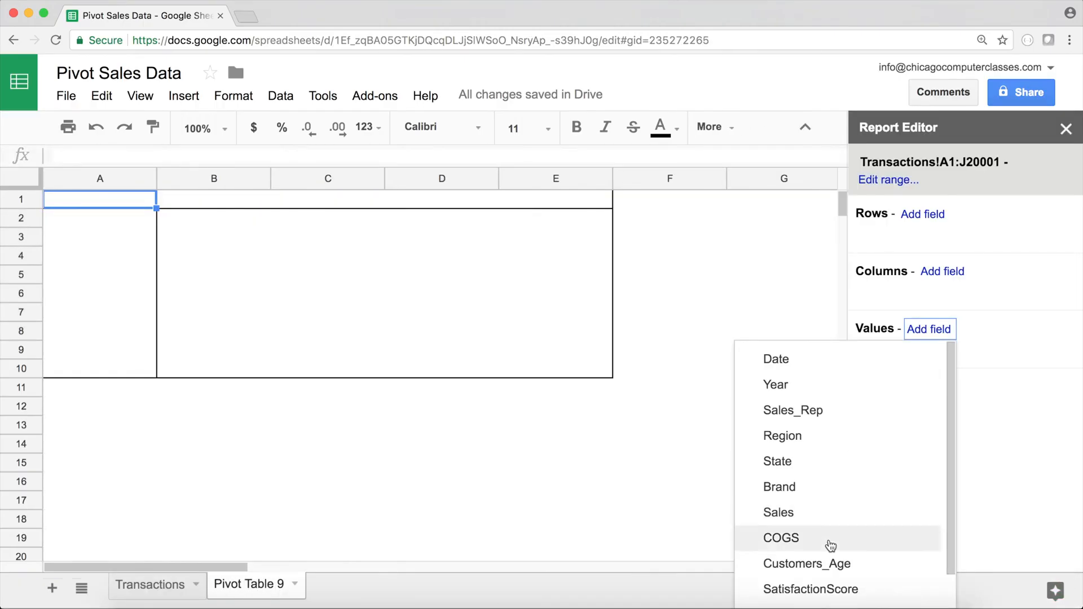
{"action": "left_click", "coordinate": [812, 514]}
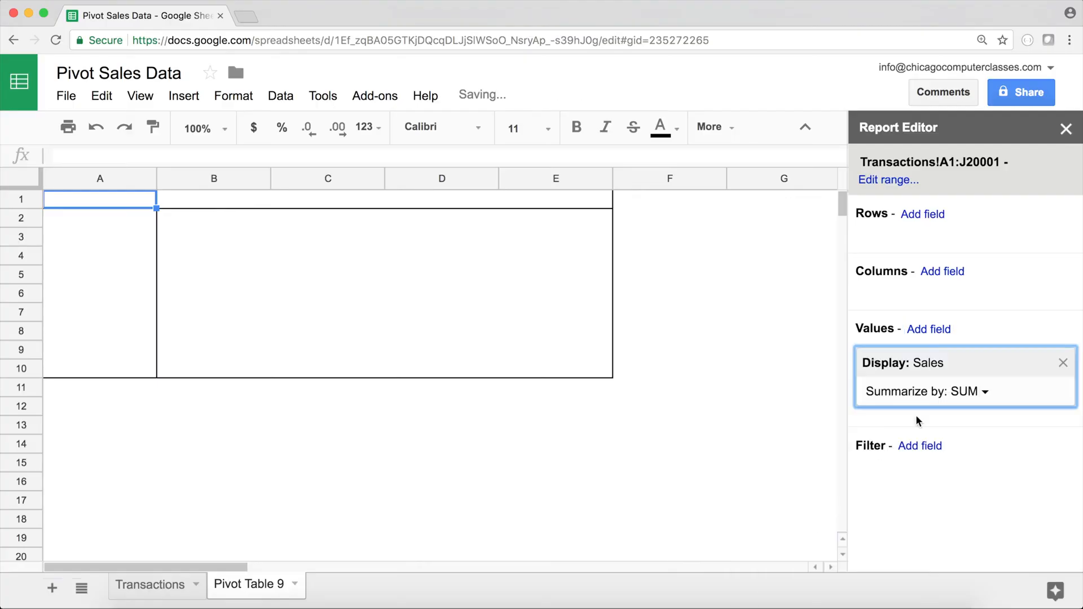
Add the COGS field as a second pivot table value, summarized by SUM.
{"action": "left_click", "coordinate": [938, 333]}
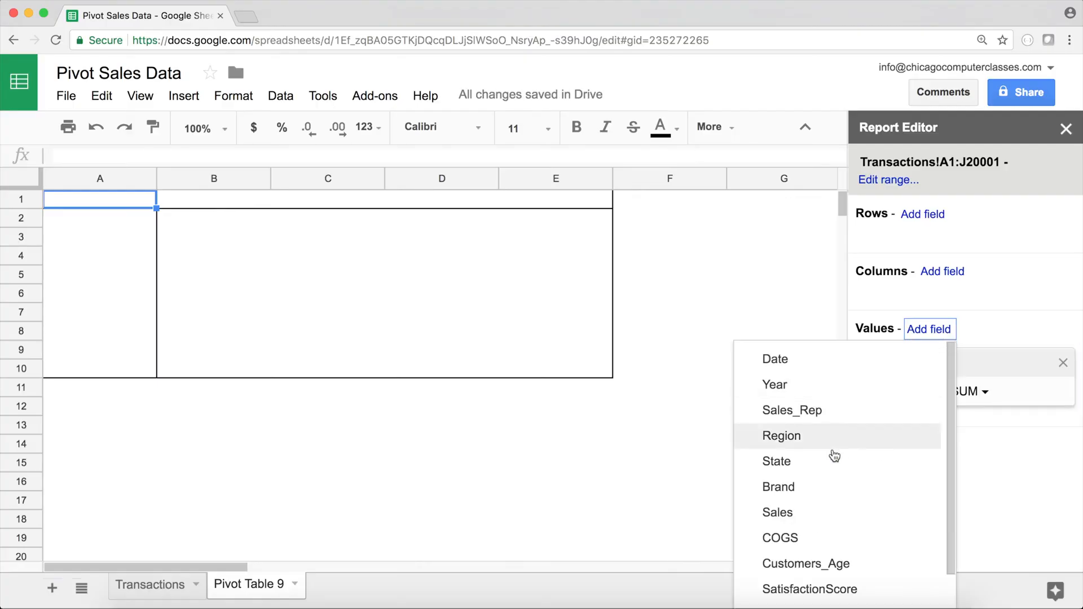
{"action": "scroll", "coordinate": [833, 446], "scroll_direction": "down", "scroll_amount": 1}
{"action": "scroll", "coordinate": [825, 481], "scroll_direction": "up", "scroll_amount": 1}
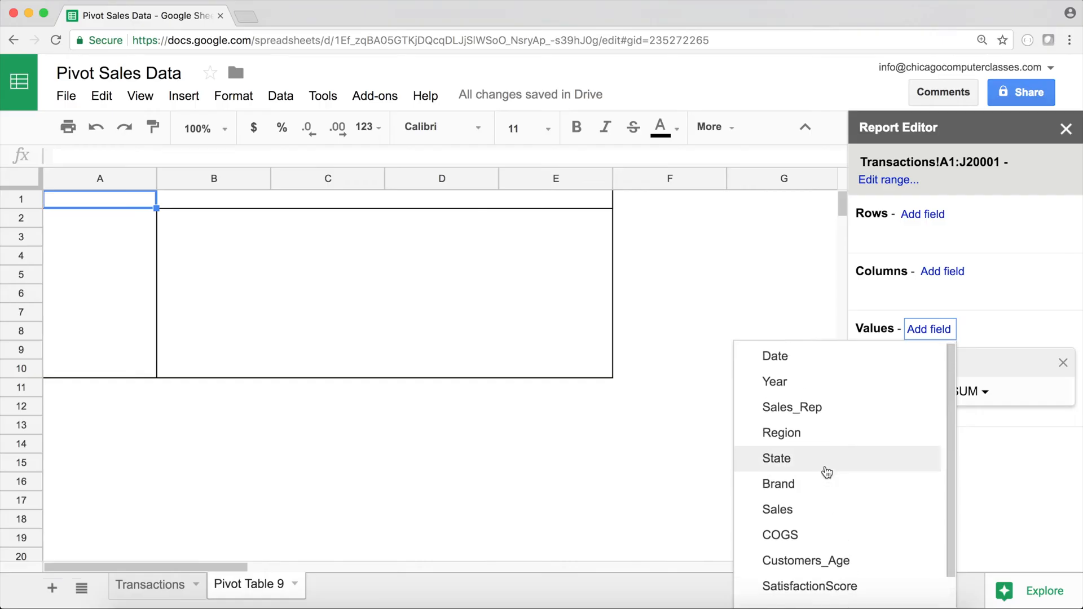
{"action": "scroll", "coordinate": [827, 472], "scroll_direction": "down", "scroll_amount": 1}
{"action": "left_click", "coordinate": [827, 497]}
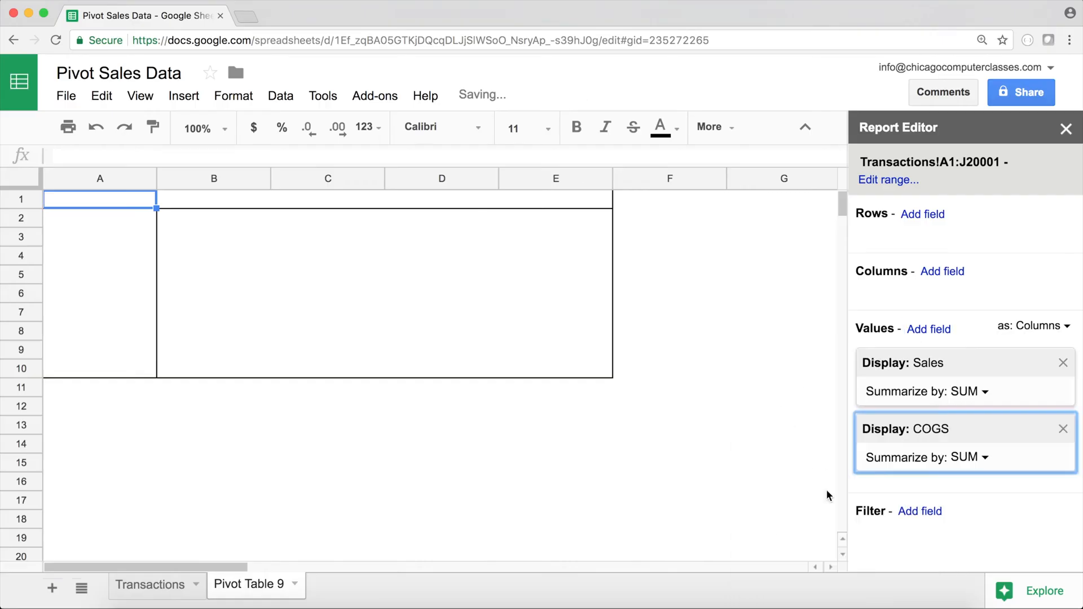
Group the pivot table's rows by the Region field from the Transactions data.
{"action": "left_click", "coordinate": [151, 585]}
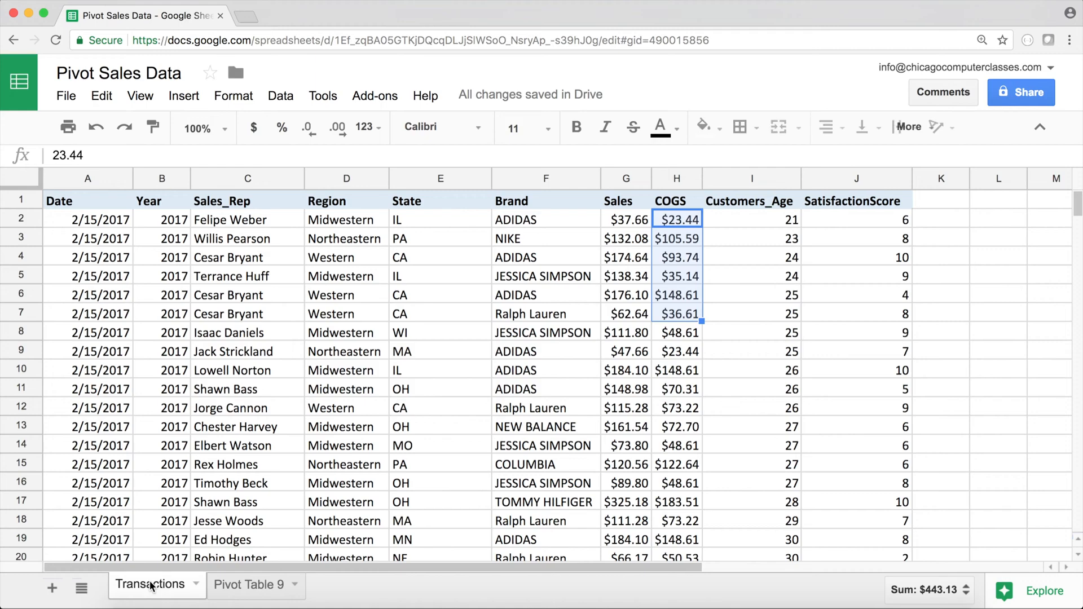
{"action": "left_click", "coordinate": [486, 275]}
{"action": "left_click", "coordinate": [347, 220]}
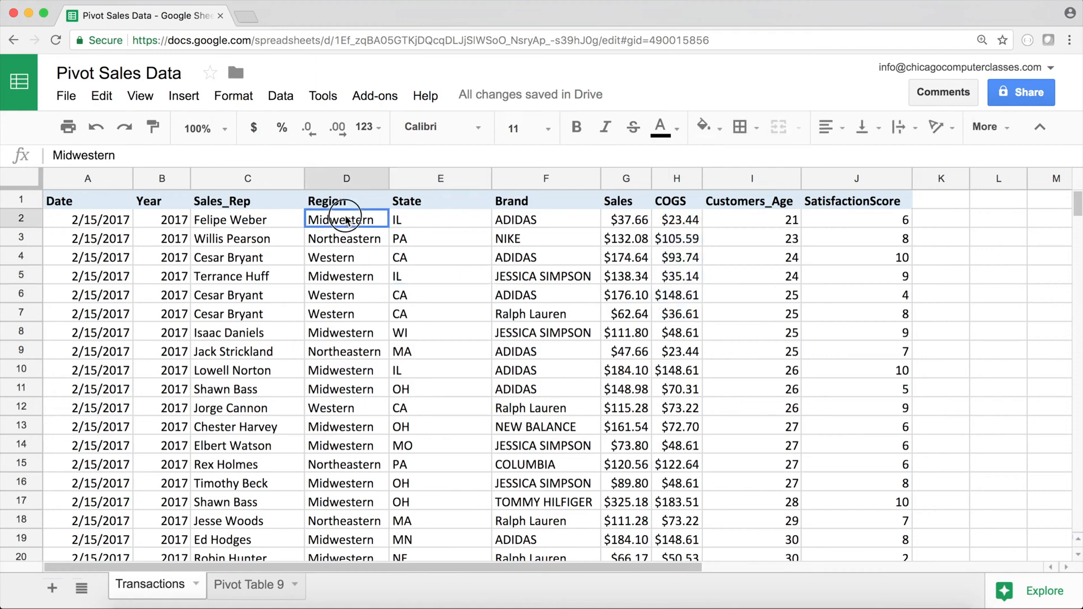
{"action": "left_click_drag", "start_coordinate": [346, 220], "coordinate": [342, 433]}
{"action": "left_click", "coordinate": [249, 584]}
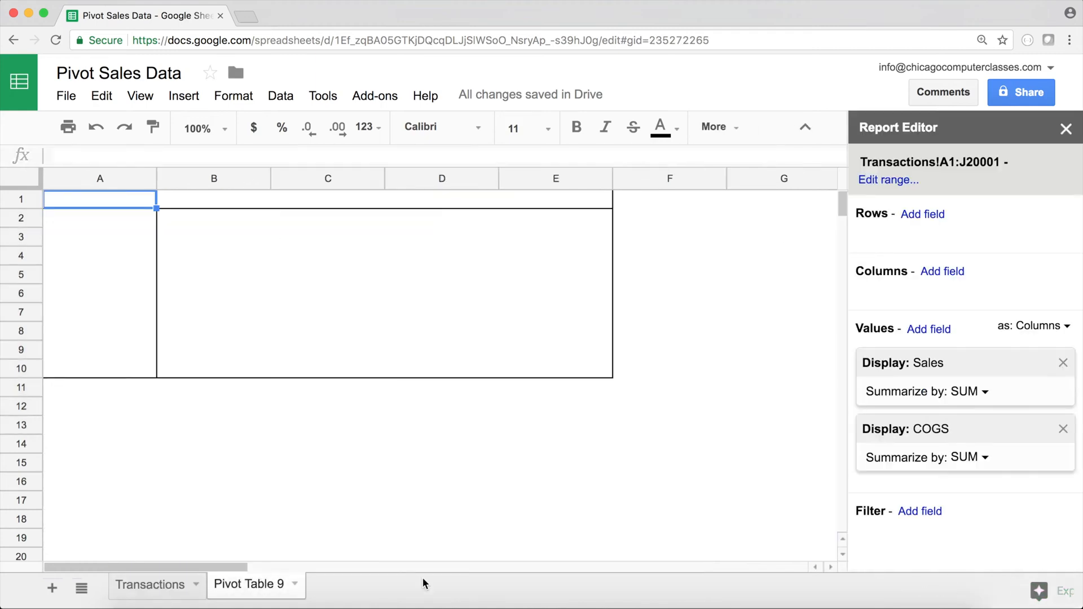
{"action": "left_click", "coordinate": [926, 215]}
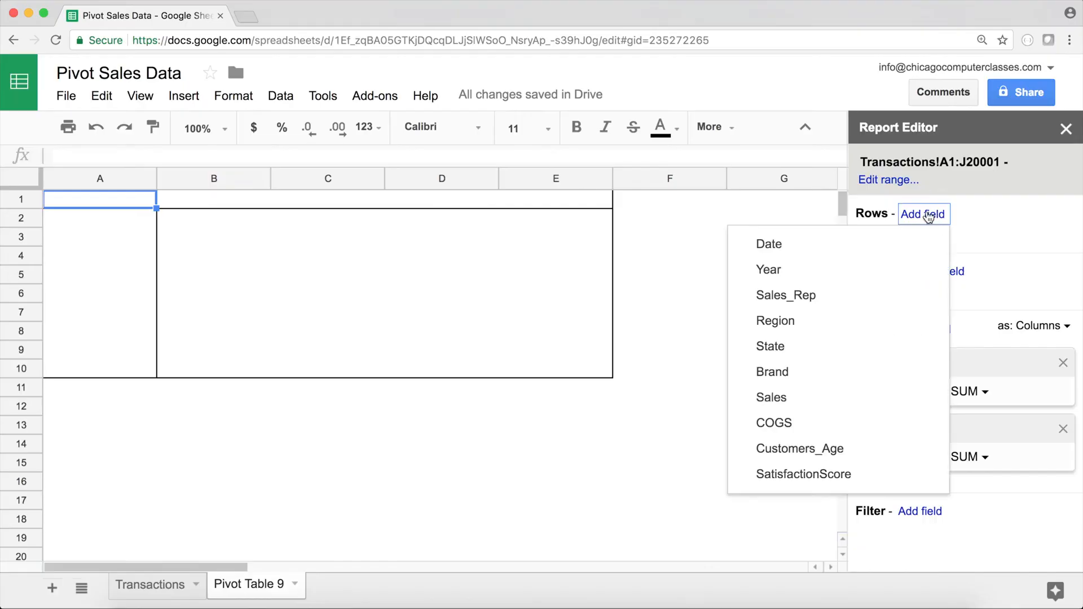
{"action": "left_click", "coordinate": [824, 323]}
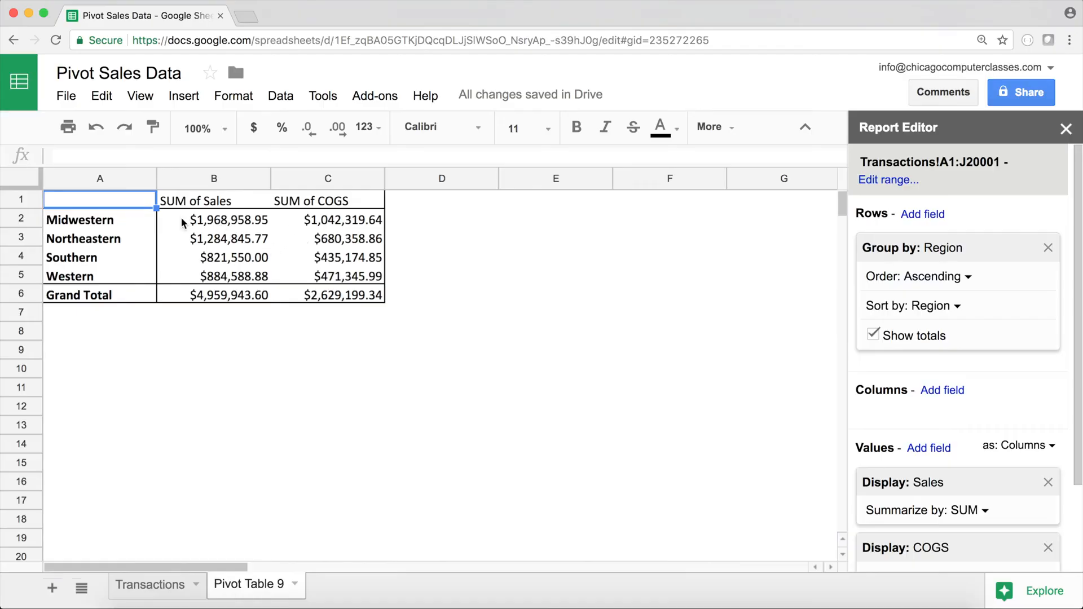
Examine the Midwestern sums of Sales and COGS in the pivot table and review the source columns in the Transactions sheet.
{"action": "left_click", "coordinate": [125, 207]}
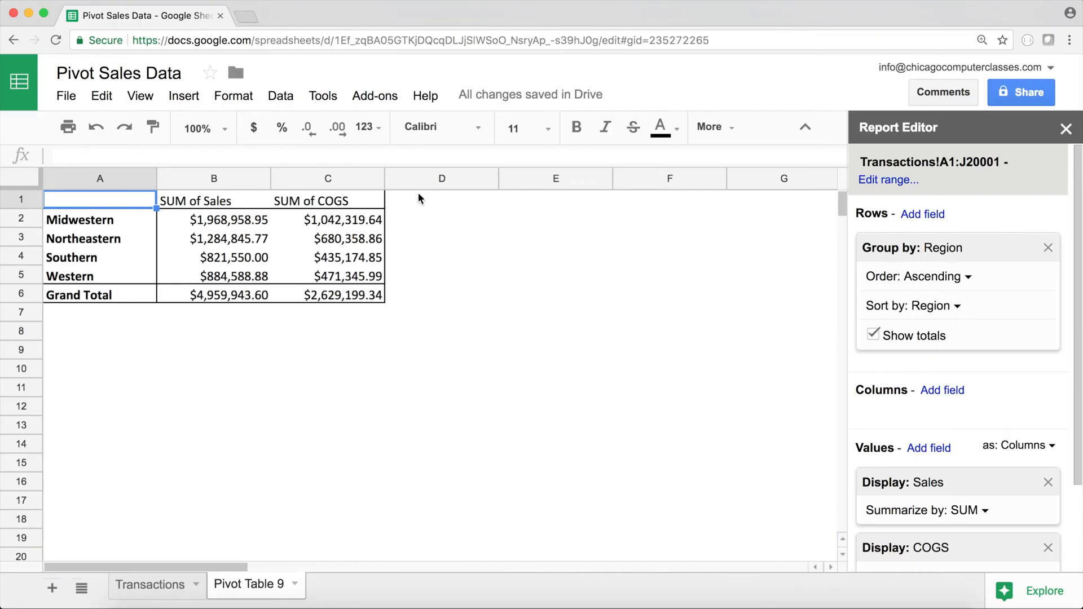
{"action": "left_click", "coordinate": [365, 225]}
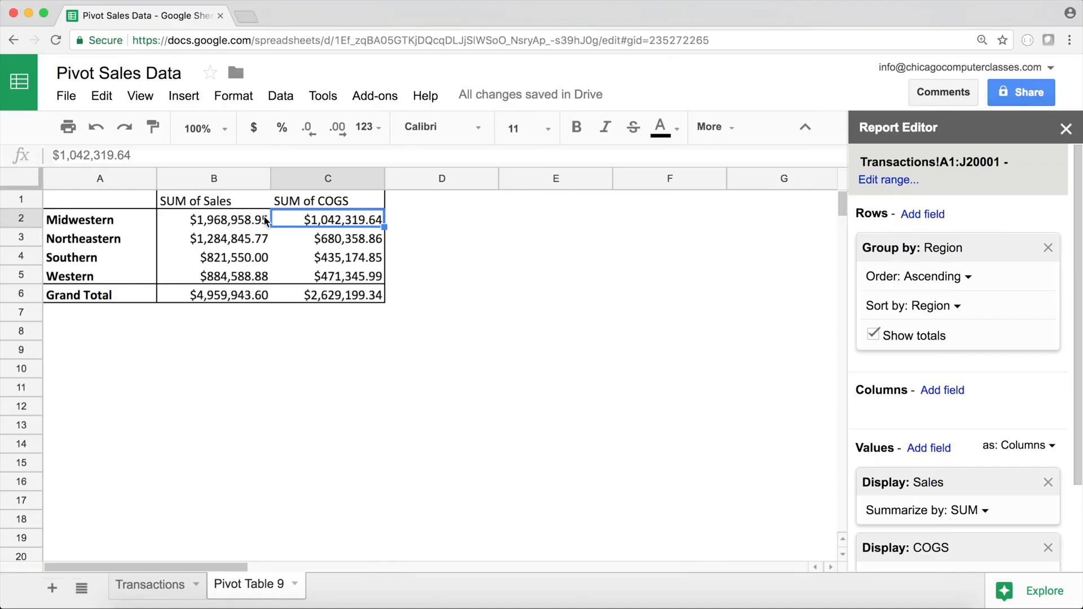
{"action": "left_click", "coordinate": [234, 223]}
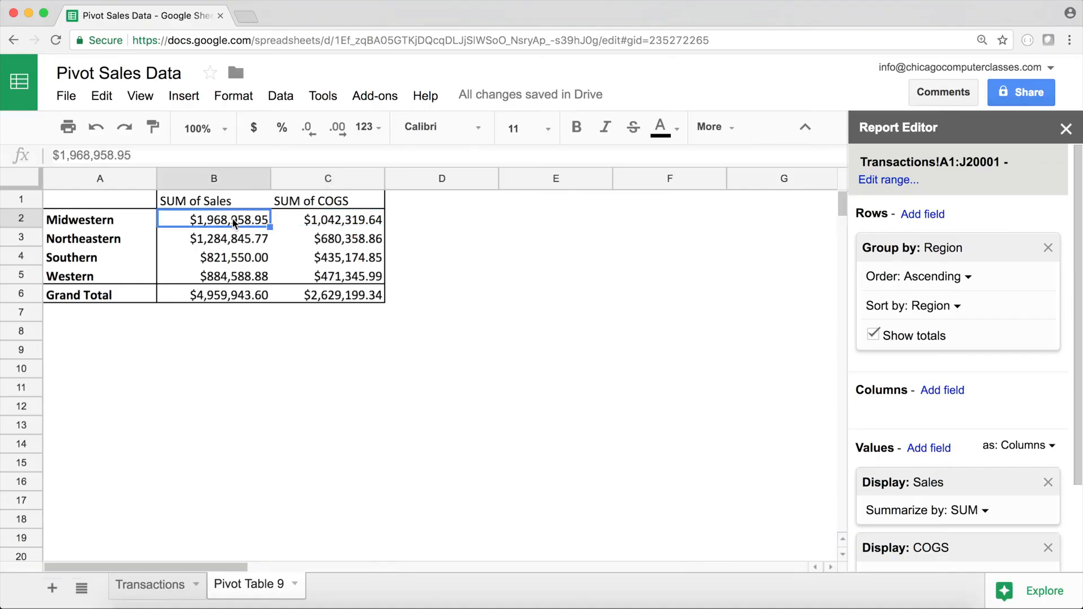
{"action": "left_click", "coordinate": [354, 223]}
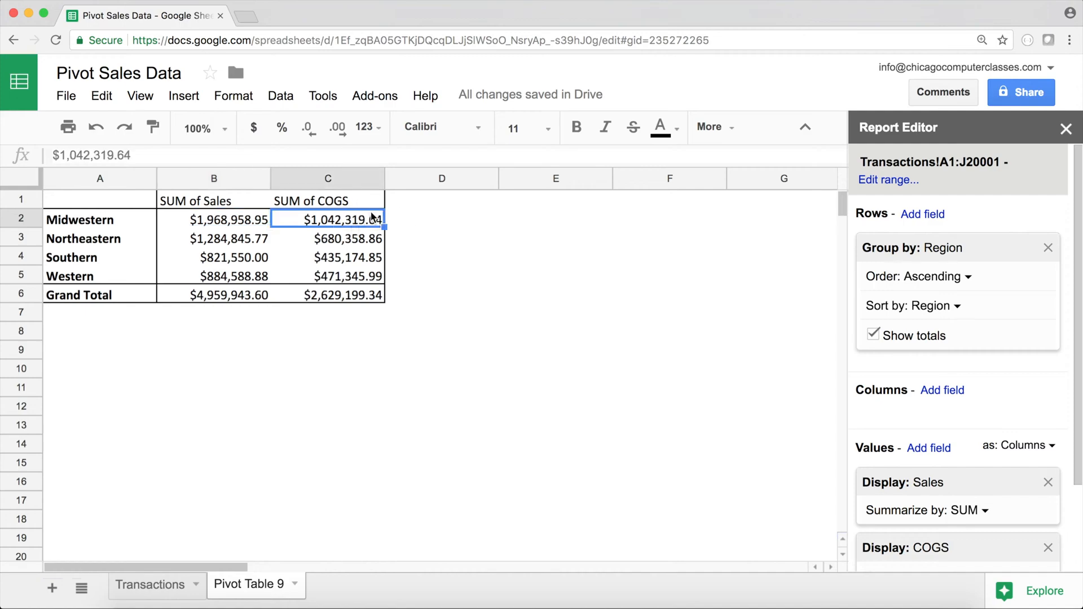
{"action": "left_click", "coordinate": [157, 589]}
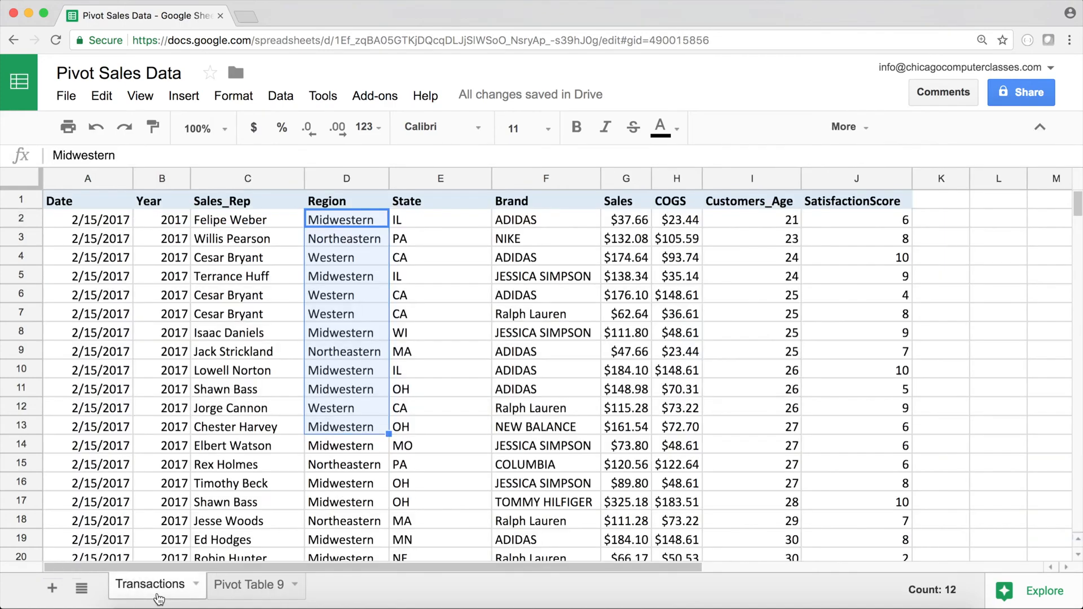
{"action": "left_click", "coordinate": [755, 377]}
{"action": "left_click", "coordinate": [274, 586]}
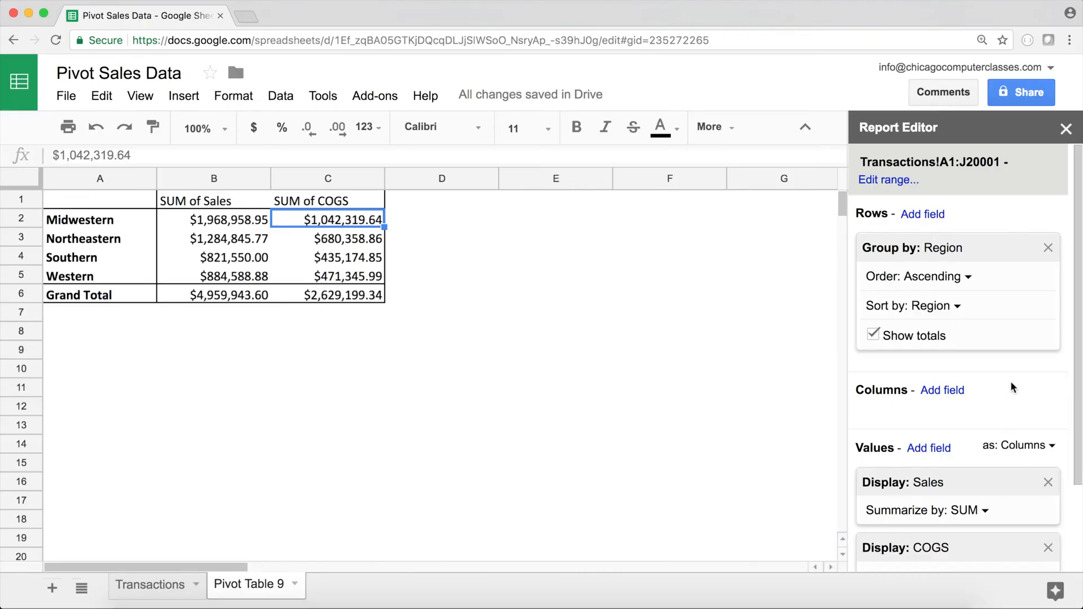
Add a calculated field named Net to the pivot table's values with the formula =Sales-COGS.
{"action": "scroll", "coordinate": [1064, 415], "scroll_direction": "down", "scroll_amount": 3}
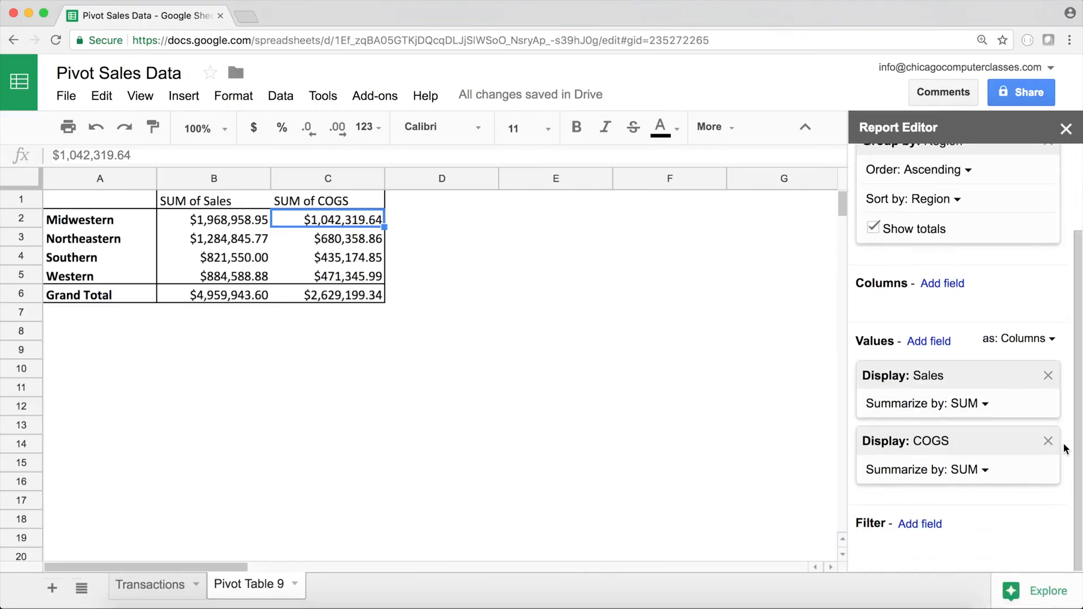
{"action": "left_click", "coordinate": [941, 344]}
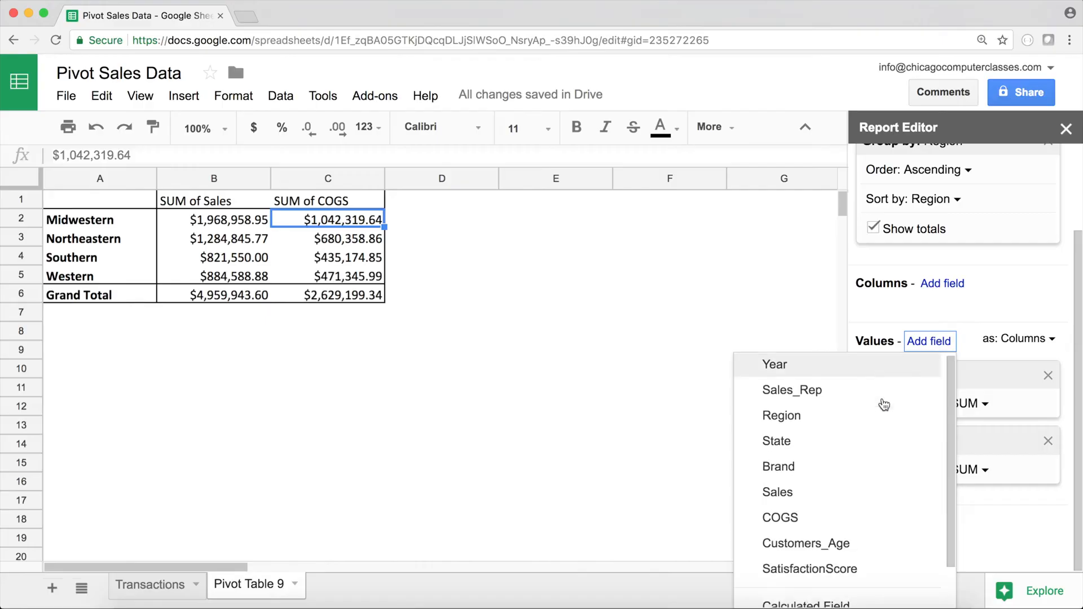
{"action": "scroll", "coordinate": [883, 402], "scroll_direction": "down", "scroll_amount": 2}
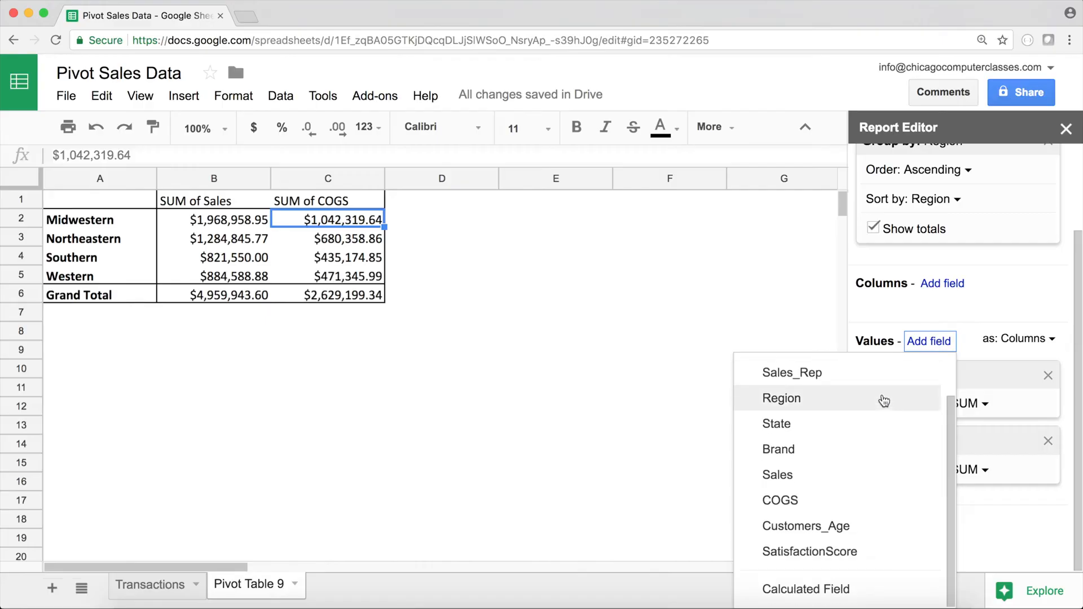
{"action": "left_click", "coordinate": [812, 590]}
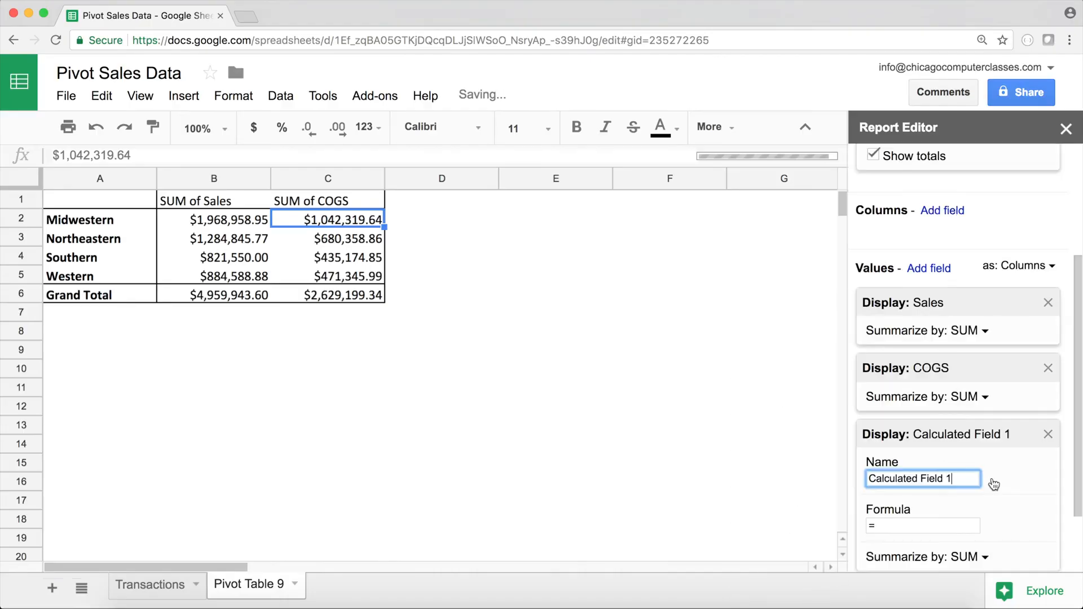
{"action": "left_click_drag", "start_coordinate": [953, 438], "coordinate": [837, 431]}
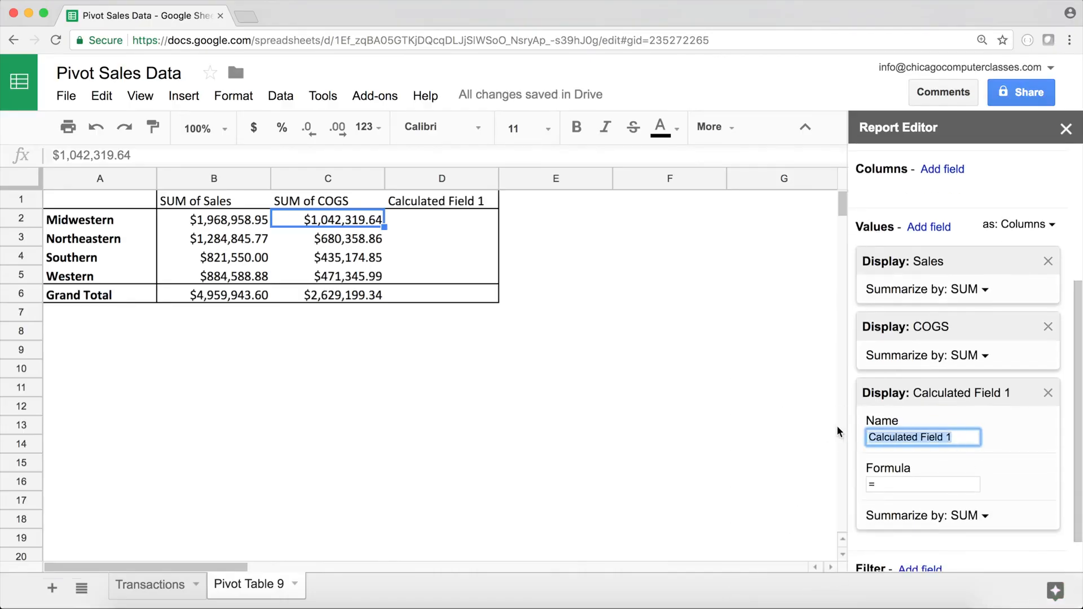
{"action": "type", "text": "Net"}
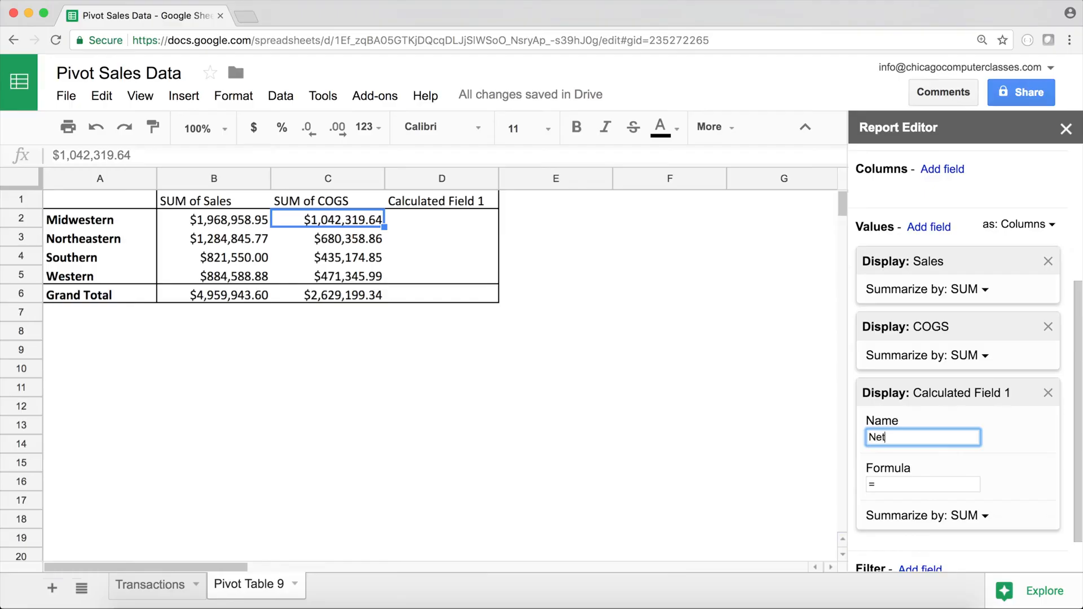
{"action": "left_click", "coordinate": [890, 483]}
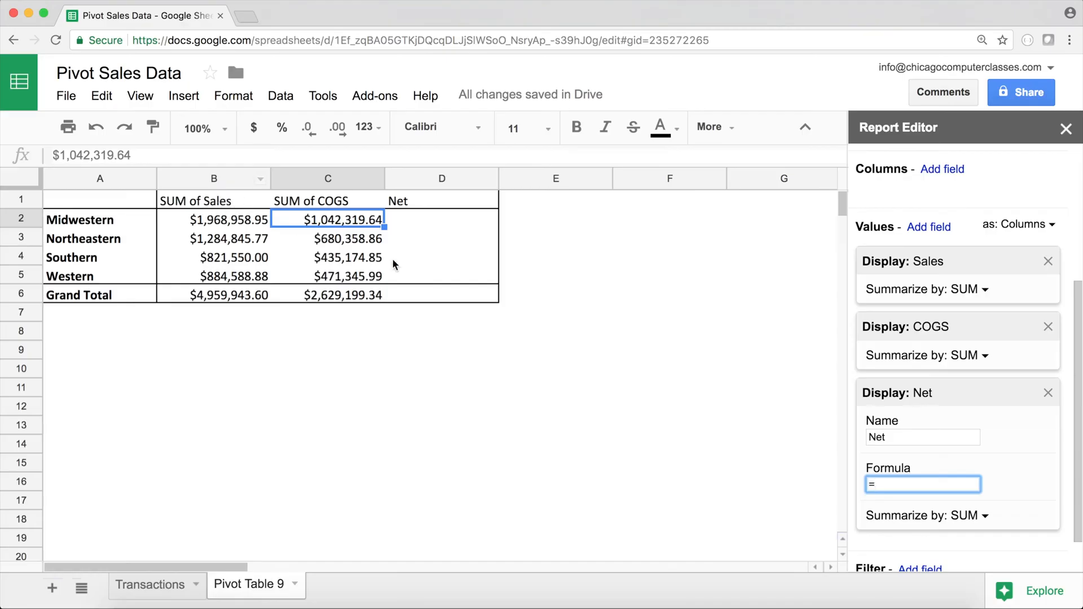
{"action": "type", "text": "Sales-COGS"}
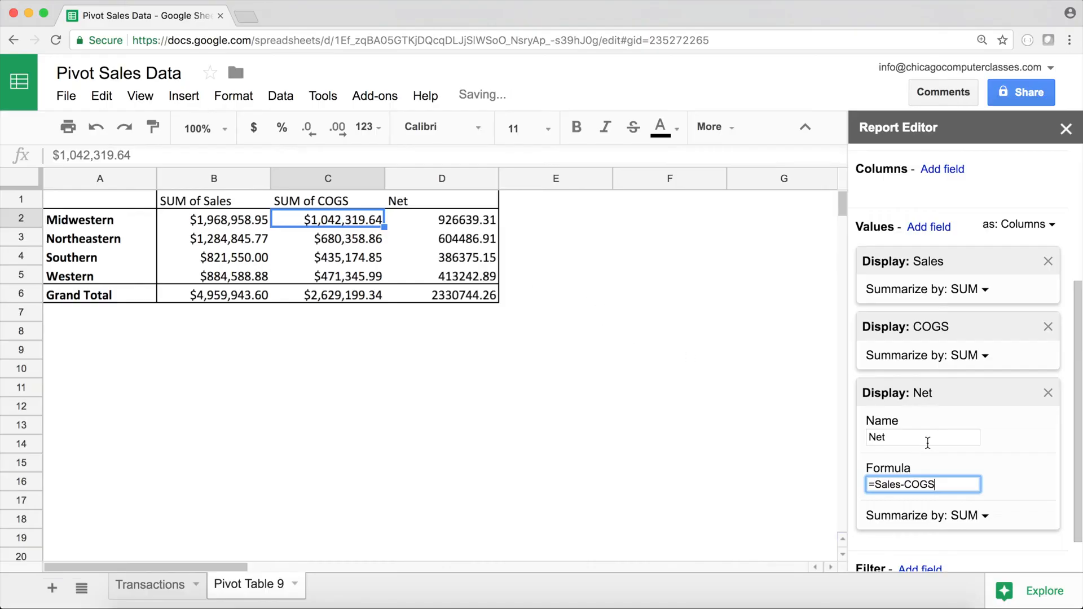
Check the Sales and COGS header names in the Transactions sheet against the Net field's formula in the pivot table.
{"action": "left_click", "coordinate": [145, 587]}
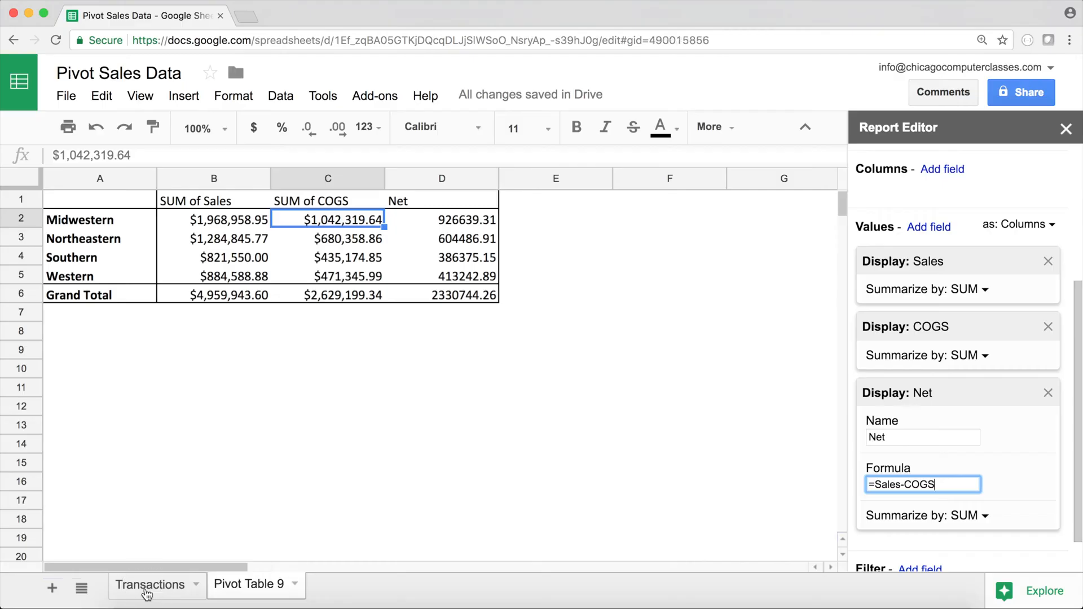
{"action": "left_click", "coordinate": [631, 199]}
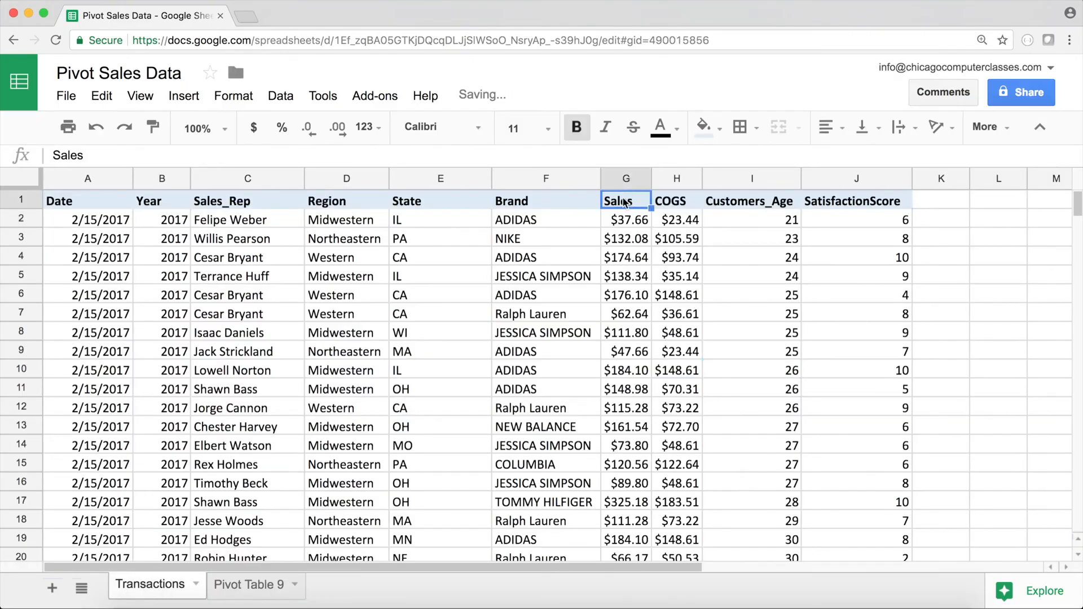
{"action": "left_click", "coordinate": [670, 202]}
{"action": "left_click", "coordinate": [228, 589]}
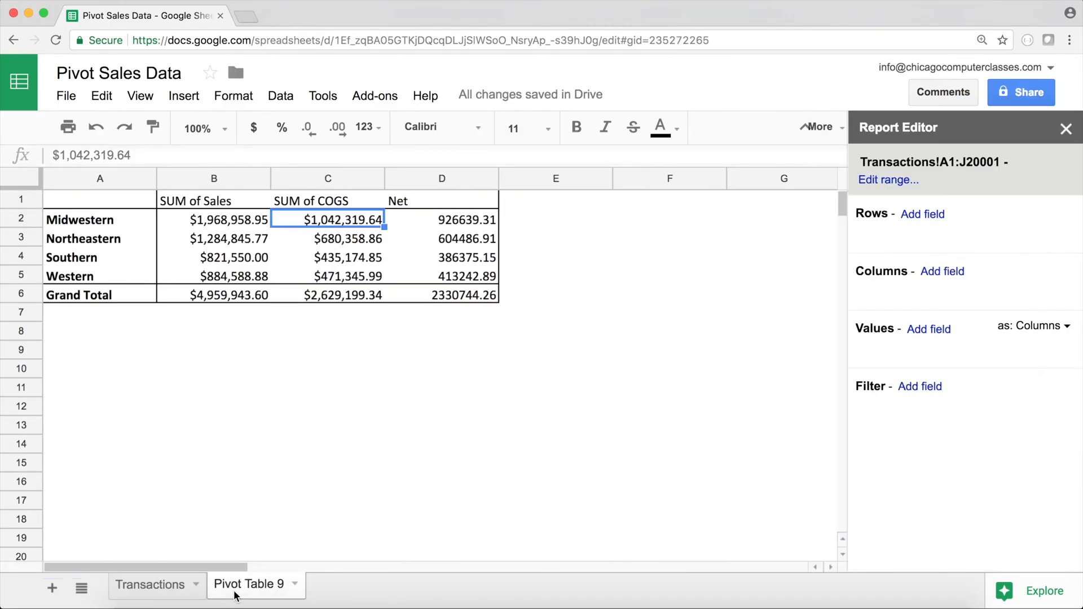
{"action": "left_click", "coordinate": [464, 238]}
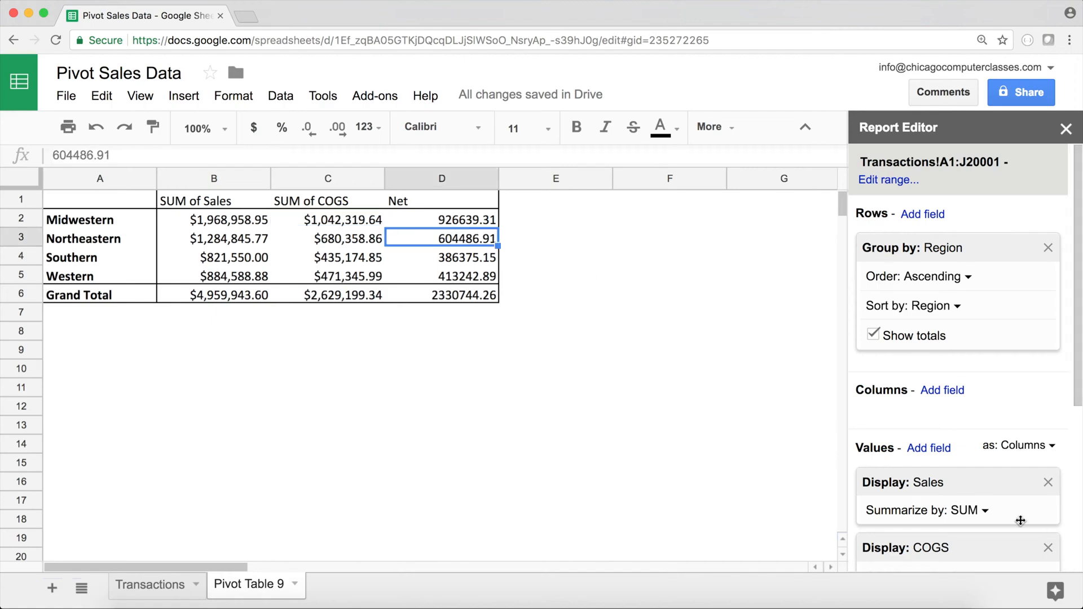
{"action": "scroll", "coordinate": [953, 415], "scroll_direction": "down", "scroll_amount": 3}
{"action": "scroll", "coordinate": [953, 414], "scroll_direction": "down", "scroll_amount": 2}
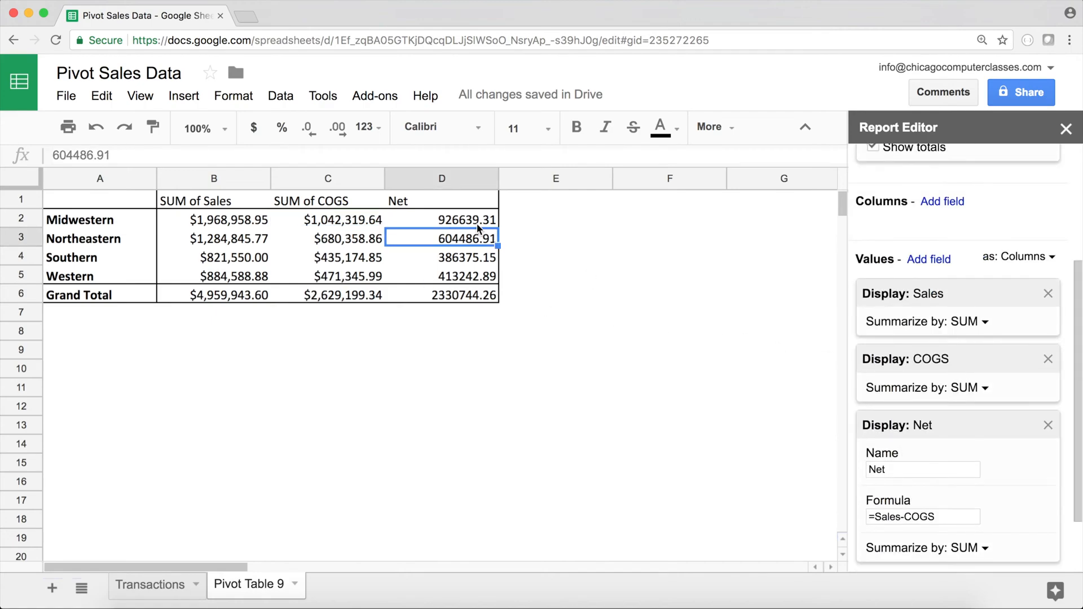
Format the Net column's values in D2:D6 as currency.
{"action": "left_click_drag", "start_coordinate": [458, 224], "coordinate": [452, 295]}
{"action": "left_click", "coordinate": [254, 127]}
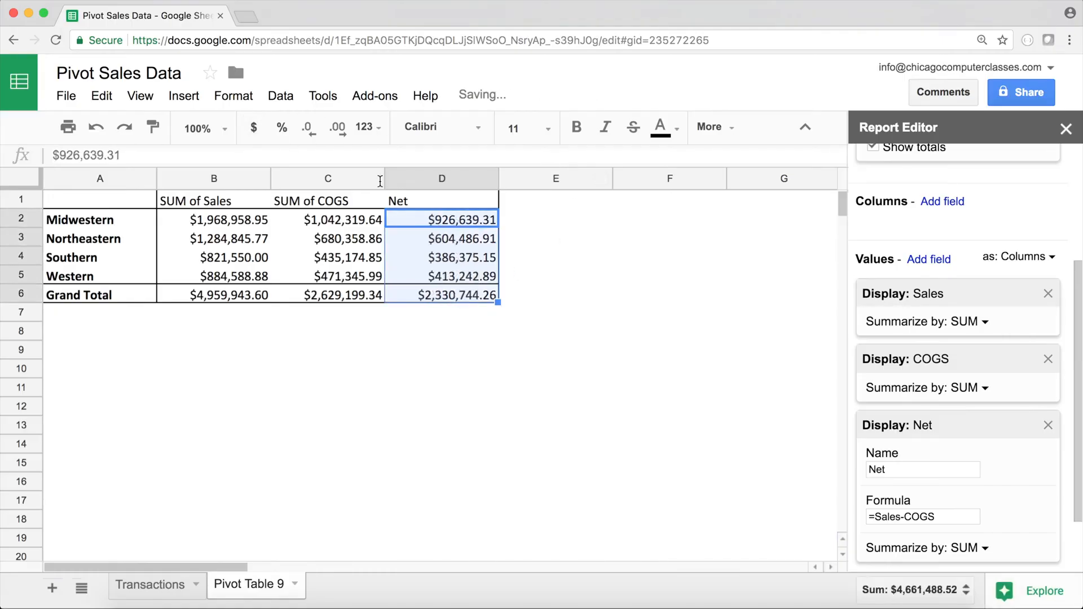
{"action": "left_click", "coordinate": [558, 257]}
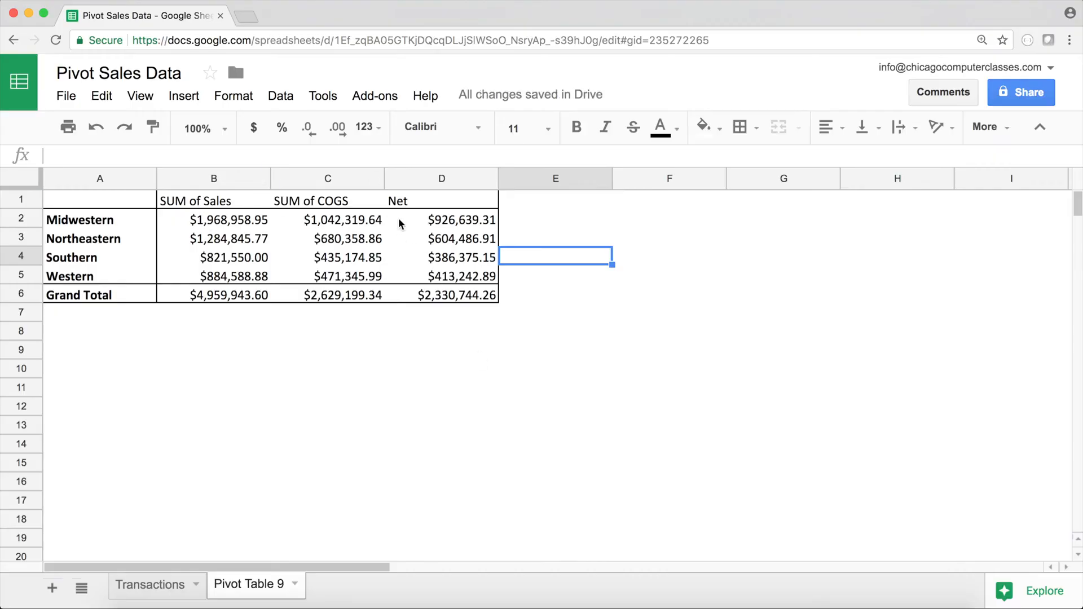
Change the Net calculated field's formula to =1-COGS/Sales.
{"action": "left_click", "coordinate": [468, 239]}
{"action": "scroll", "coordinate": [1055, 400], "scroll_direction": "down", "scroll_amount": 3}
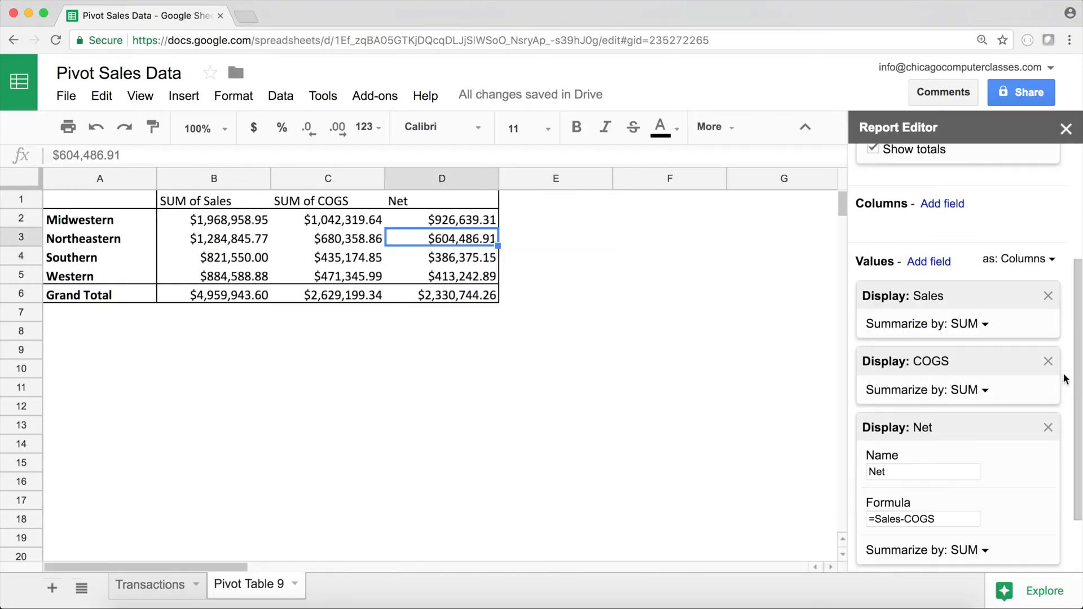
{"action": "scroll", "coordinate": [1064, 377], "scroll_direction": "down", "scroll_amount": 2}
{"action": "left_click", "coordinate": [951, 438]}
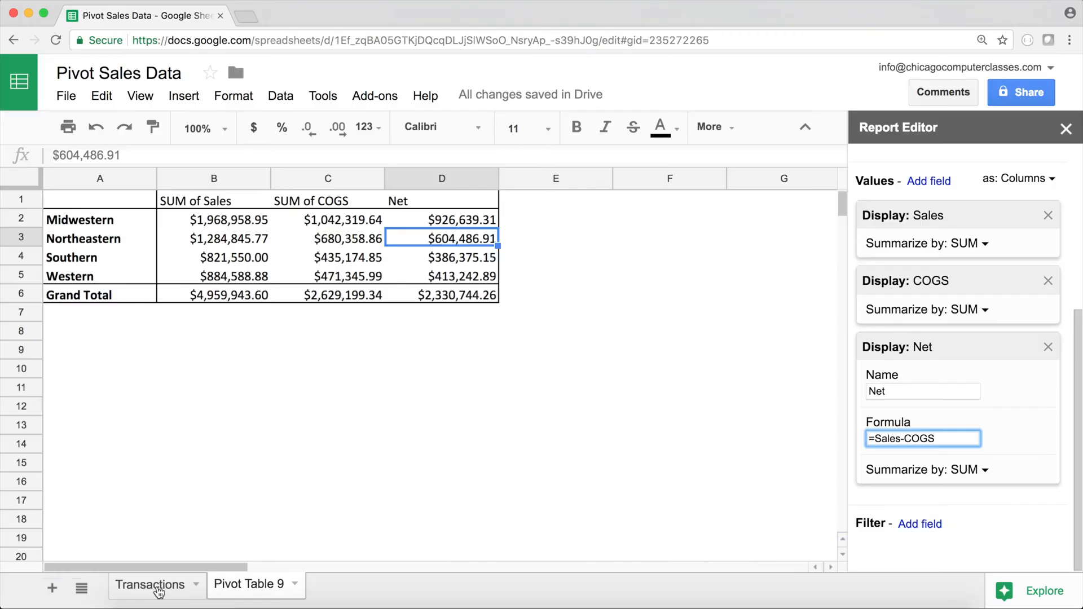
{"action": "double_click", "coordinate": [911, 436]}
{"action": "left_click_drag", "start_coordinate": [911, 436], "coordinate": [877, 440]}
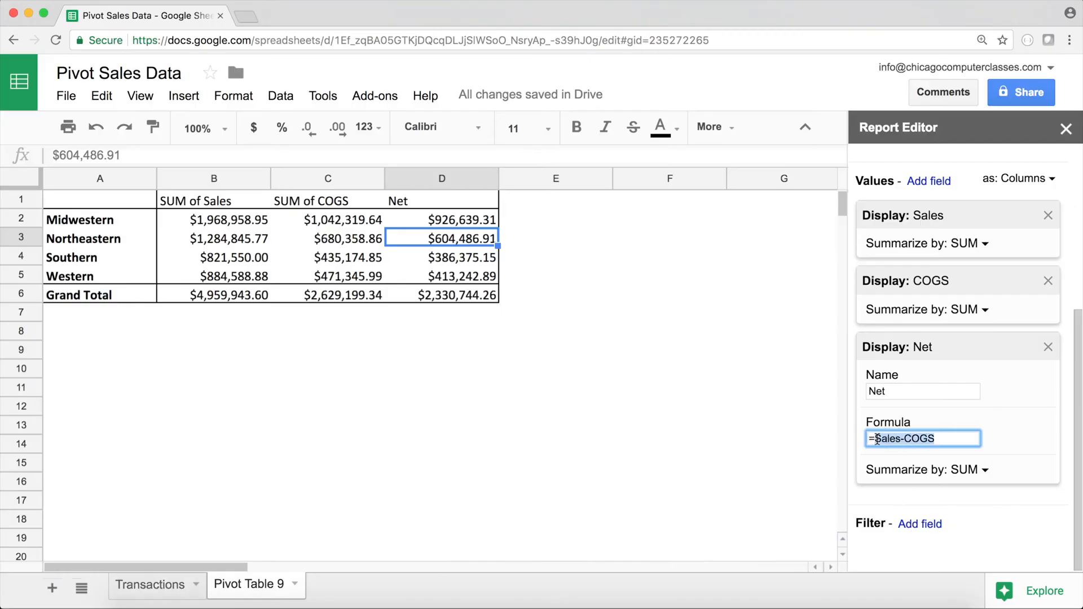
{"action": "type", "text": "COG"}
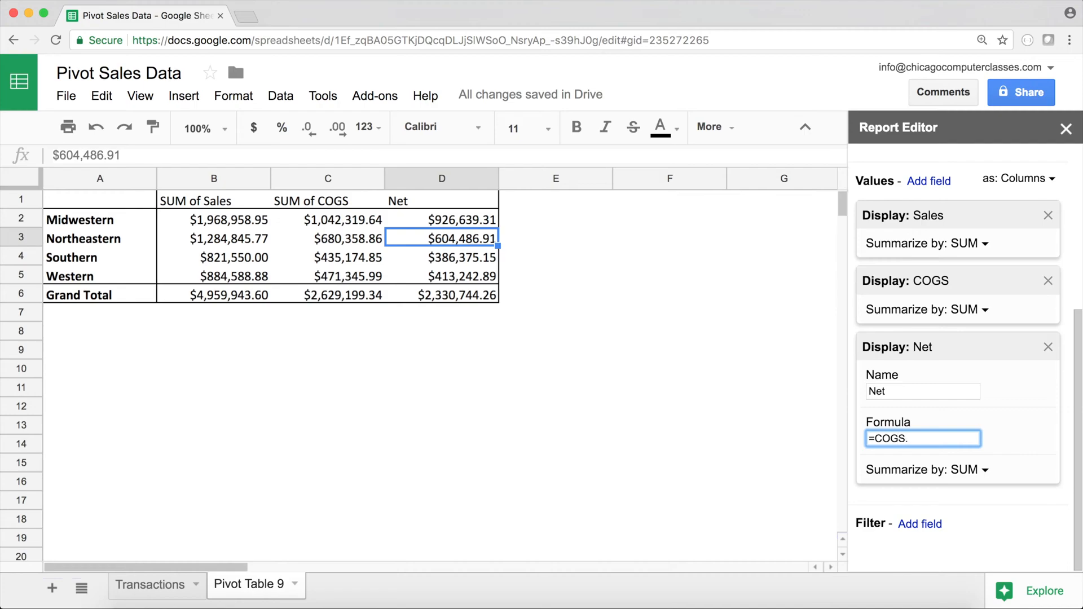
{"action": "type", "text": "S/Sales"}
{"action": "left_click", "coordinate": [876, 438]}
{"action": "type", "text": "1-"}
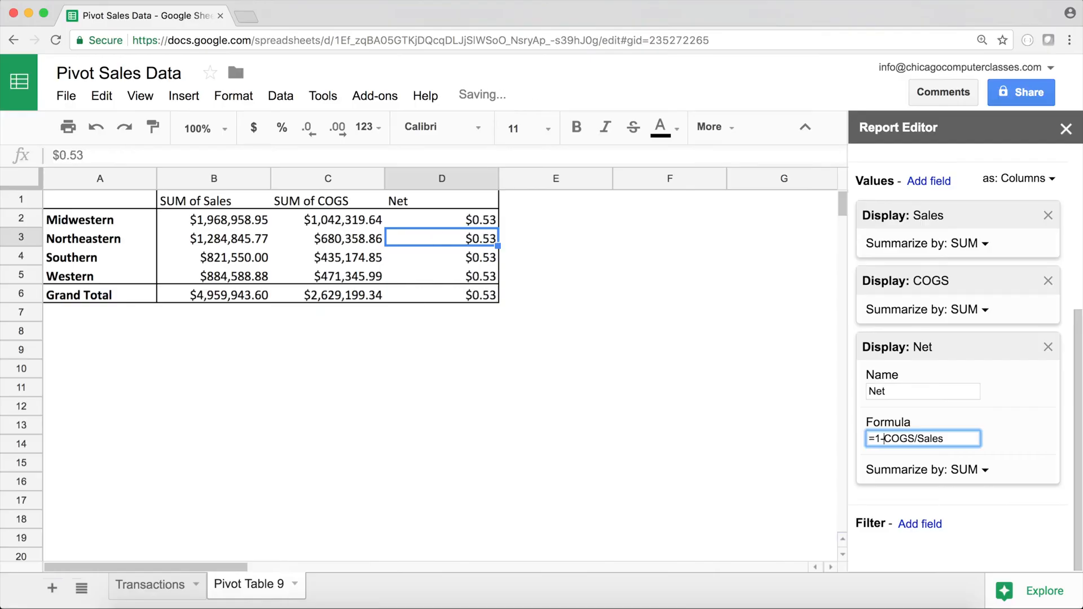
Format the Net column's values in D2:D6 as percentages.
{"action": "left_click", "coordinate": [461, 219]}
{"action": "left_click_drag", "start_coordinate": [461, 219], "coordinate": [462, 290]}
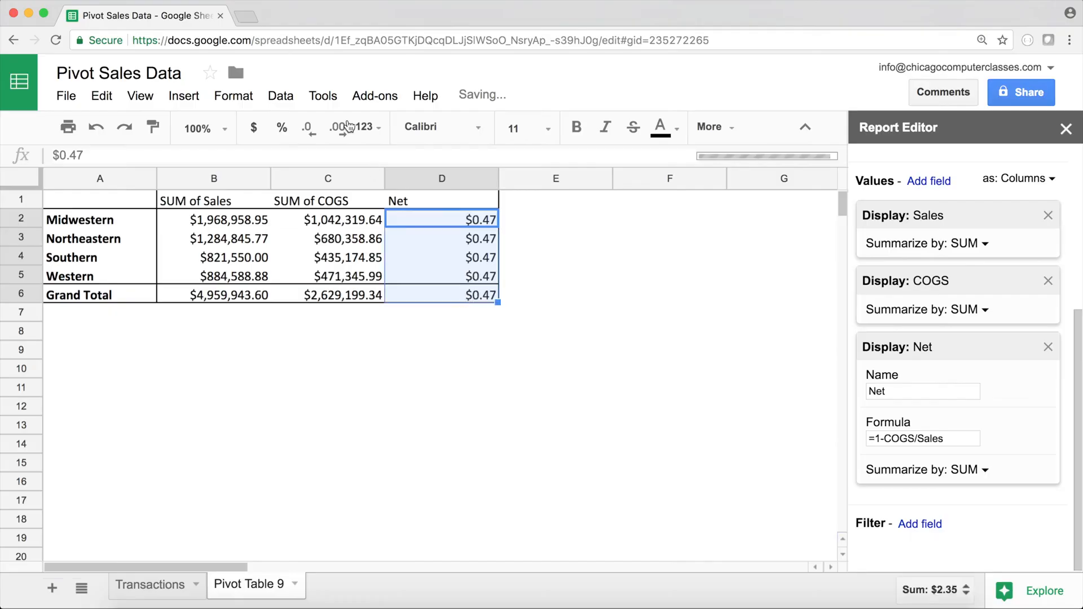
{"action": "left_click", "coordinate": [282, 127]}
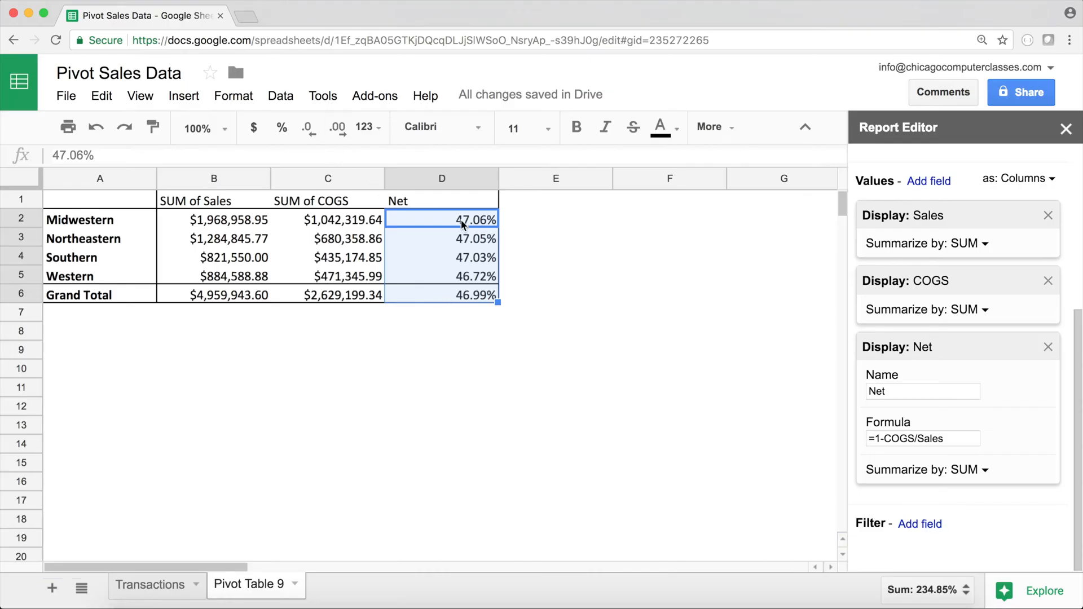
Rename the Net calculated field to Profit Margin.
{"action": "left_click", "coordinate": [956, 438]}
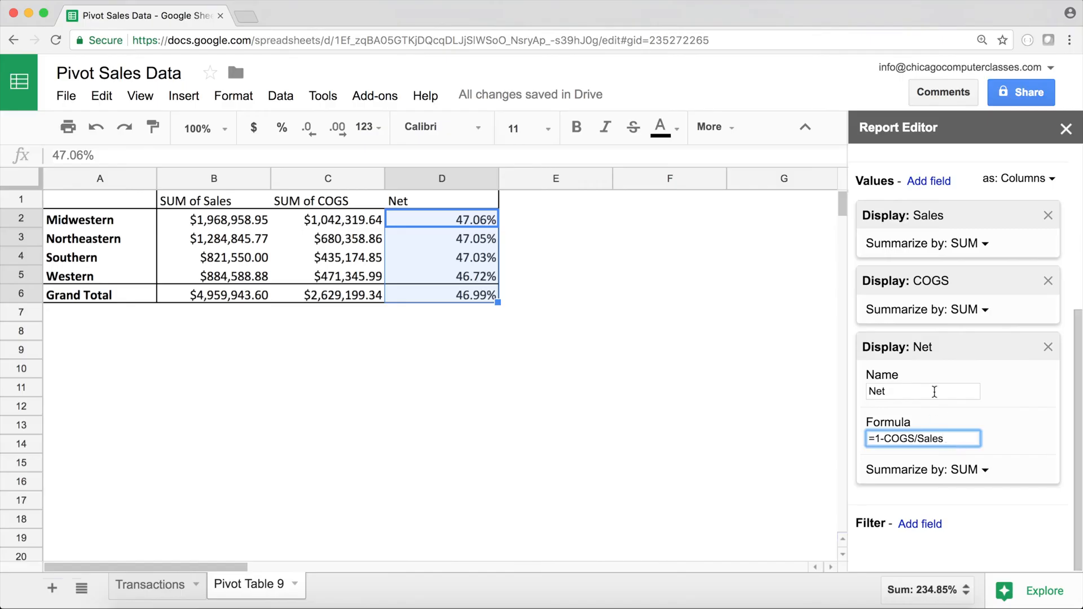
{"action": "left_click", "coordinate": [894, 390]}
{"action": "double_click", "coordinate": [894, 389]}
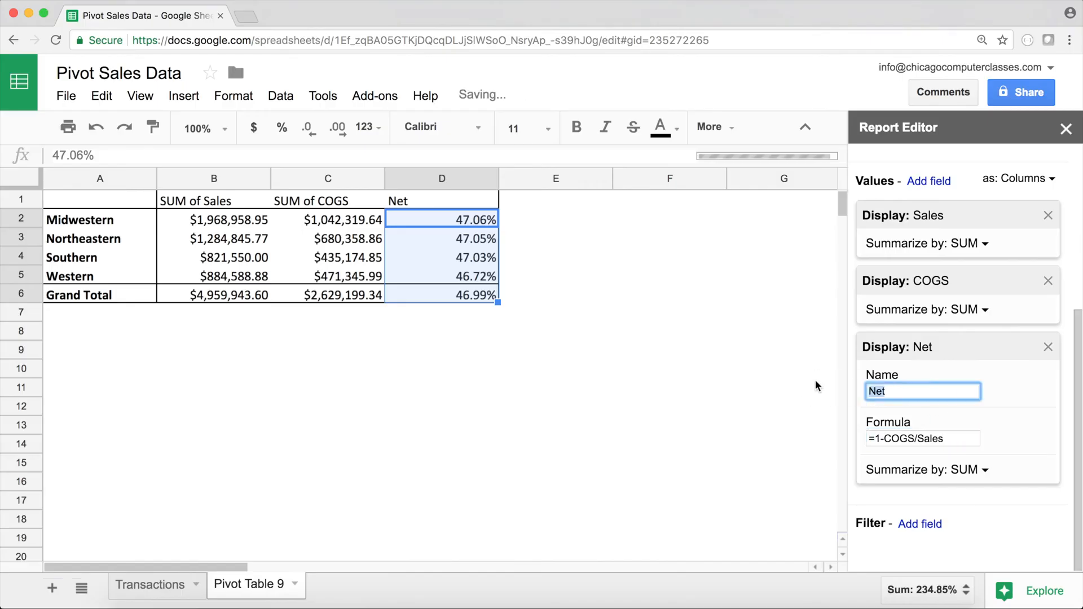
{"action": "type", "text": "Profit MArgin"}
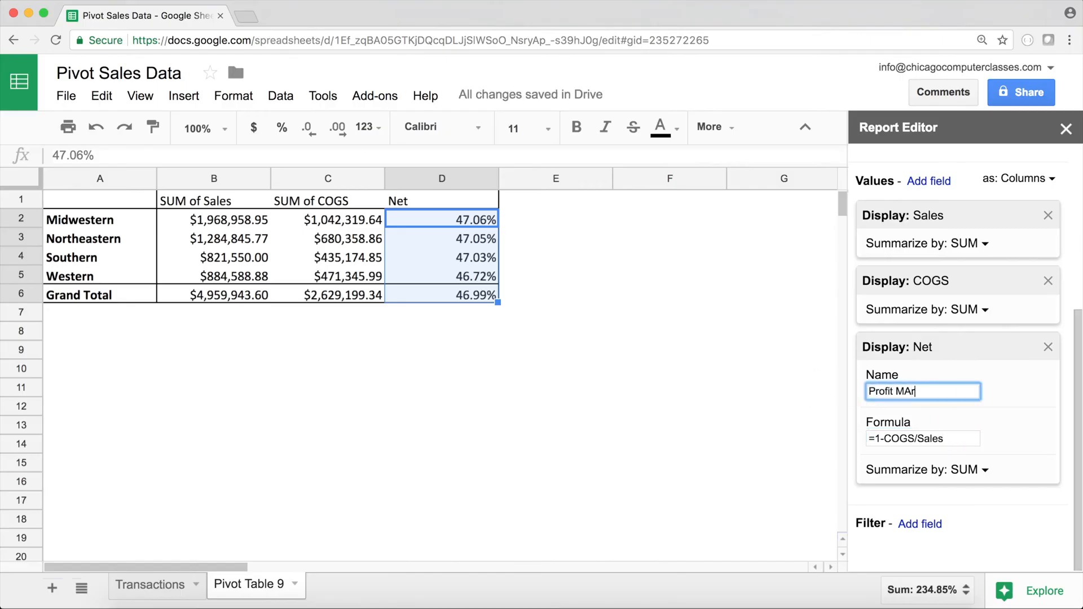
{"action": "left_click", "coordinate": [911, 392]}
{"action": "key", "text": "BackSpace"}
{"action": "type", "text": "a"}
{"action": "left_click", "coordinate": [936, 438]}
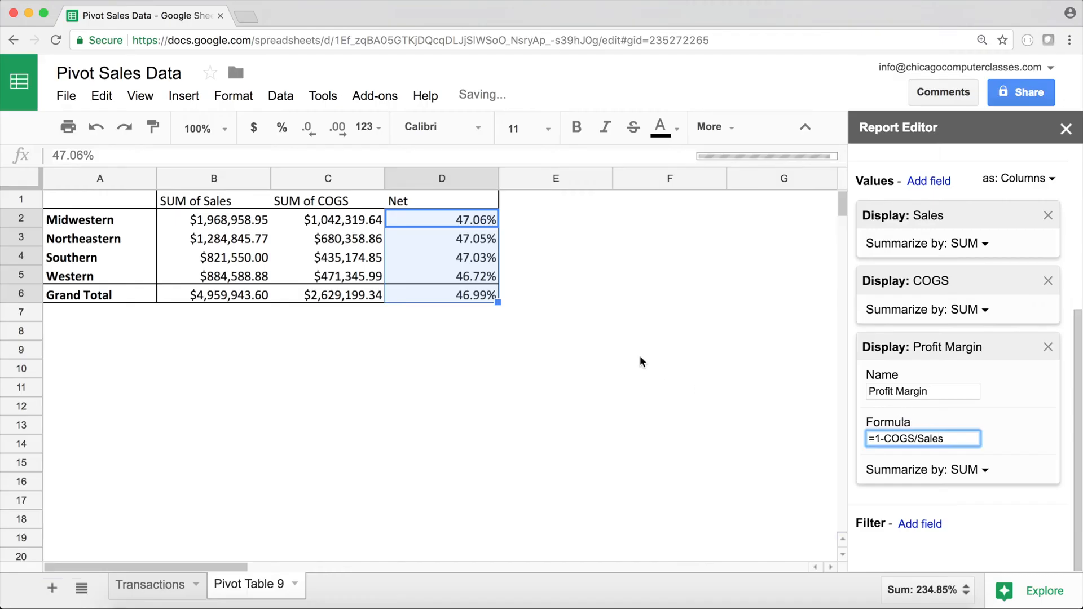
{"action": "left_click", "coordinate": [437, 268]}
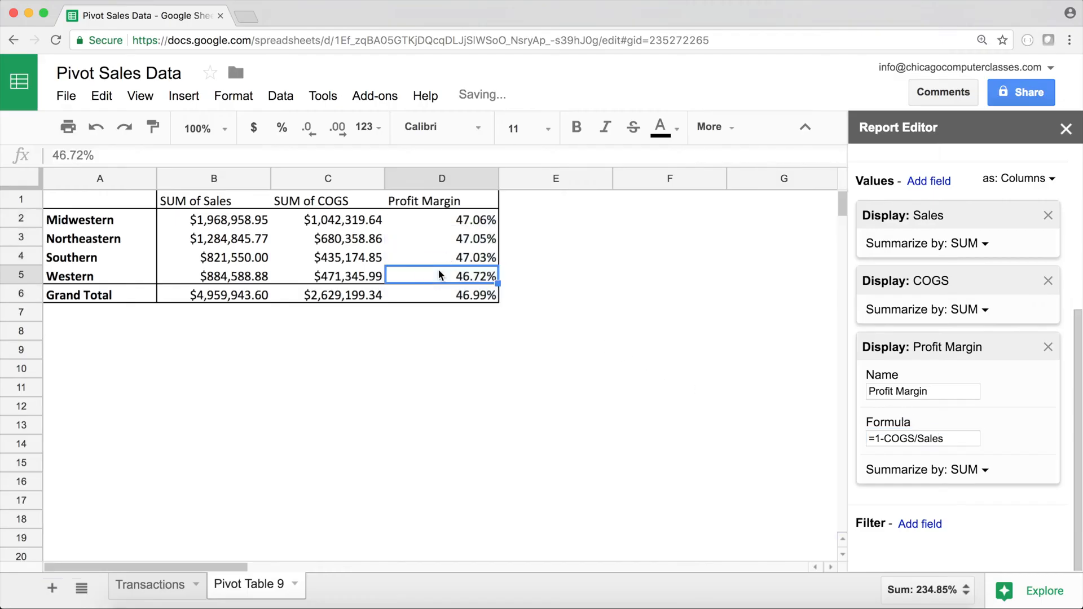
Review the Profit Margin formula and its COGS source in the pivot table and the Transactions sheet.
{"action": "left_click", "coordinate": [948, 440]}
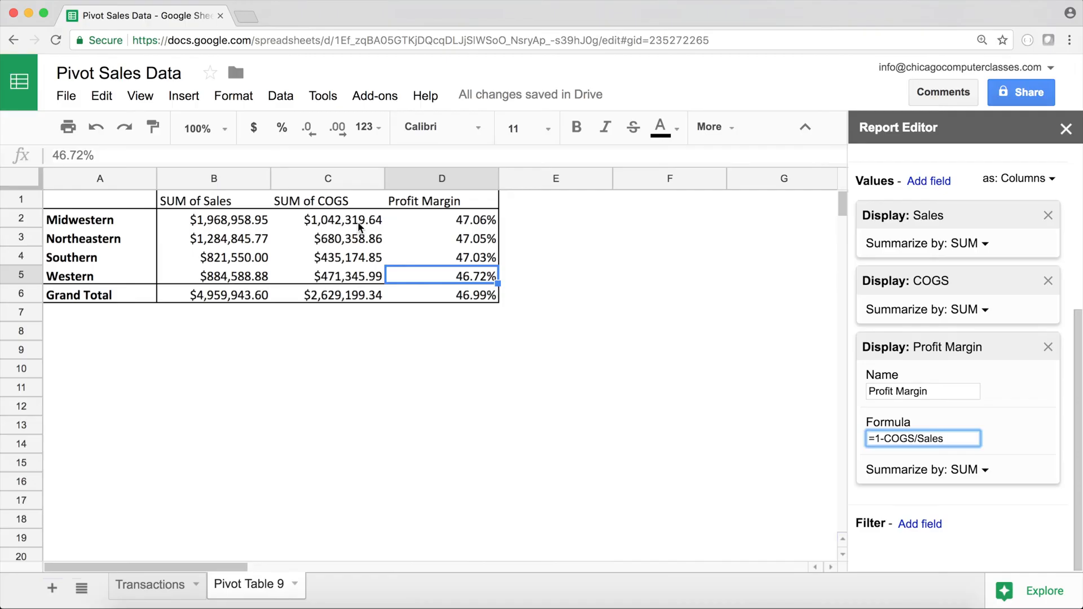
{"action": "left_click", "coordinate": [357, 224]}
{"action": "scroll", "coordinate": [939, 415], "scroll_direction": "down", "scroll_amount": 5}
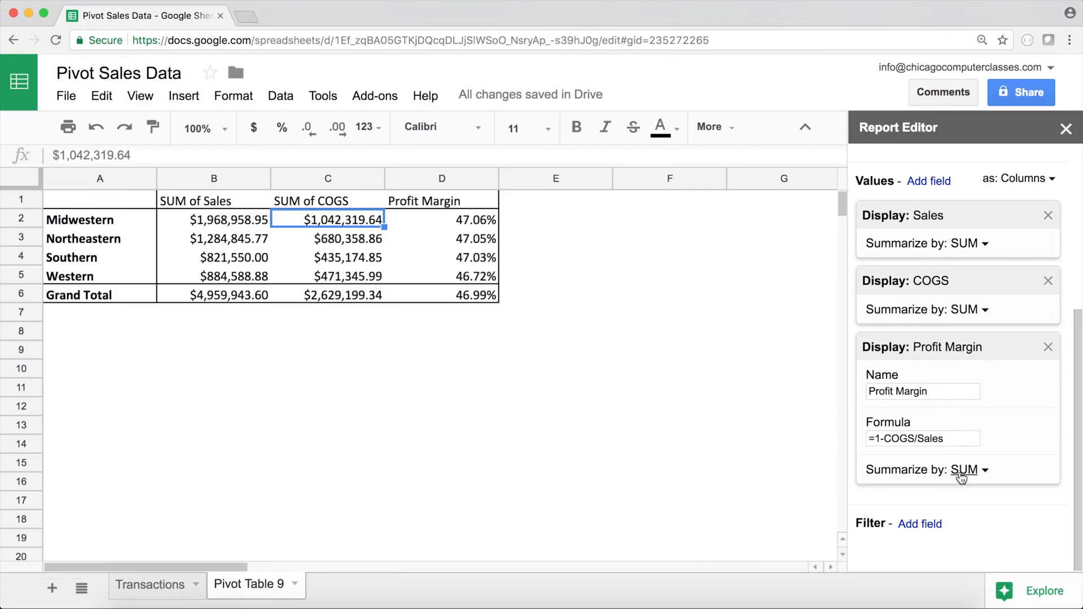
{"action": "left_click", "coordinate": [158, 587]}
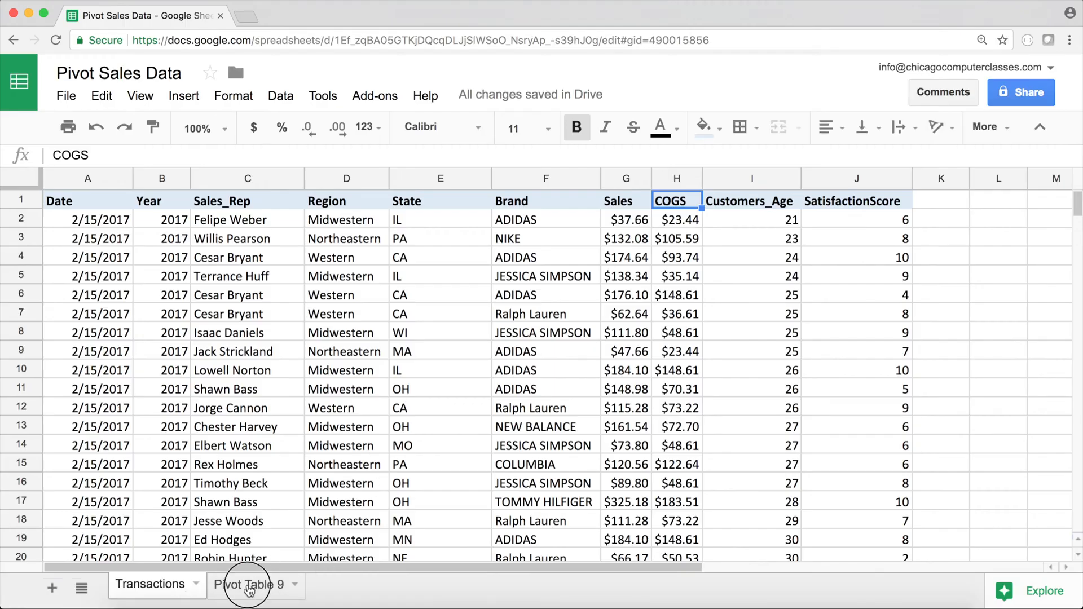
{"action": "left_click", "coordinate": [248, 586]}
Remove the COGS and Profit Margin fields from the pivot table's values, keeping only Sales.
{"action": "scroll", "coordinate": [1015, 434], "scroll_direction": "down", "scroll_amount": 4}
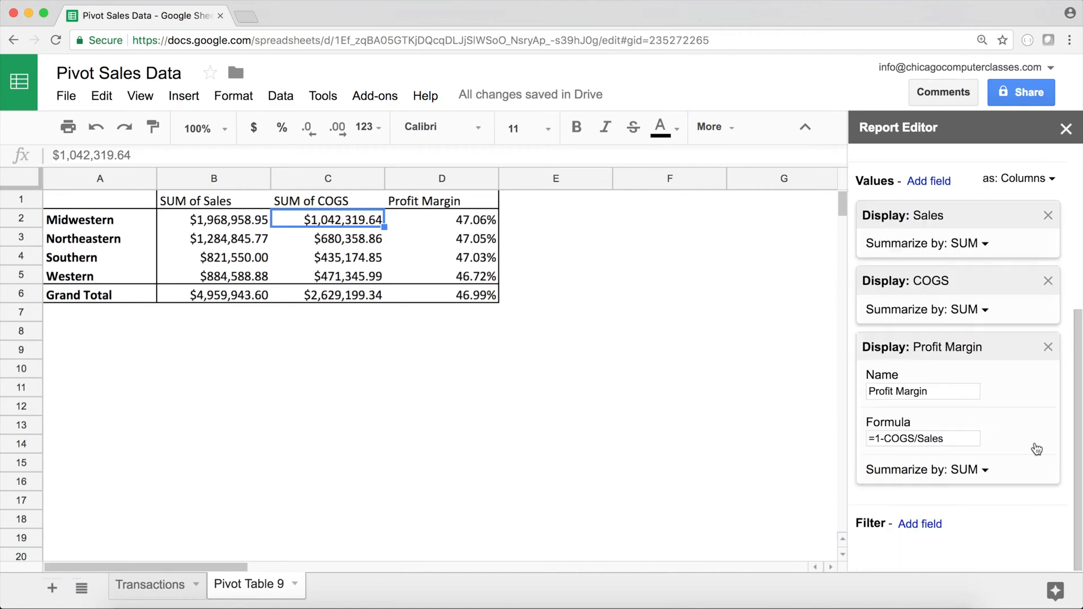
{"action": "left_click", "coordinate": [1048, 281]}
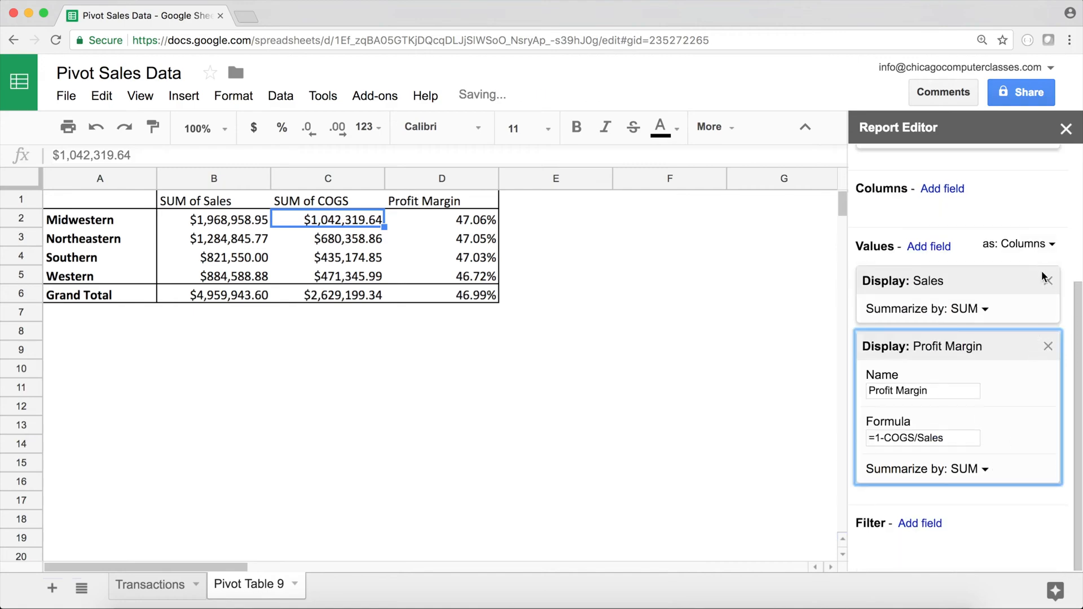
{"action": "left_click", "coordinate": [1047, 346]}
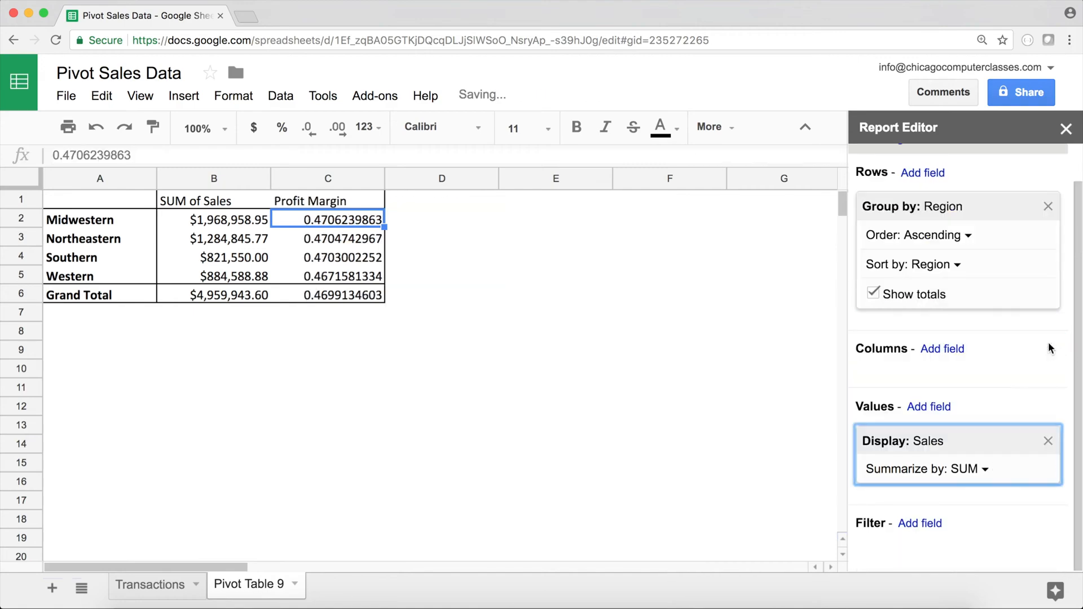
{"action": "left_click", "coordinate": [405, 290]}
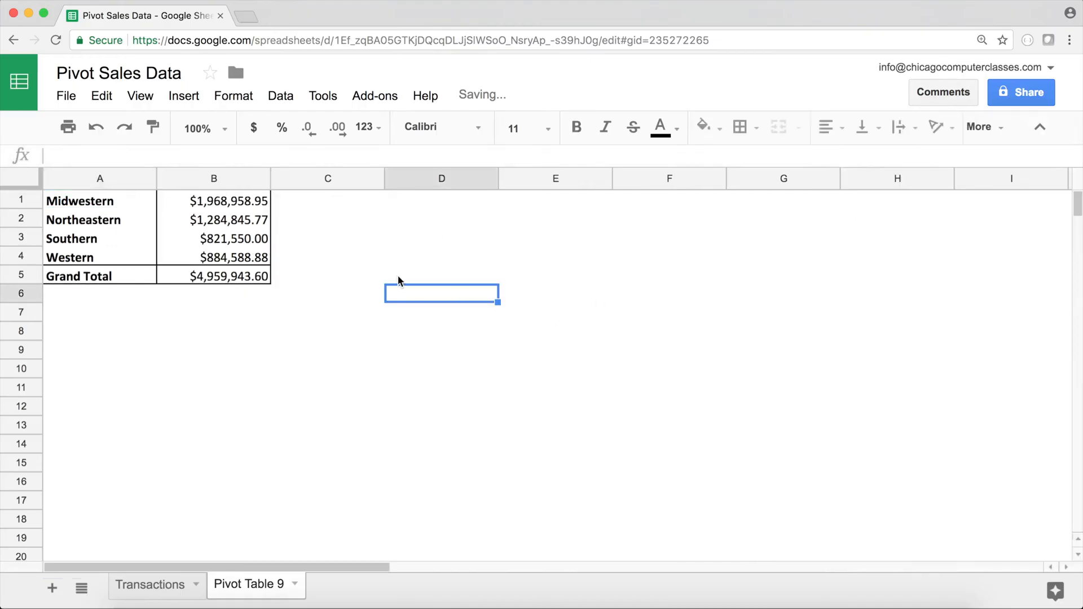
{"action": "left_click", "coordinate": [178, 218]}
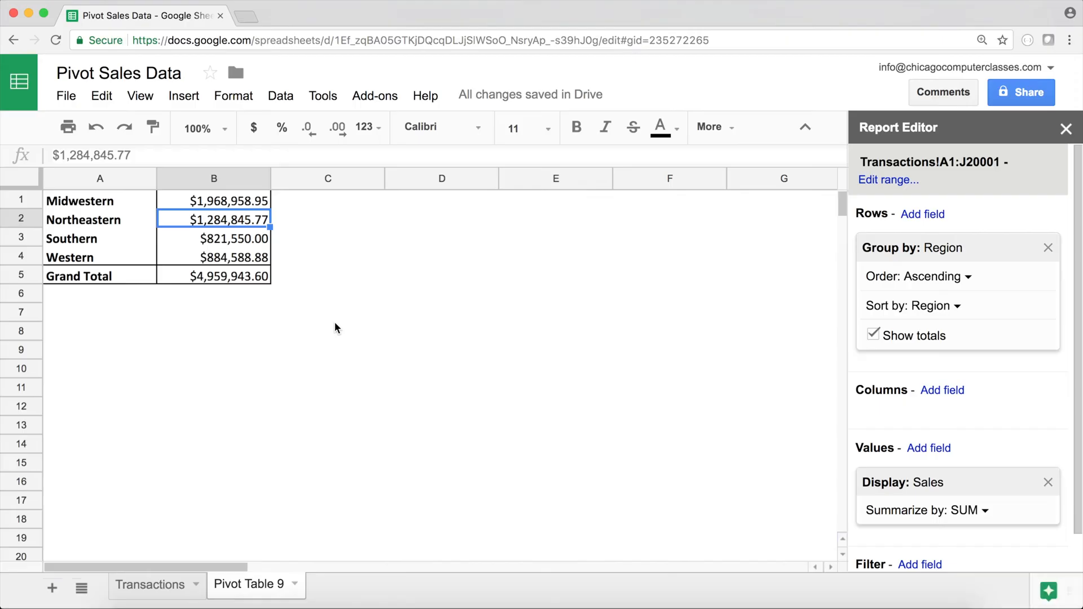
Examine the repeated state codes in the State column of the Transactions sheet and return to the pivot table.
{"action": "left_click", "coordinate": [160, 585]}
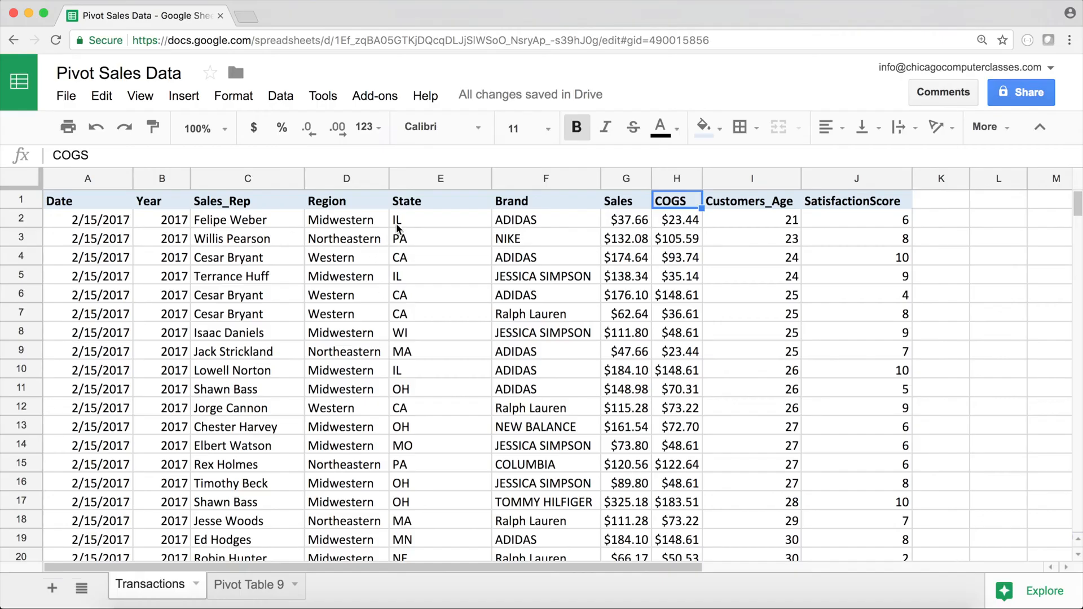
{"action": "left_click_drag", "start_coordinate": [413, 224], "coordinate": [406, 502]}
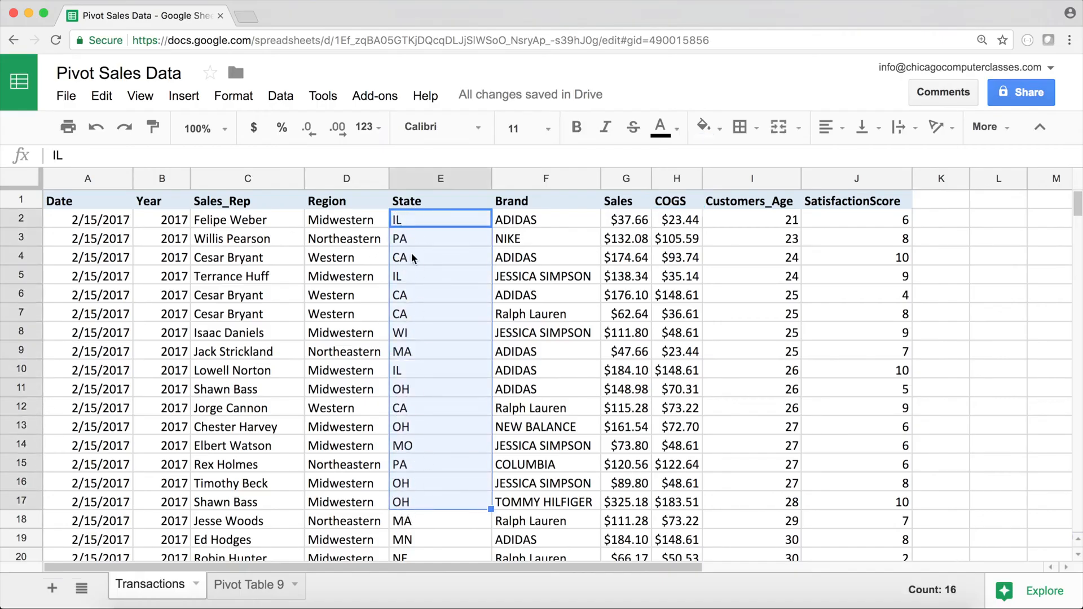
{"action": "left_click", "coordinate": [245, 588]}
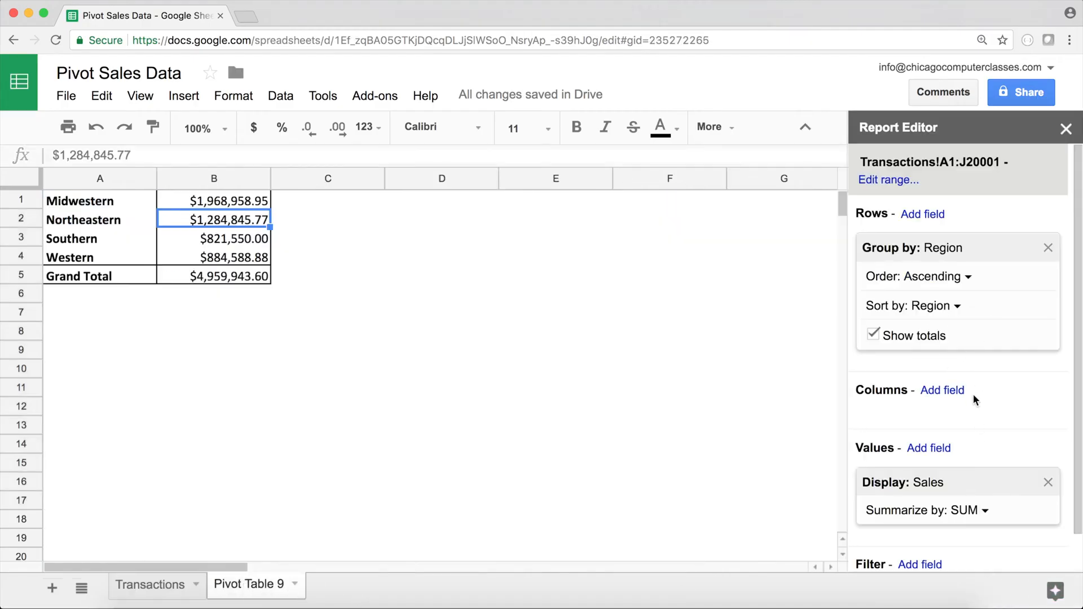
Add the State field as a pivot table value summarized by COUNTUNIQUE and widen column C to fit its header.
{"action": "left_click", "coordinate": [939, 455]}
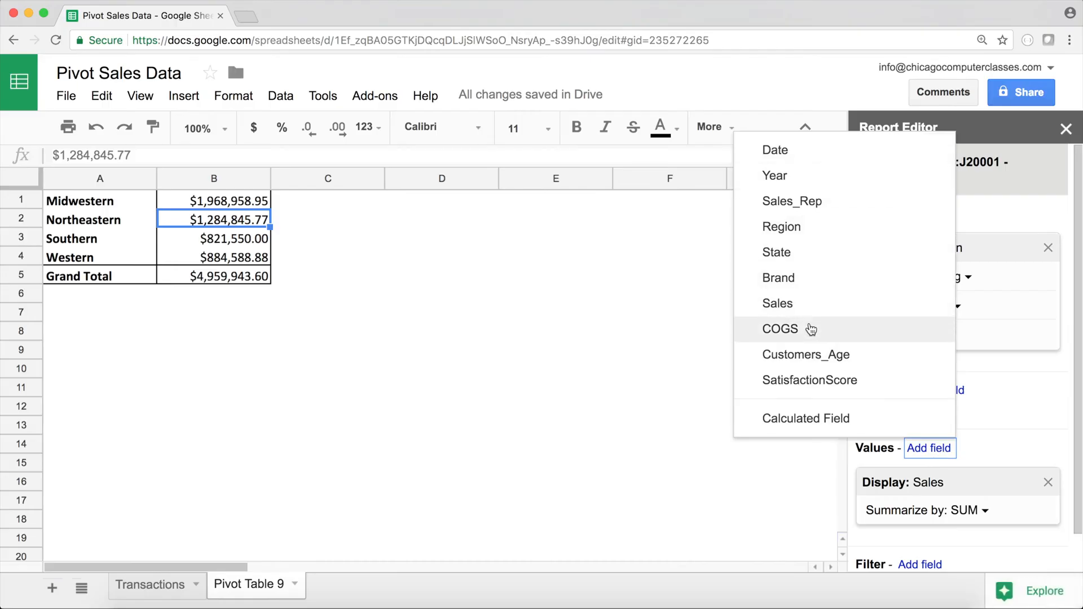
{"action": "left_click", "coordinate": [794, 260]}
{"action": "scroll", "coordinate": [913, 330], "scroll_direction": "down", "scroll_amount": 3}
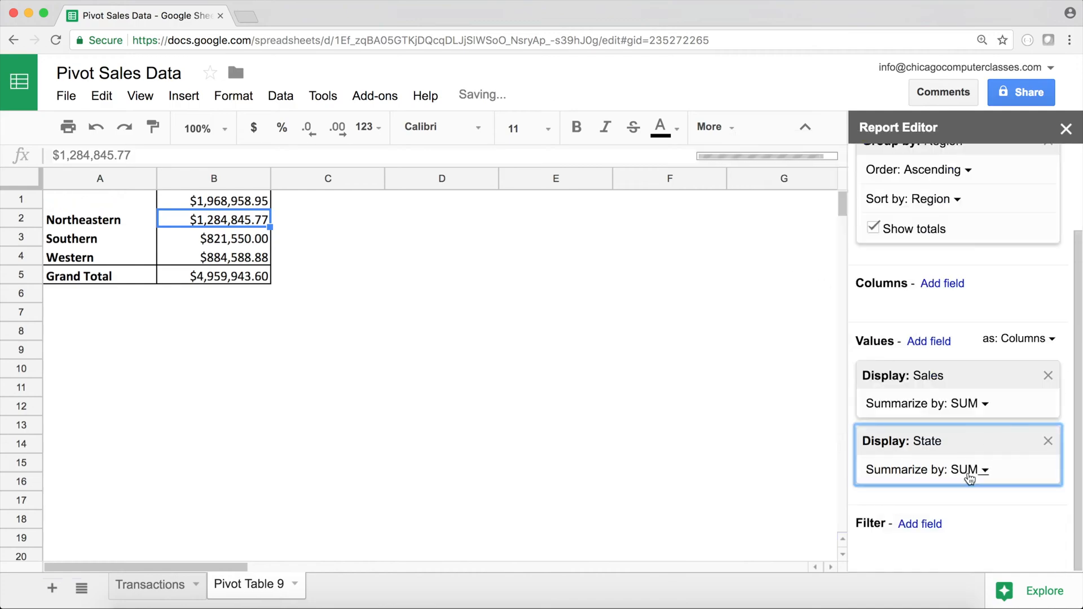
{"action": "left_click", "coordinate": [969, 478]}
{"action": "left_click", "coordinate": [869, 211]}
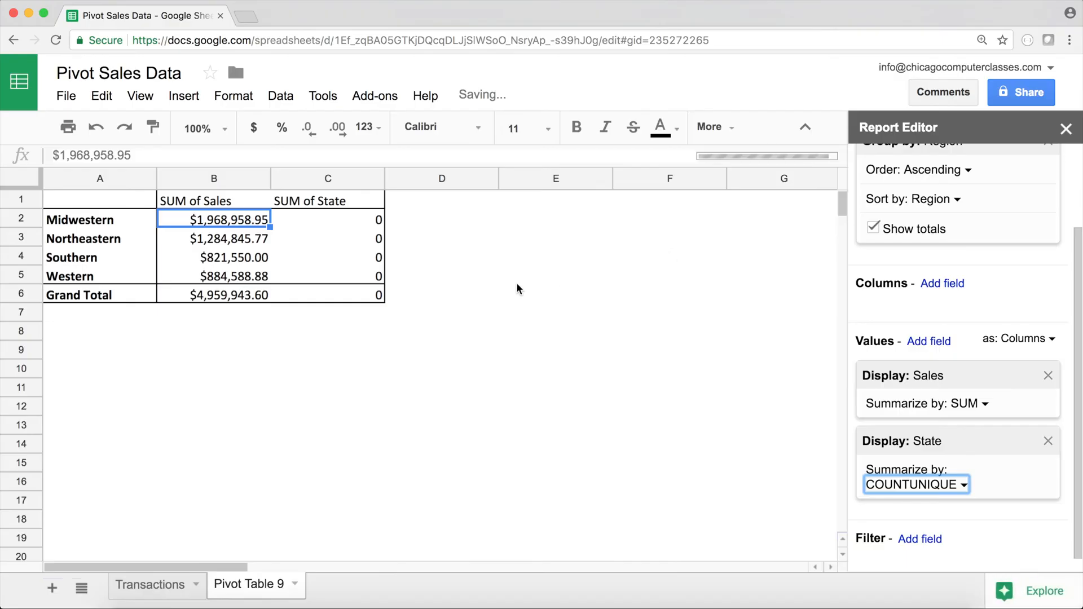
{"action": "left_click", "coordinate": [374, 220]}
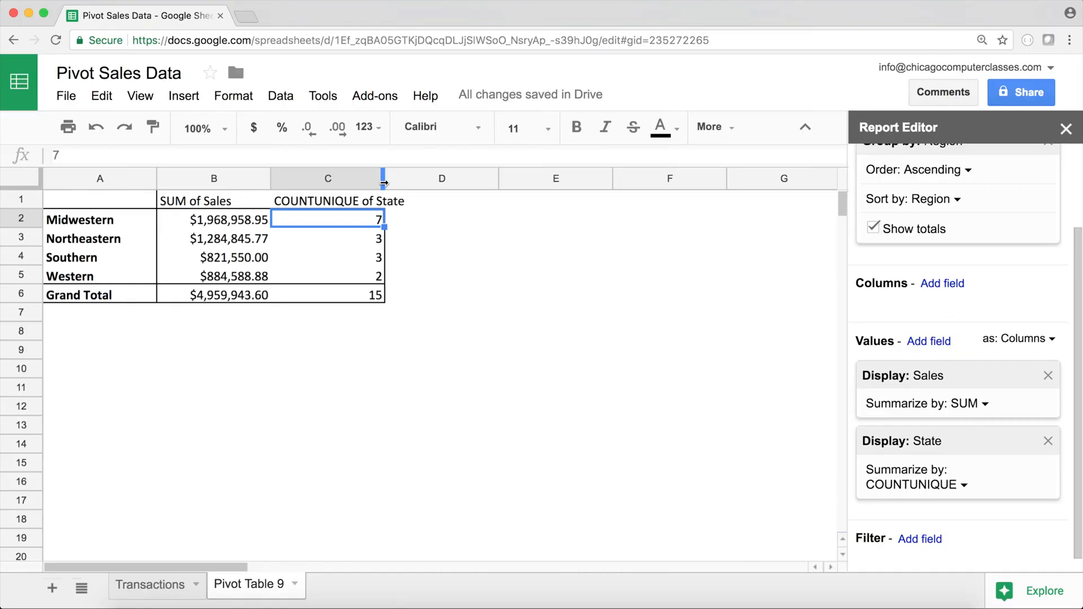
{"action": "left_click_drag", "start_coordinate": [384, 179], "coordinate": [409, 180]}
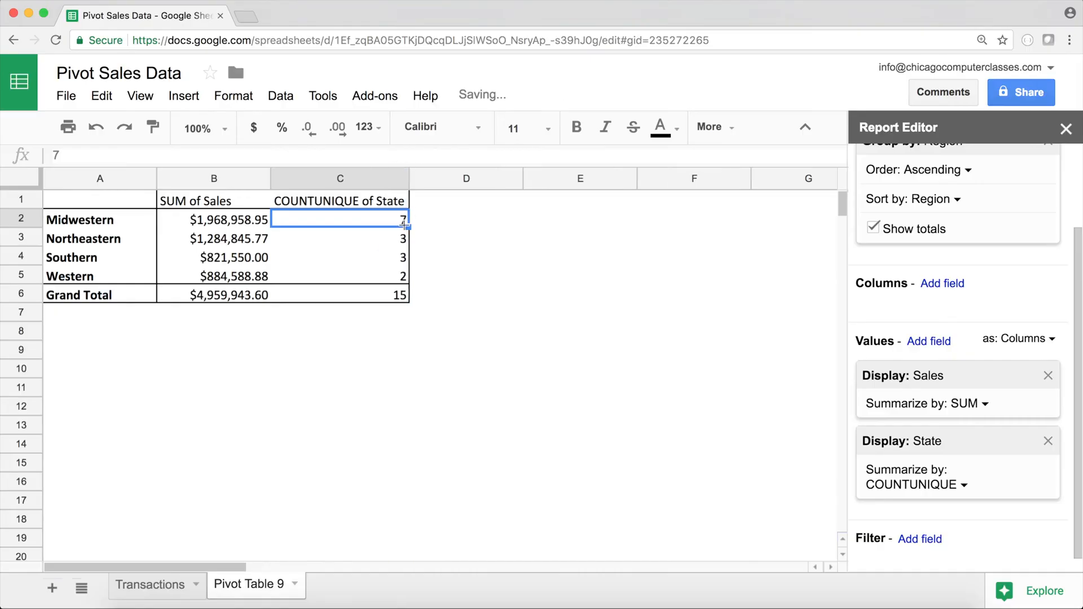
Compare the regional sales totals with the unique state counts in the pivot table, focusing on the Midwestern row.
{"action": "left_click", "coordinate": [376, 276]}
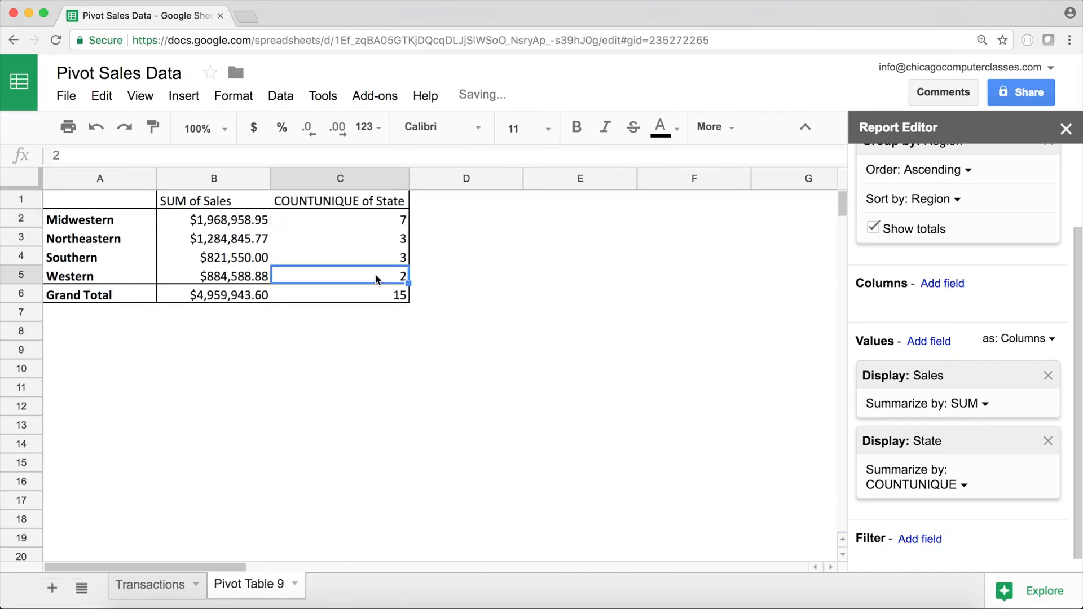
{"action": "left_click", "coordinate": [364, 220]}
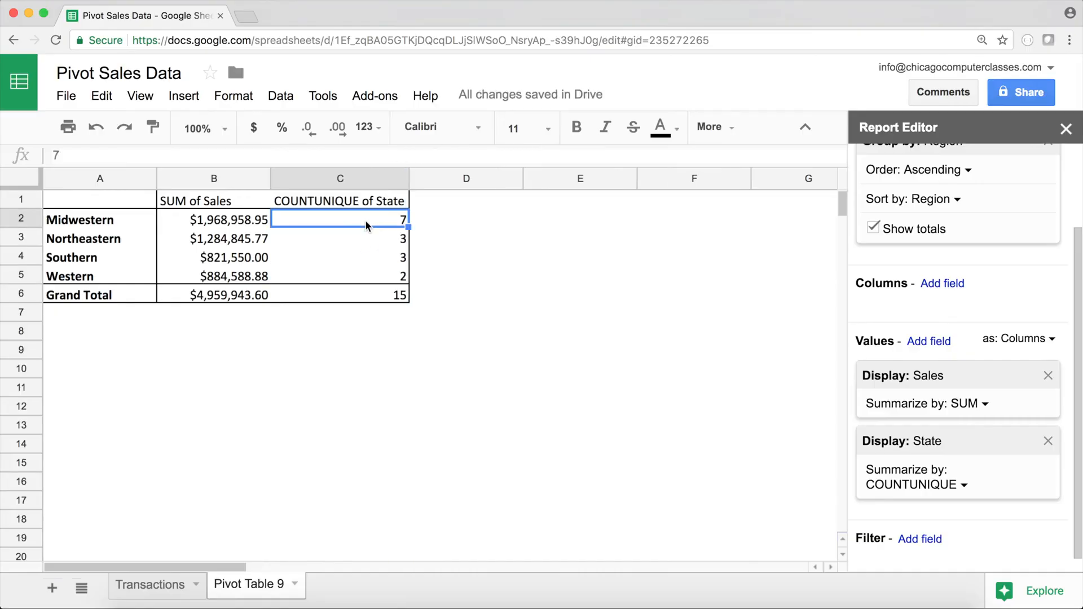
{"action": "left_click", "coordinate": [235, 225]}
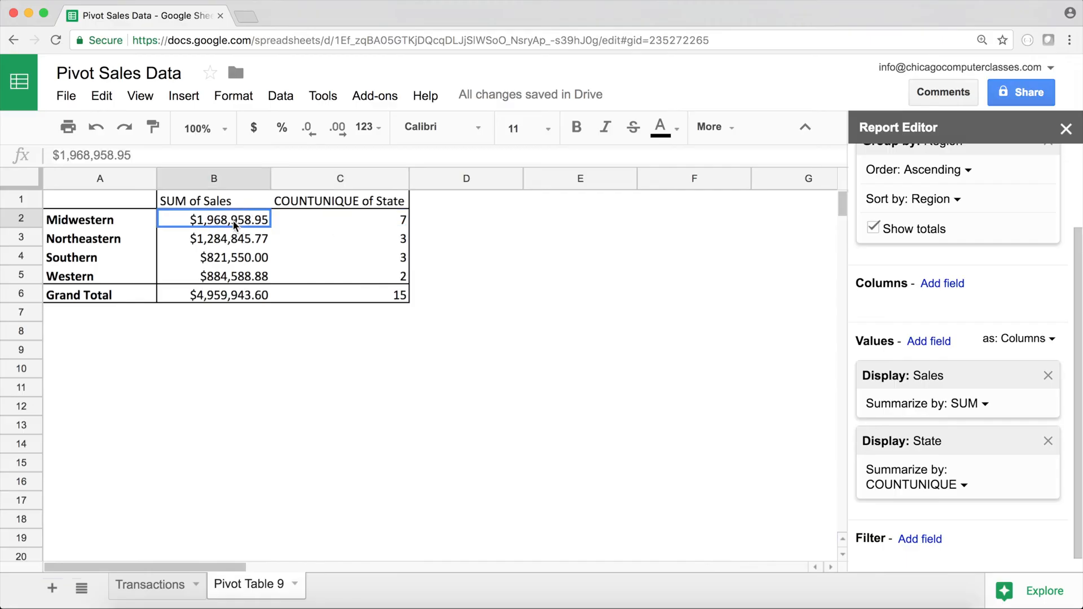
{"action": "left_click", "coordinate": [317, 222]}
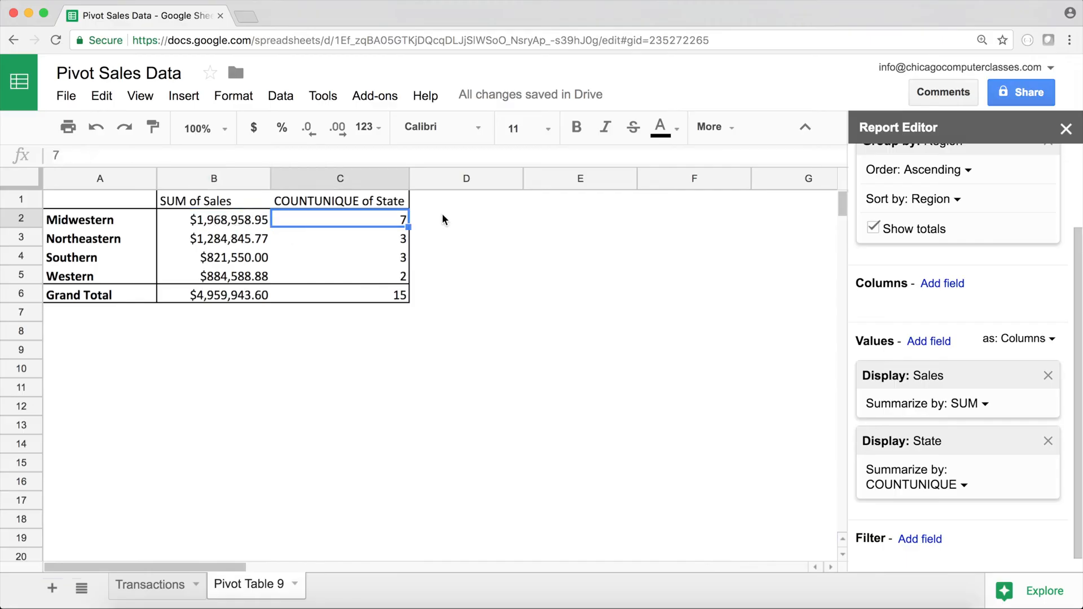
{"action": "left_click", "coordinate": [429, 221]}
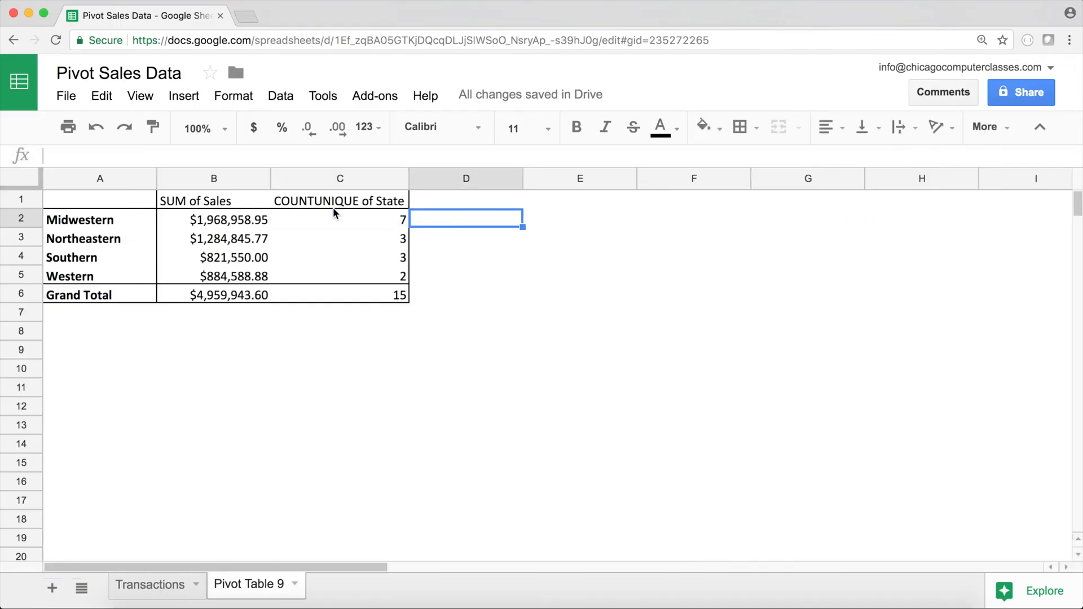
{"action": "left_click", "coordinate": [406, 219]}
{"action": "left_click", "coordinate": [239, 221]}
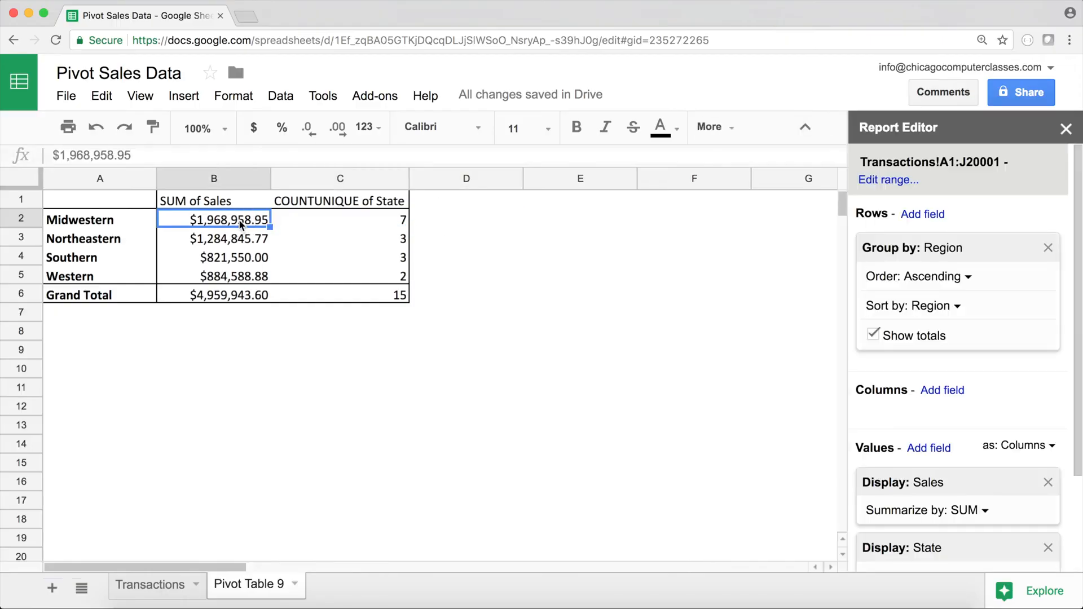
{"action": "left_click", "coordinate": [346, 218]}
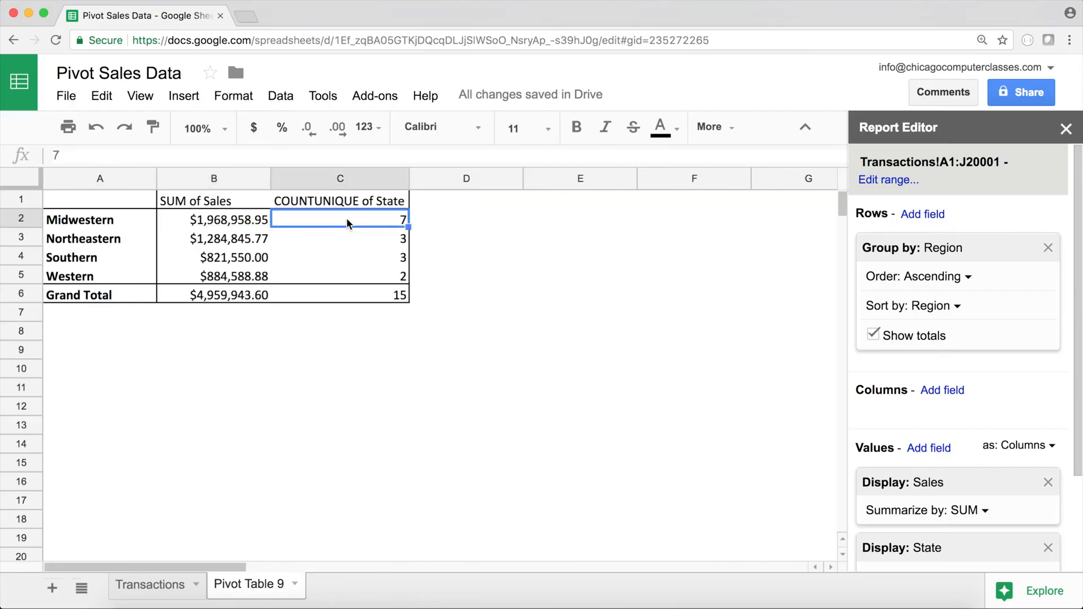
Add a calculated field to the pivot table's values and name it Rev Per State.
{"action": "scroll", "coordinate": [1012, 421], "scroll_direction": "down", "scroll_amount": 3}
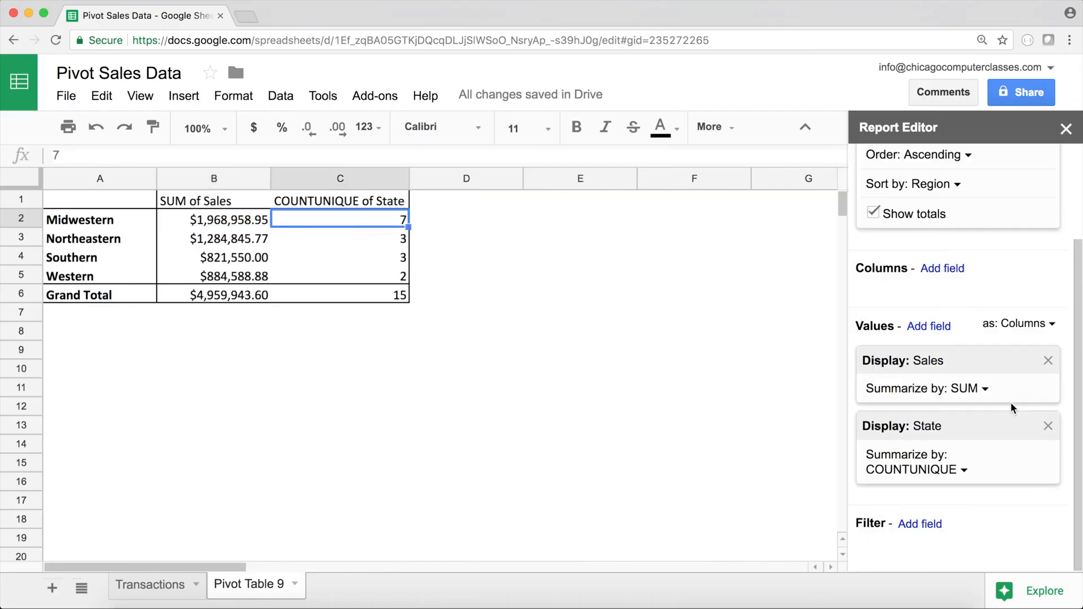
{"action": "left_click", "coordinate": [930, 327]}
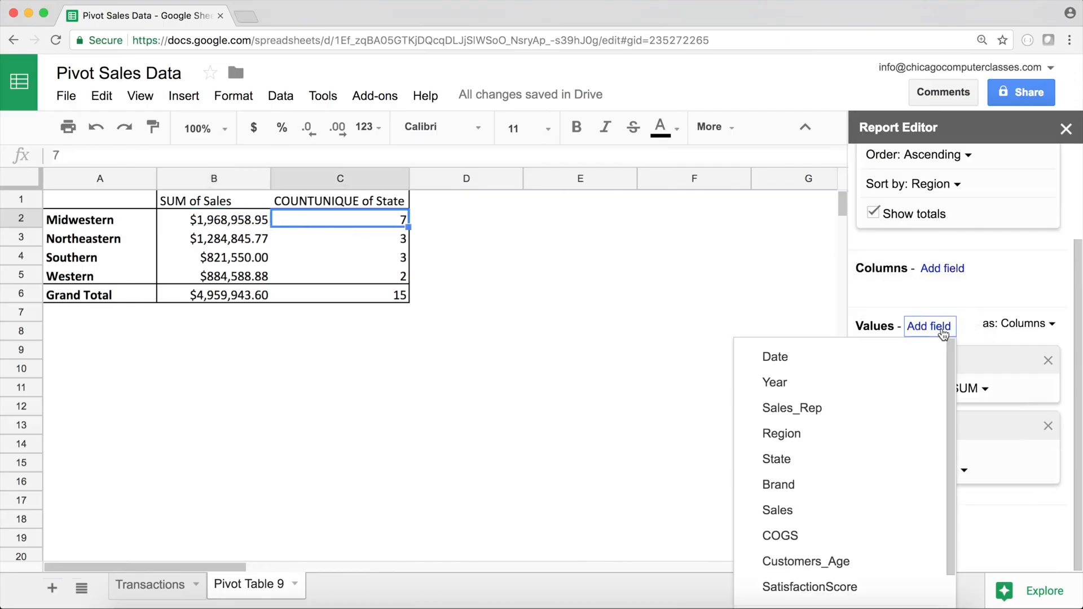
{"action": "scroll", "coordinate": [874, 473], "scroll_direction": "down", "scroll_amount": 1}
{"action": "left_click", "coordinate": [838, 589]}
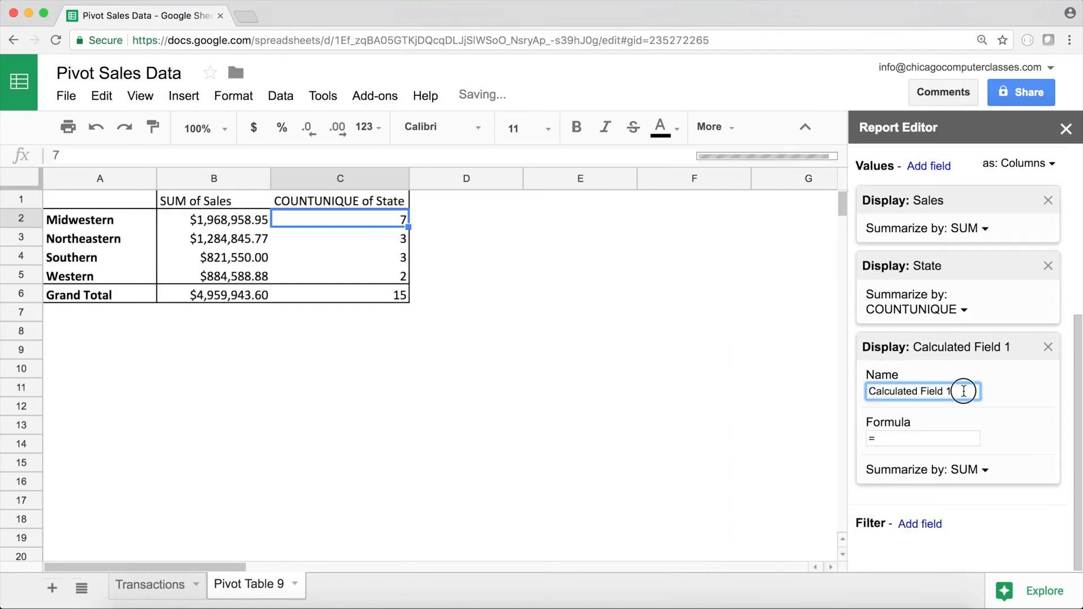
{"action": "left_click_drag", "start_coordinate": [963, 391], "coordinate": [880, 379]}
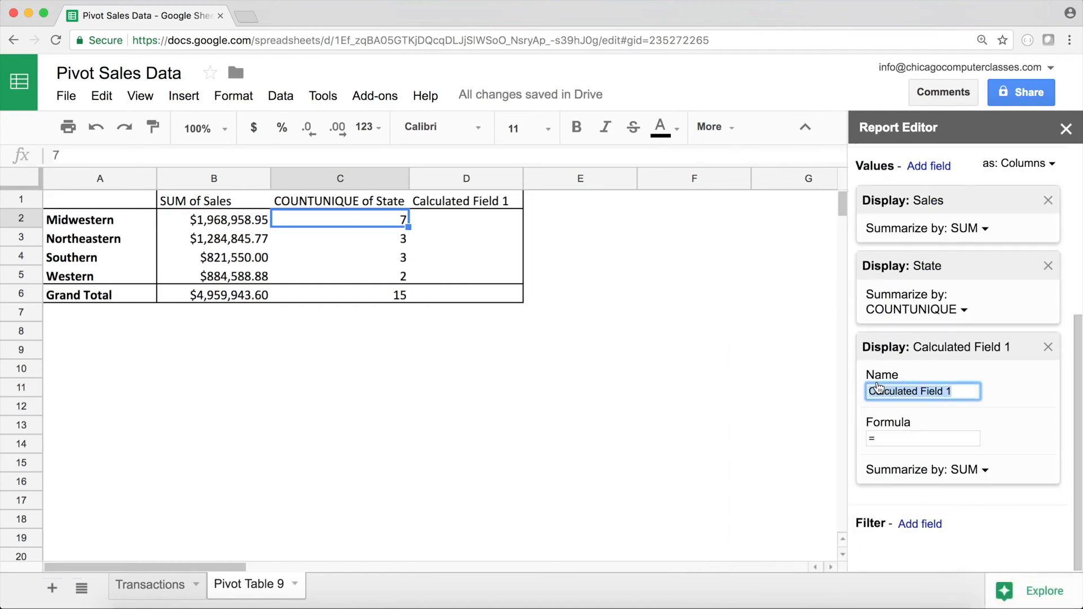
{"action": "type", "text": "Rev"}
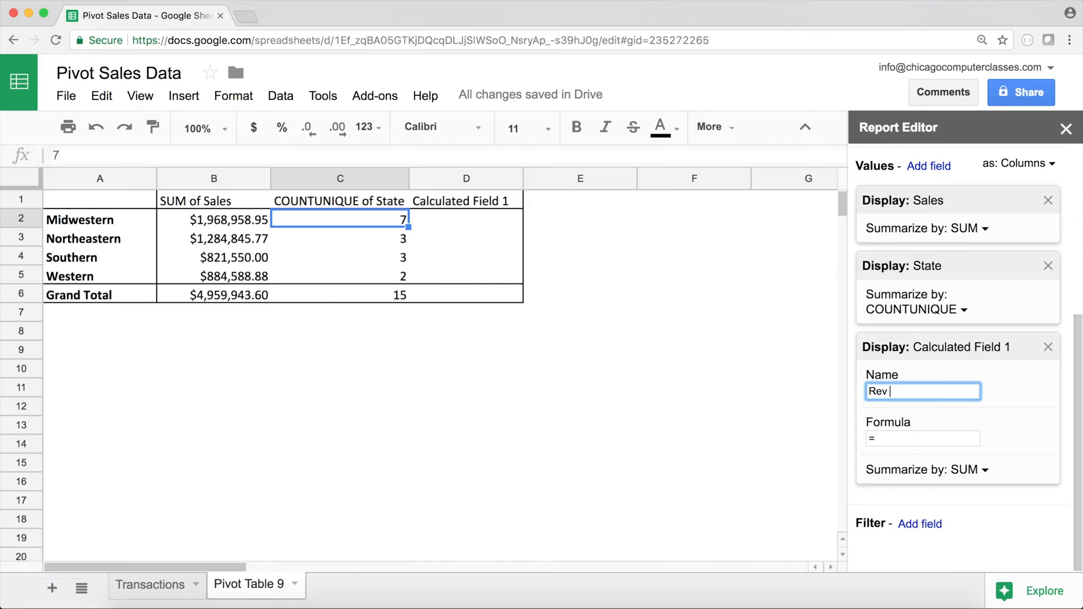
{"action": "type", "text": "eneer State"}
Try =sales/state as the Rev Per State formula and inspect the Midwestern result.
{"action": "left_click", "coordinate": [898, 440]}
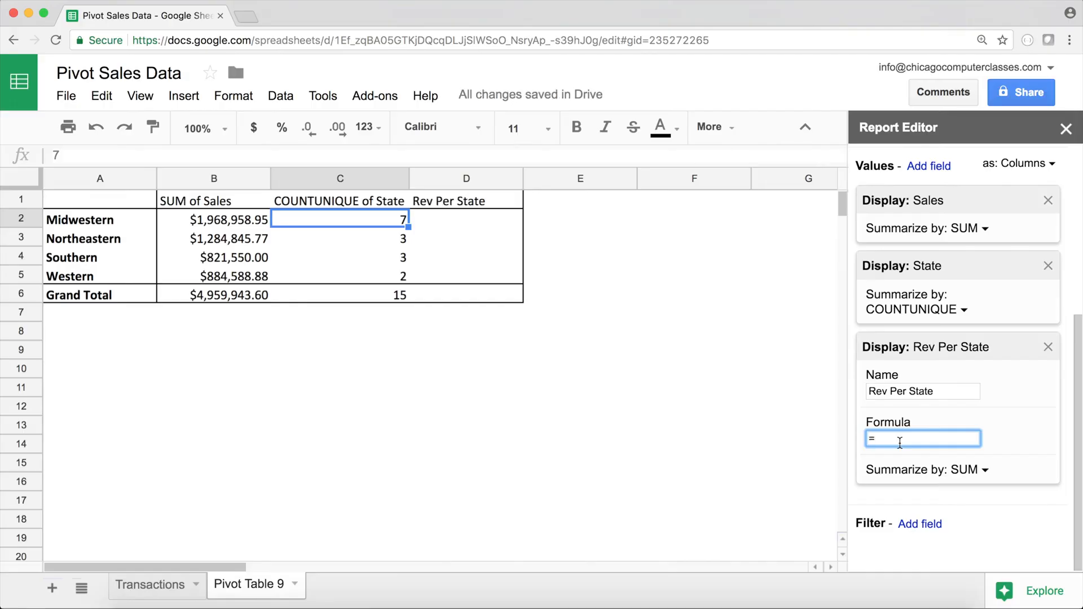
{"action": "type", "text": "sales/state"}
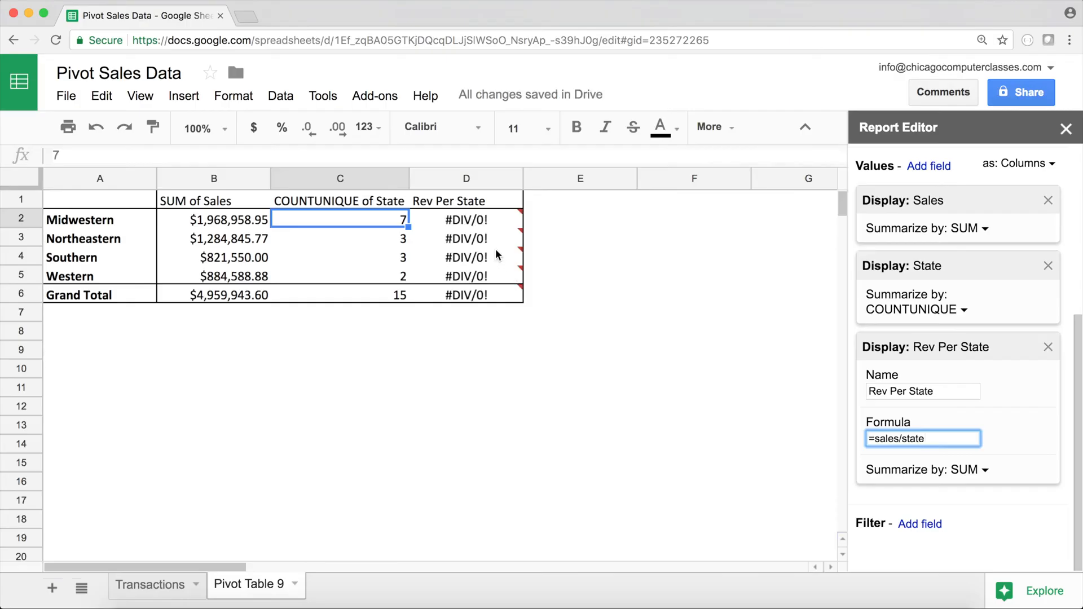
{"action": "left_click", "coordinate": [483, 225]}
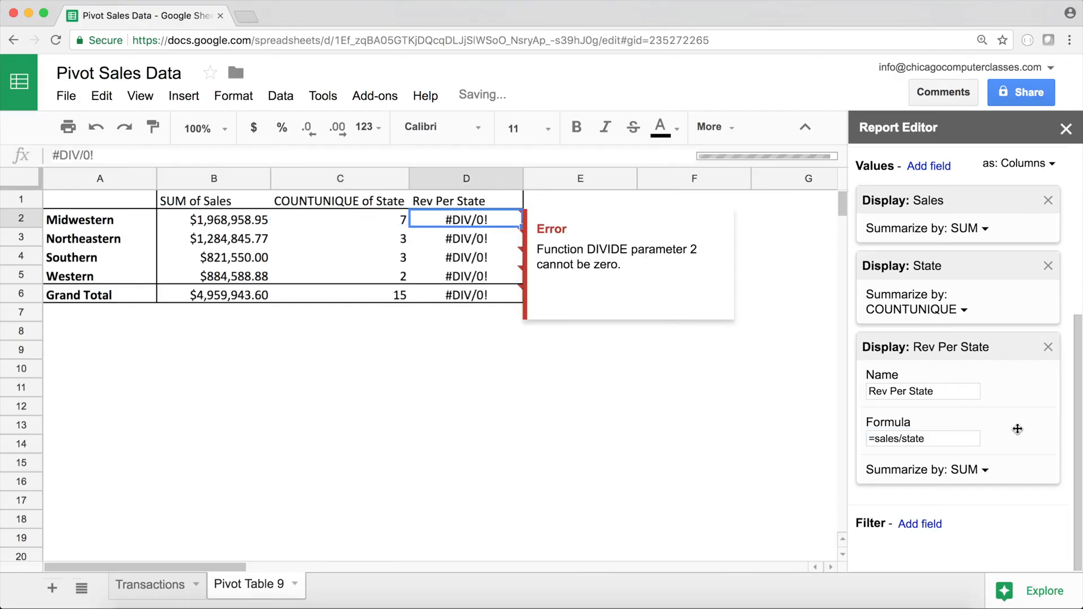
Replace the Rev Per State formula with =state to test what the field alone returns.
{"action": "left_click", "coordinate": [943, 436]}
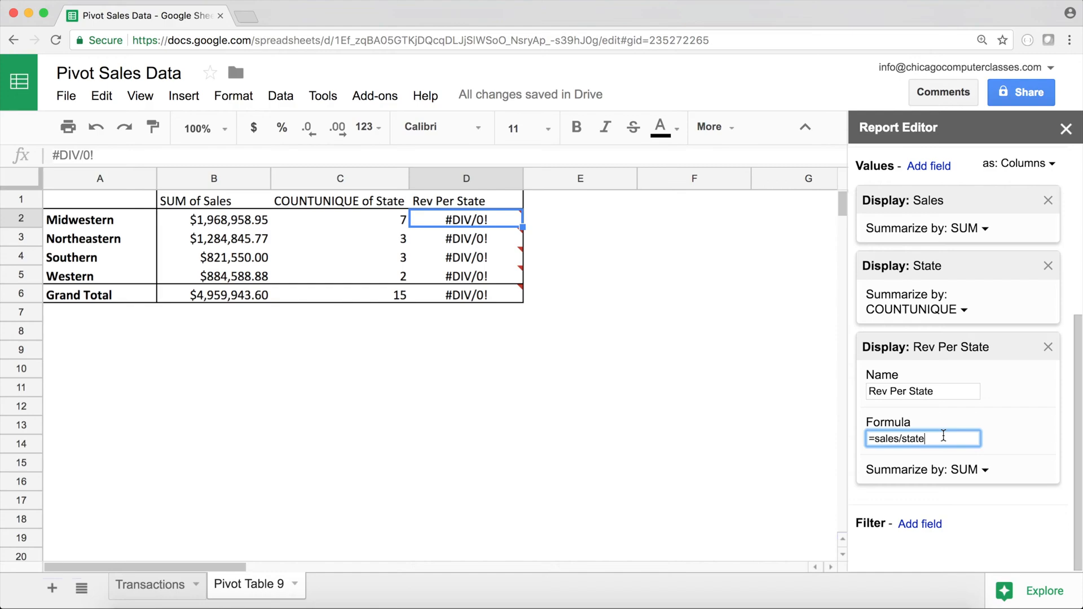
{"action": "left_click_drag", "start_coordinate": [943, 436], "coordinate": [876, 434]}
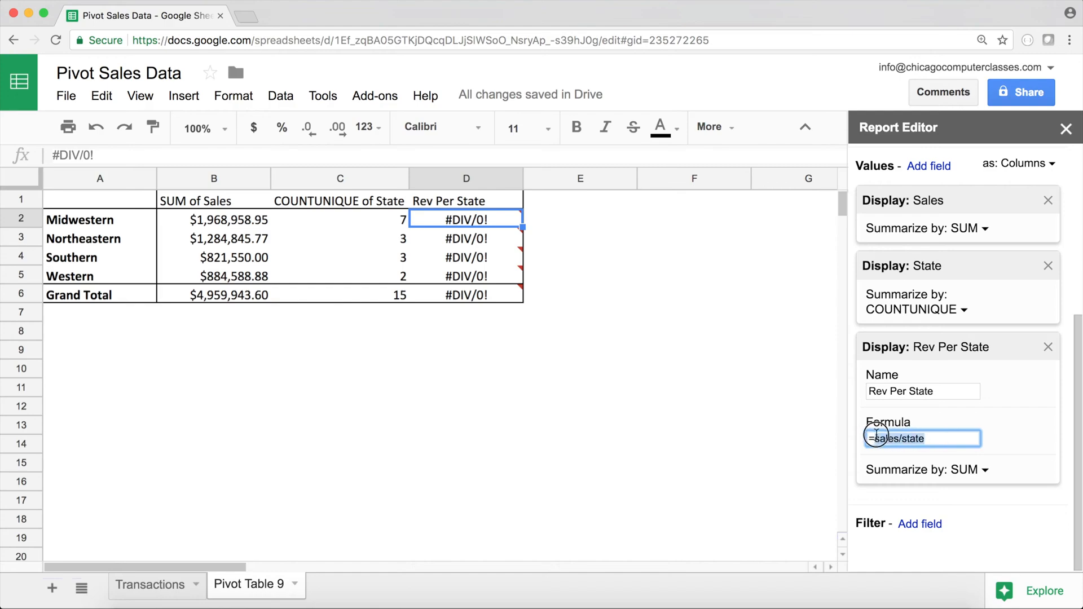
{"action": "type", "text": "stat"}
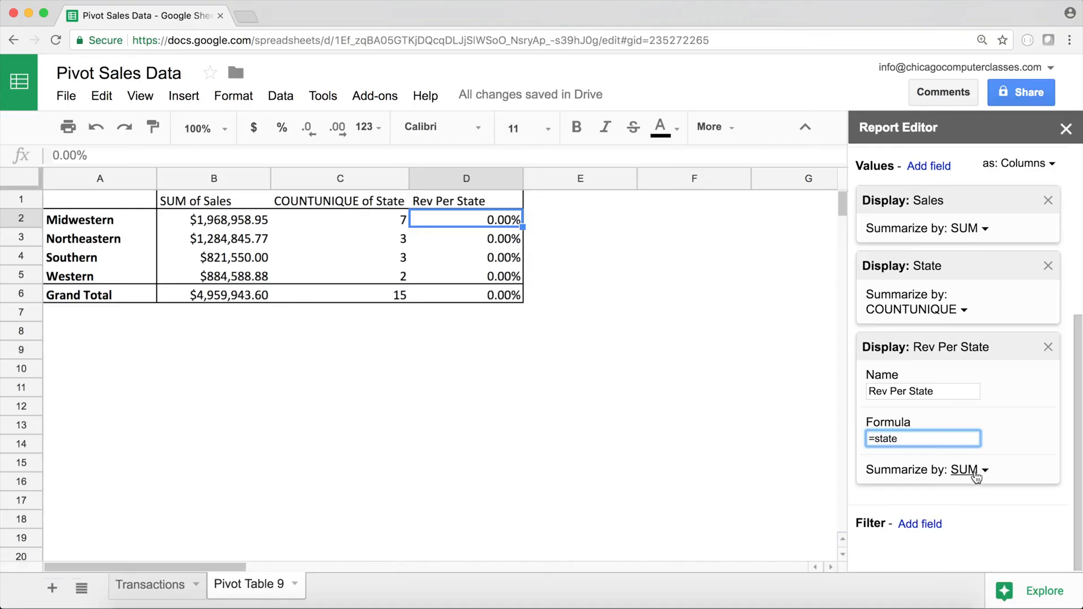
Examine the State column in the Transactions sheet, then check the Midwestern sales and Rev Per State cells in the pivot table.
{"action": "left_click", "coordinate": [162, 587]}
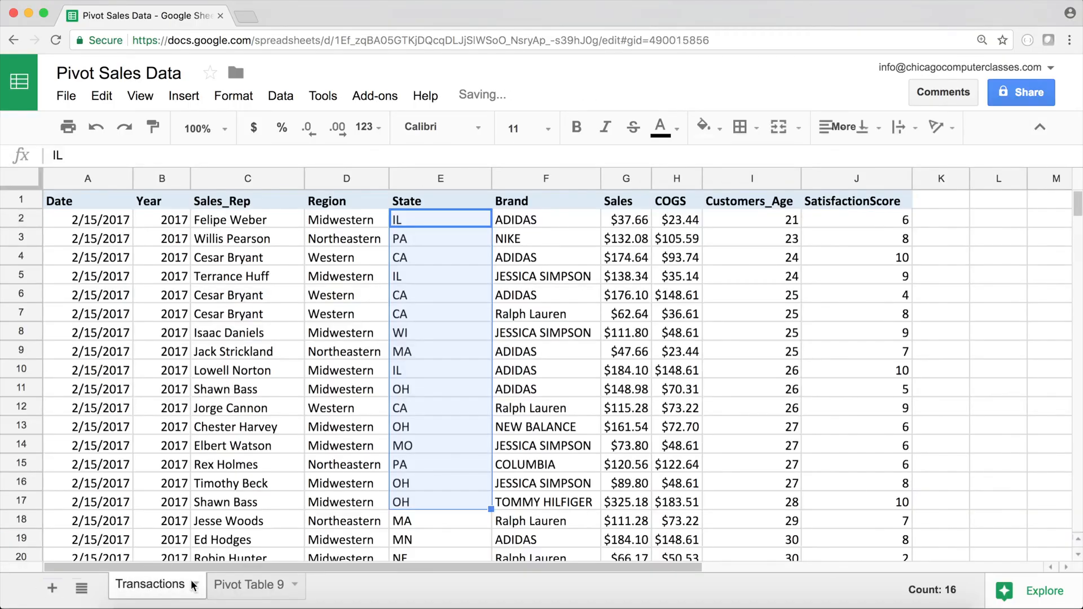
{"action": "left_click_drag", "start_coordinate": [435, 219], "coordinate": [434, 465]}
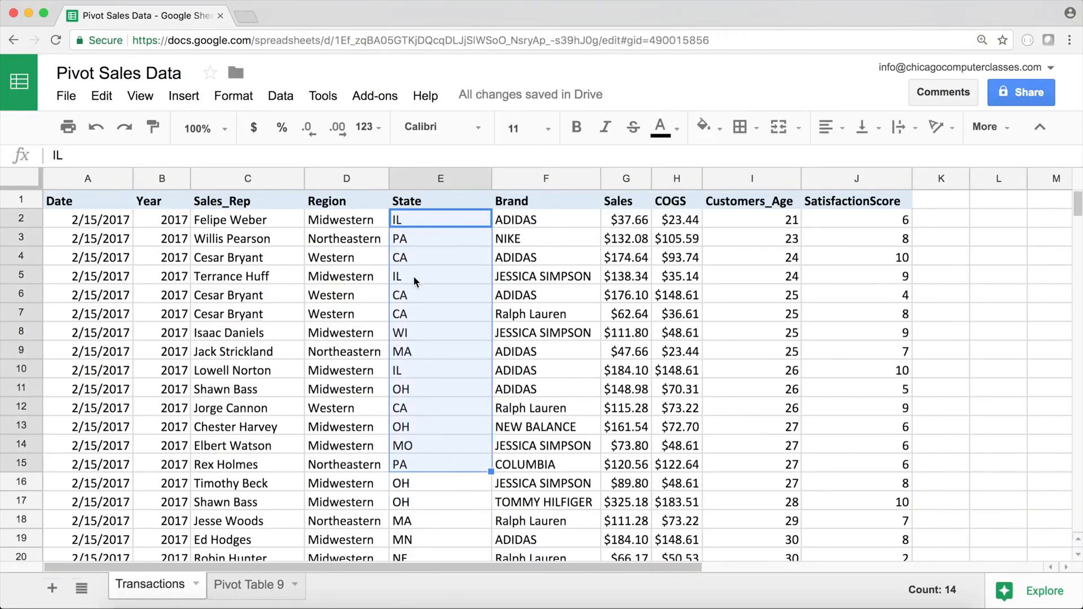
{"action": "left_click", "coordinate": [269, 586]}
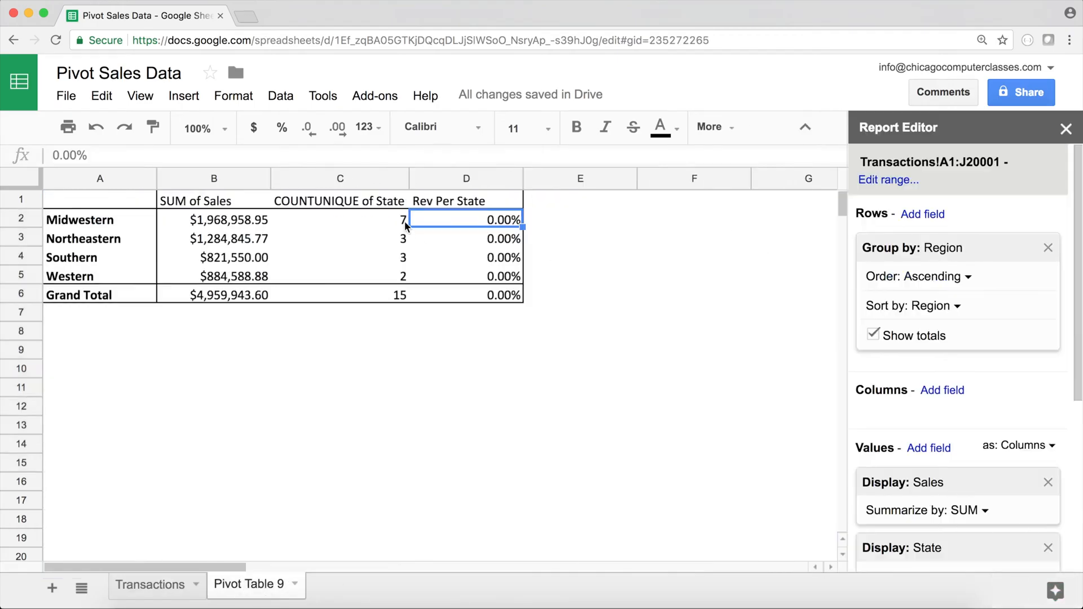
{"action": "left_click", "coordinate": [246, 224]}
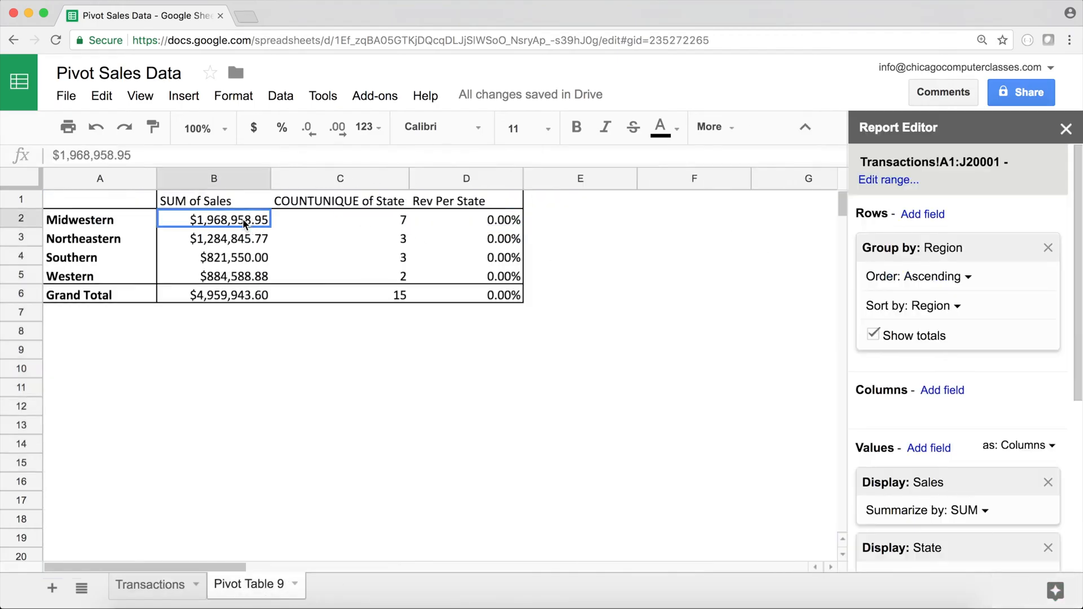
{"action": "left_click", "coordinate": [488, 224]}
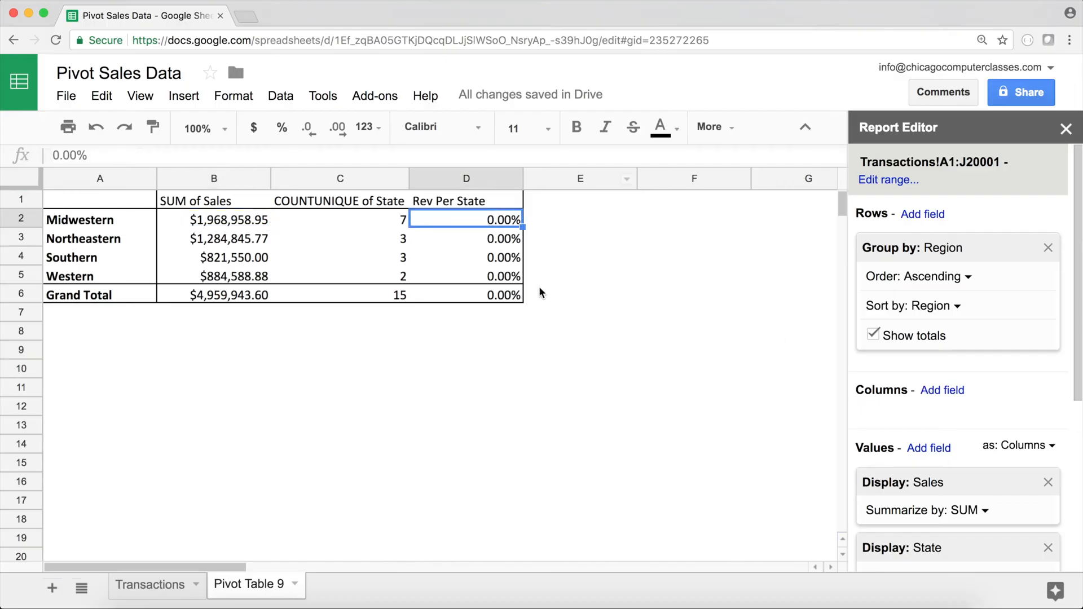
Set the Rev Per State calculated field to summarize by Custom.
{"action": "left_click_drag", "start_coordinate": [1076, 351], "coordinate": [1075, 545]}
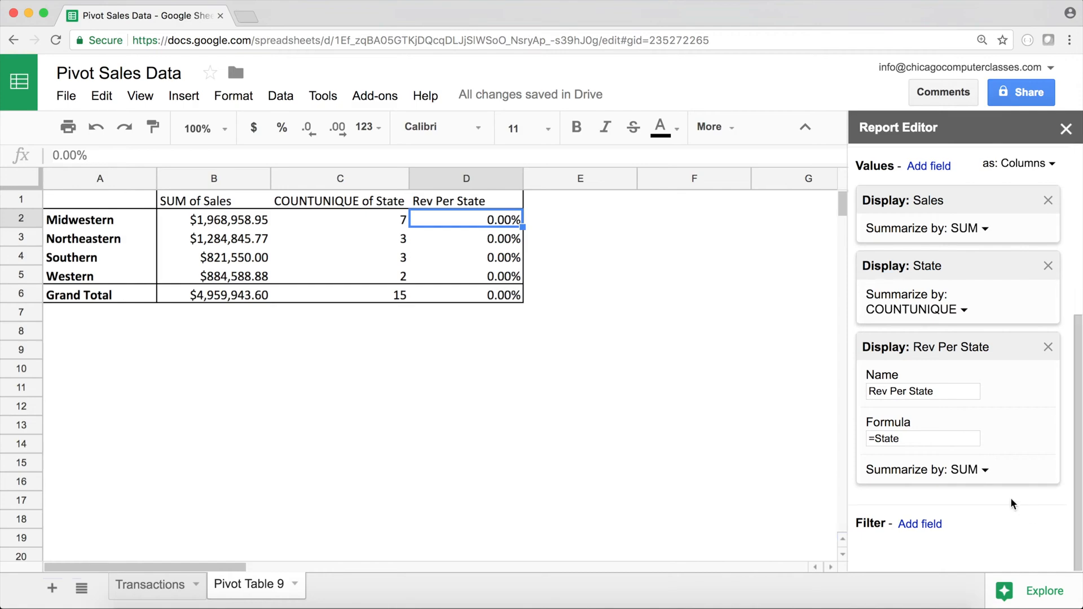
{"action": "left_click", "coordinate": [984, 471]}
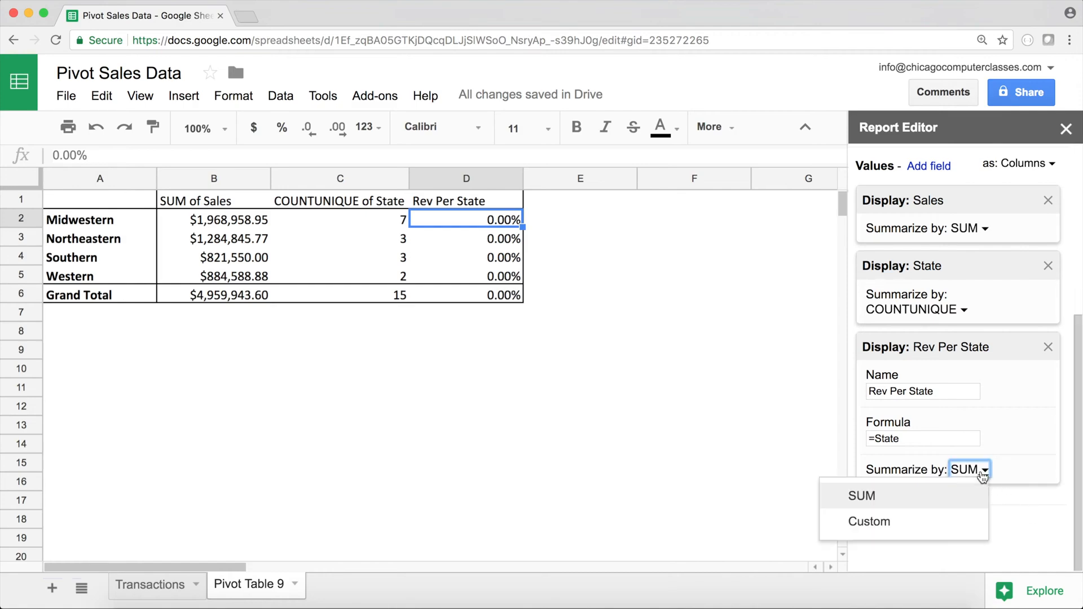
{"action": "left_click", "coordinate": [901, 525]}
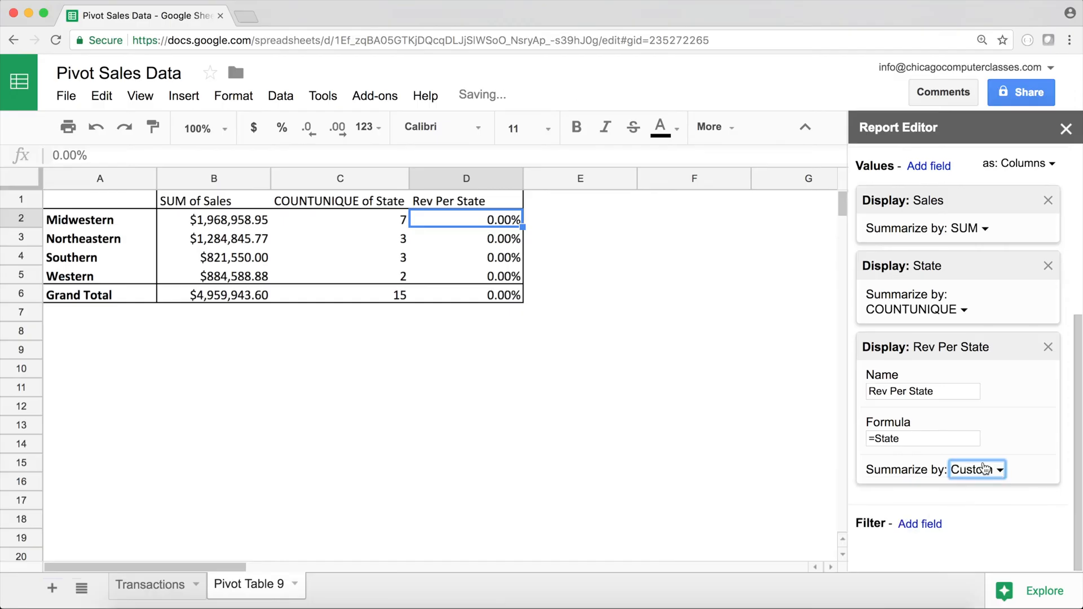
Change the Rev Per State formula to =SUM(Sales)/COUNTUNIQUE(state).
{"action": "left_click", "coordinate": [915, 441]}
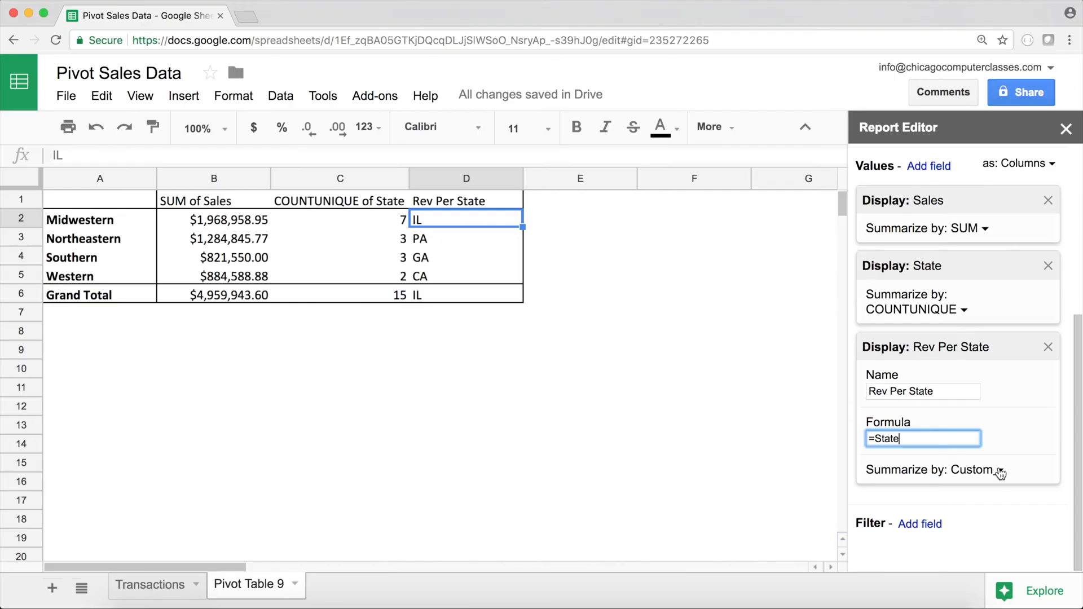
{"action": "key", "text": "BackSpace"}
{"action": "key", "text": "BackSpace"}
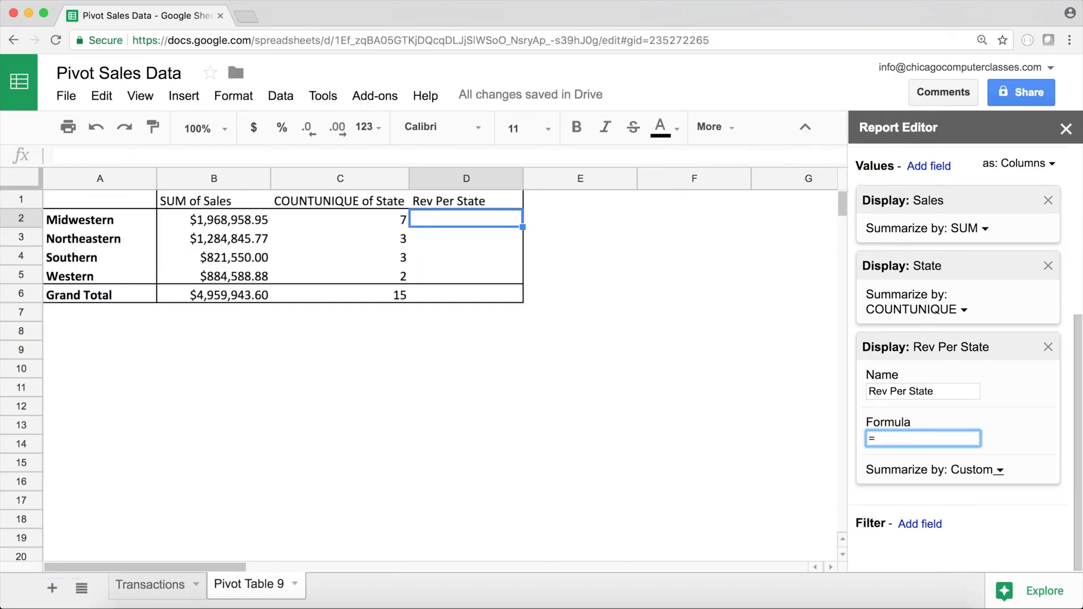
{"action": "type", "text": "Sales"}
{"action": "left_click", "coordinate": [870, 439]}
{"action": "type", "text": "SUM"}
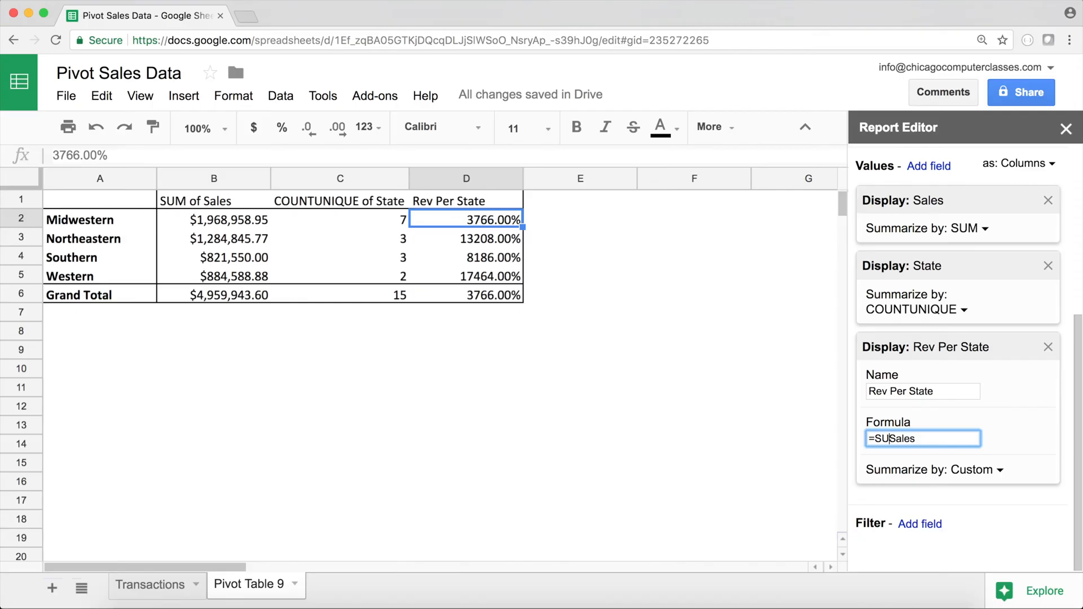
{"action": "type", "text": "("}
{"action": "type", "text": ")/COUNTUNIQUE"}
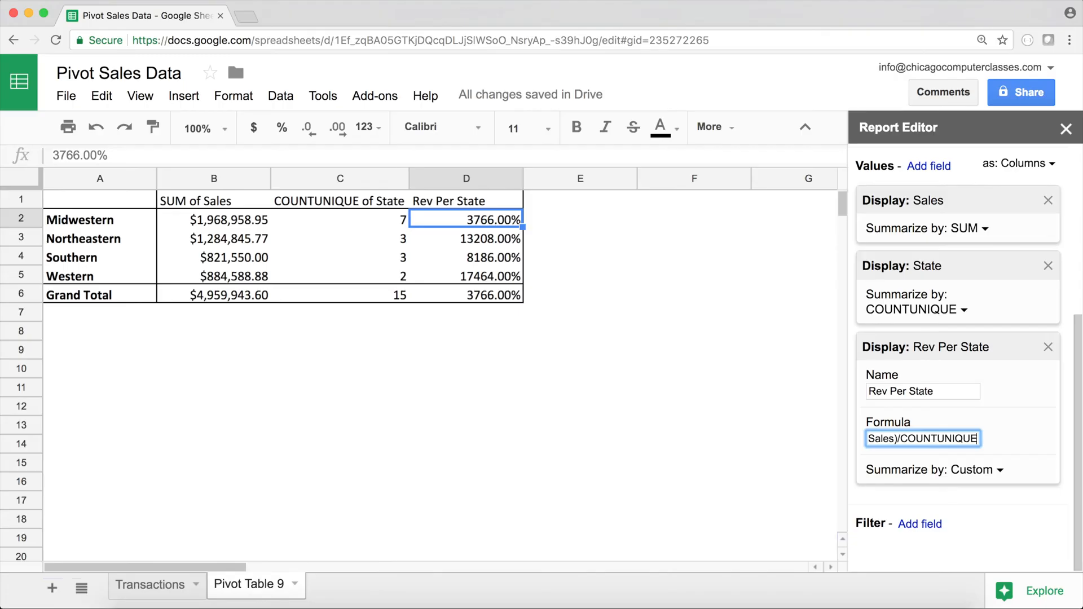
{"action": "type", "text": "(st"}
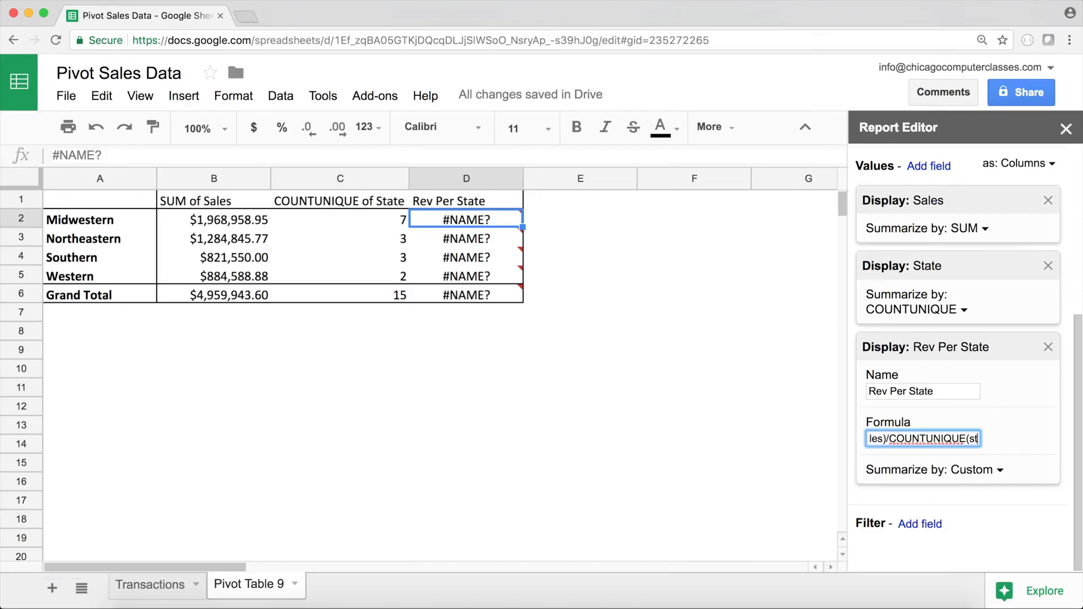
{"action": "type", "text": "ate)"}
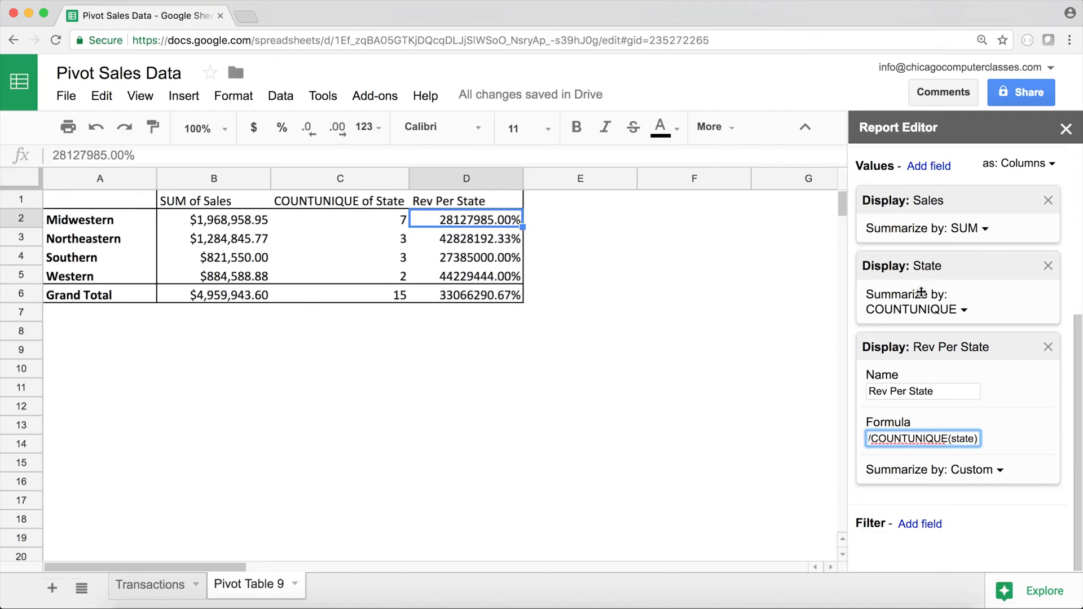
Format the Rev Per State values in D2:D6 as currency and check the Midwestern sales and state count.
{"action": "left_click_drag", "start_coordinate": [494, 223], "coordinate": [486, 293]}
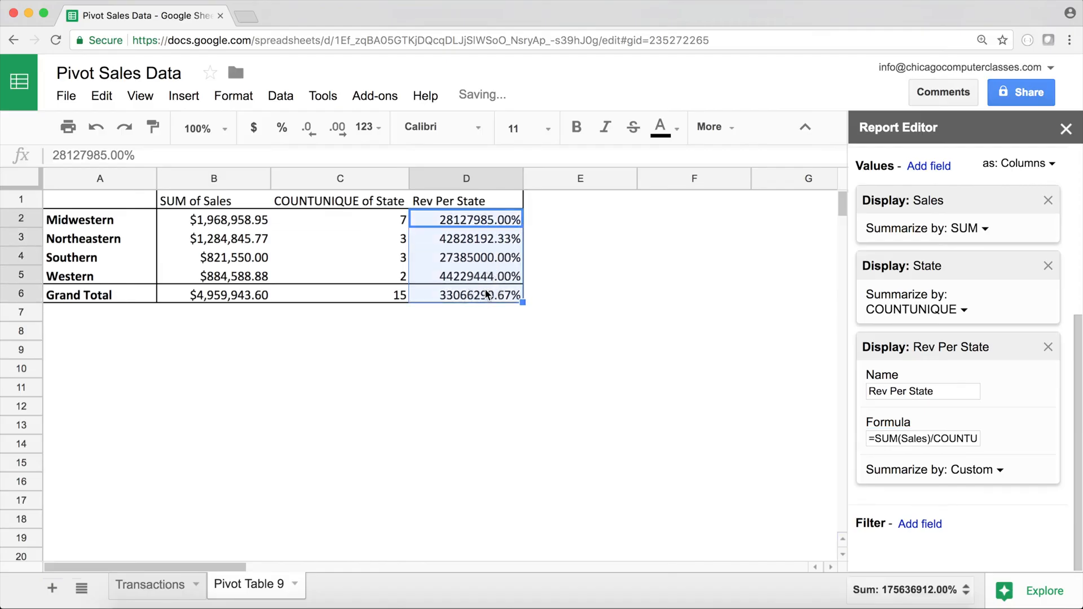
{"action": "left_click", "coordinate": [254, 130]}
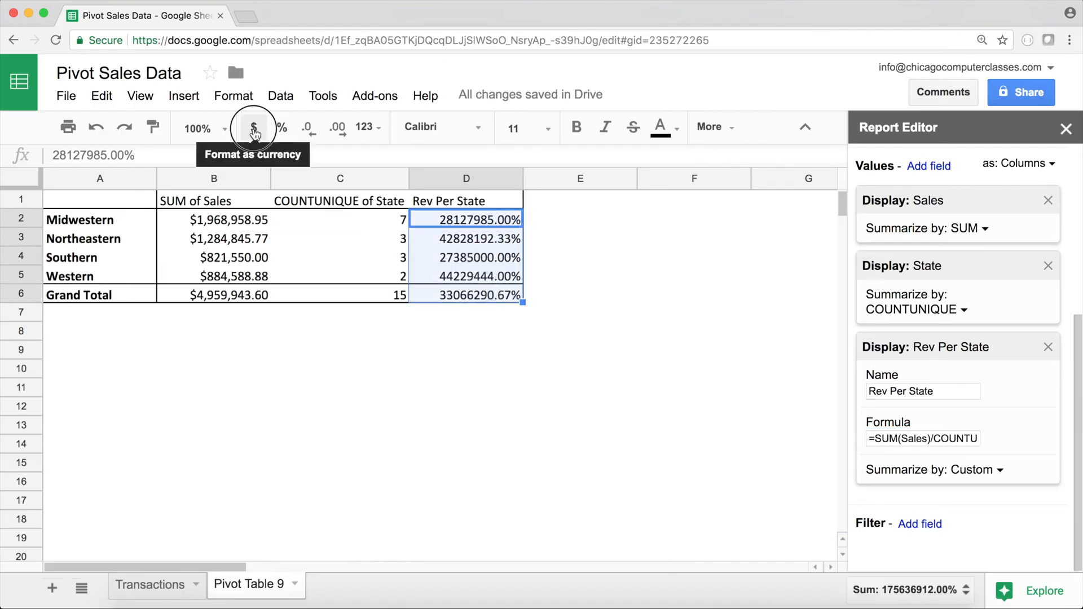
{"action": "left_click", "coordinate": [250, 223]}
{"action": "left_click", "coordinate": [333, 217]}
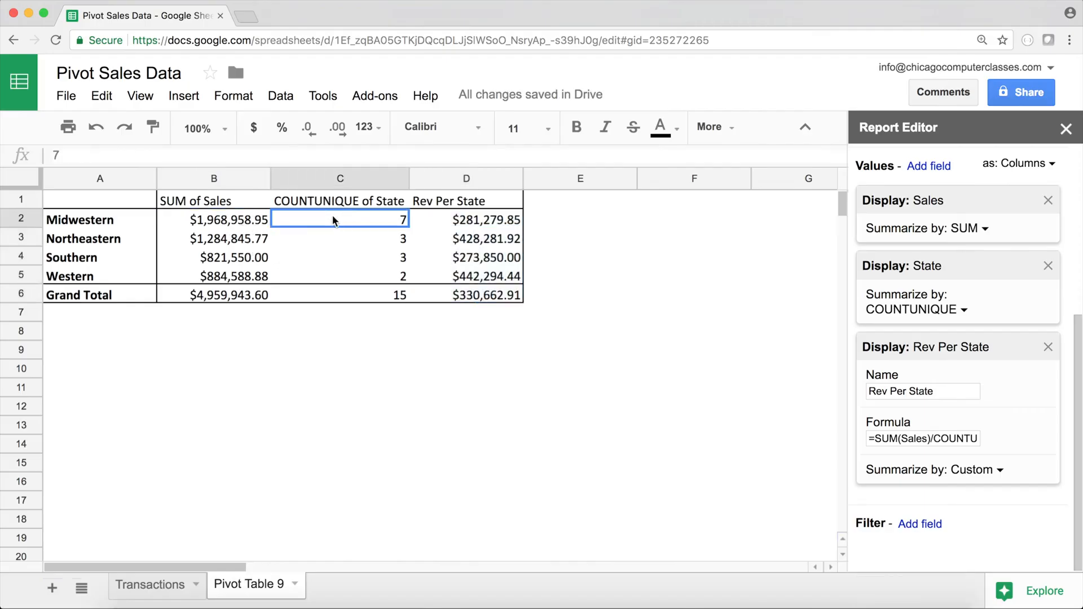
Check the Northeastern sales and state count, and examine the SUM and COUNTUNIQUE parts of the Rev Per State formula.
{"action": "left_click", "coordinate": [243, 236]}
{"action": "left_click", "coordinate": [352, 243]}
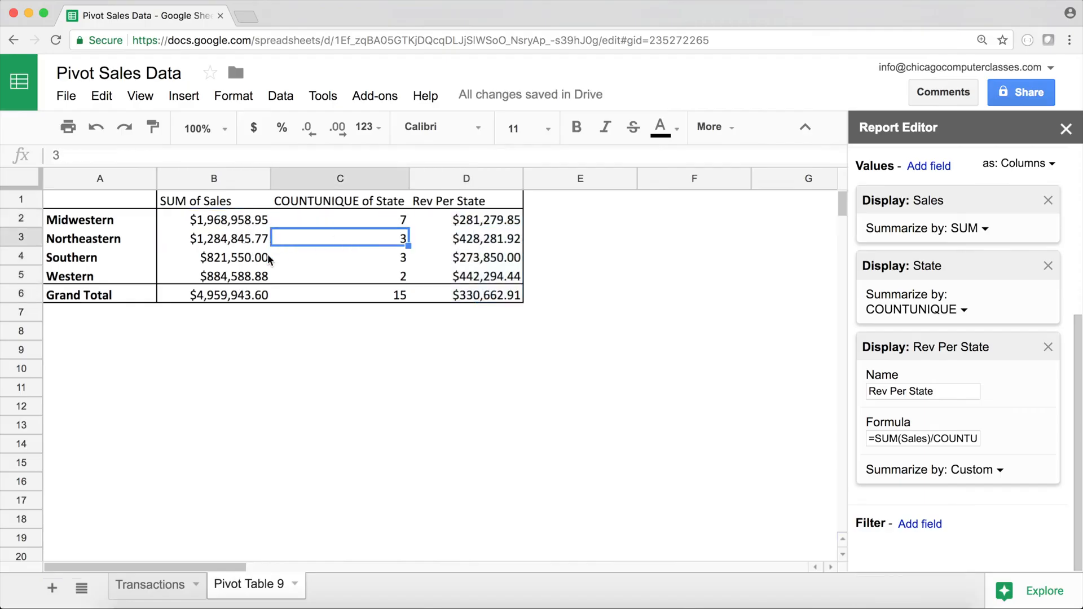
{"action": "left_click_drag", "start_coordinate": [940, 440], "coordinate": [798, 437]}
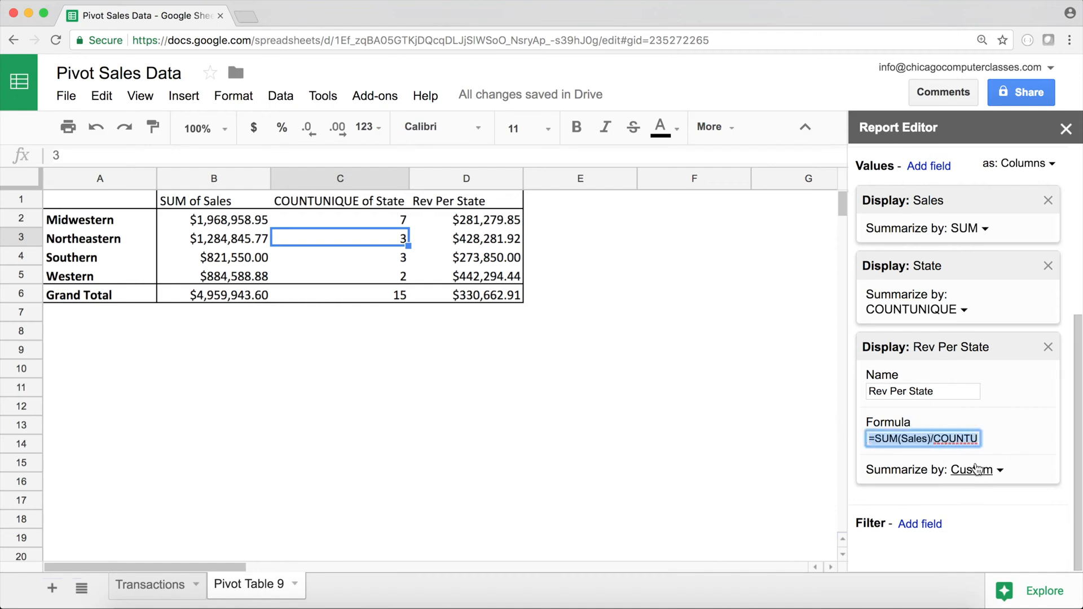
{"action": "left_click", "coordinate": [888, 439]}
{"action": "double_click", "coordinate": [889, 439]}
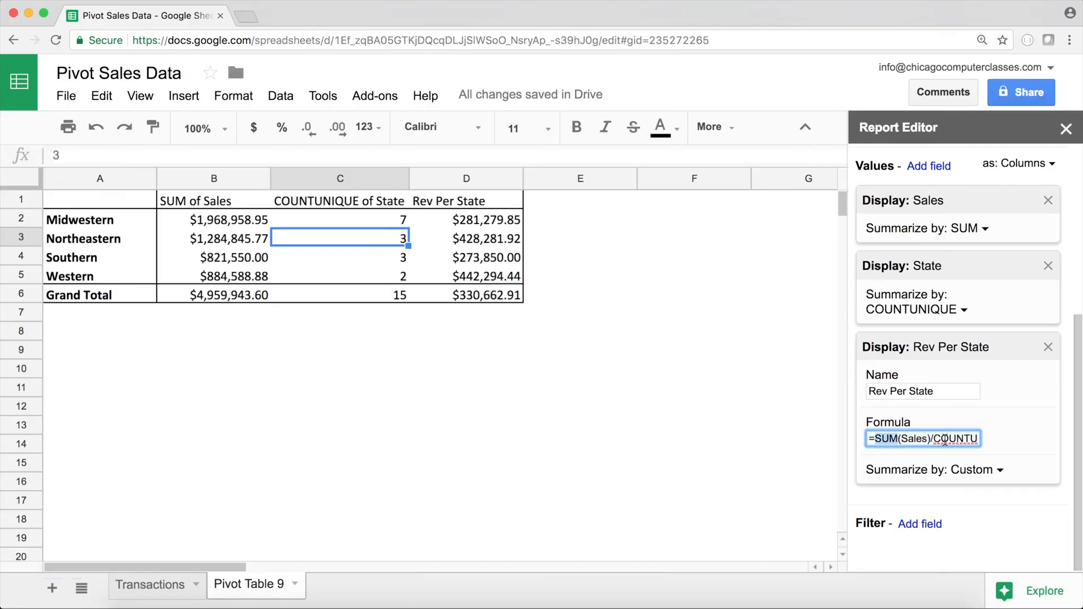
{"action": "double_click", "coordinate": [922, 440]}
{"action": "double_click", "coordinate": [946, 440]}
{"action": "double_click", "coordinate": [886, 439]}
Review the summary functions offered for the Sales value and examine the SatisfactionScore column in the Transactions sheet.
{"action": "left_click", "coordinate": [151, 584]}
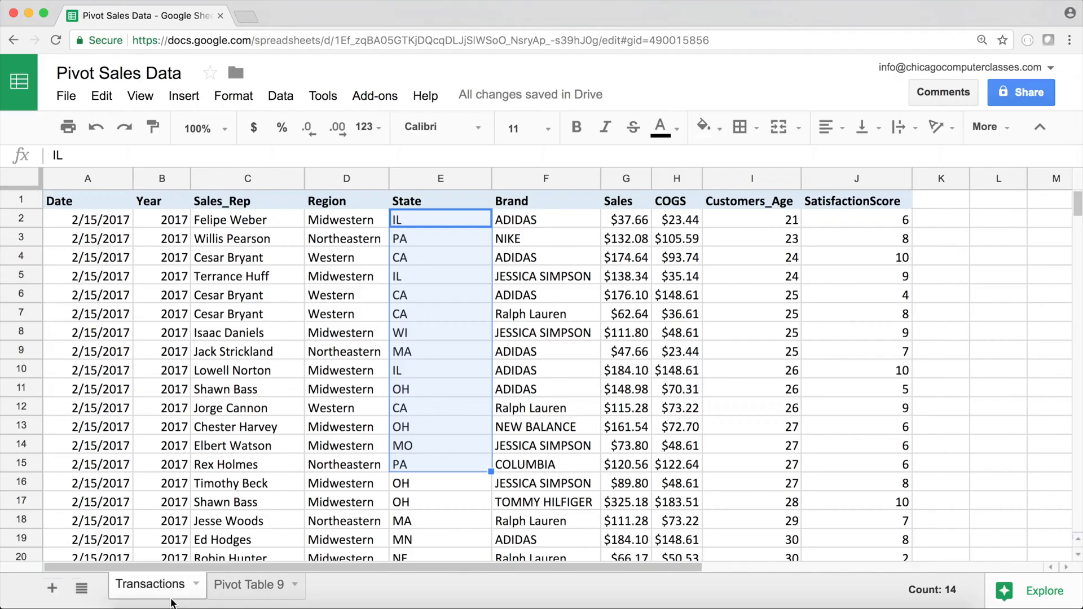
{"action": "left_click", "coordinate": [237, 585]}
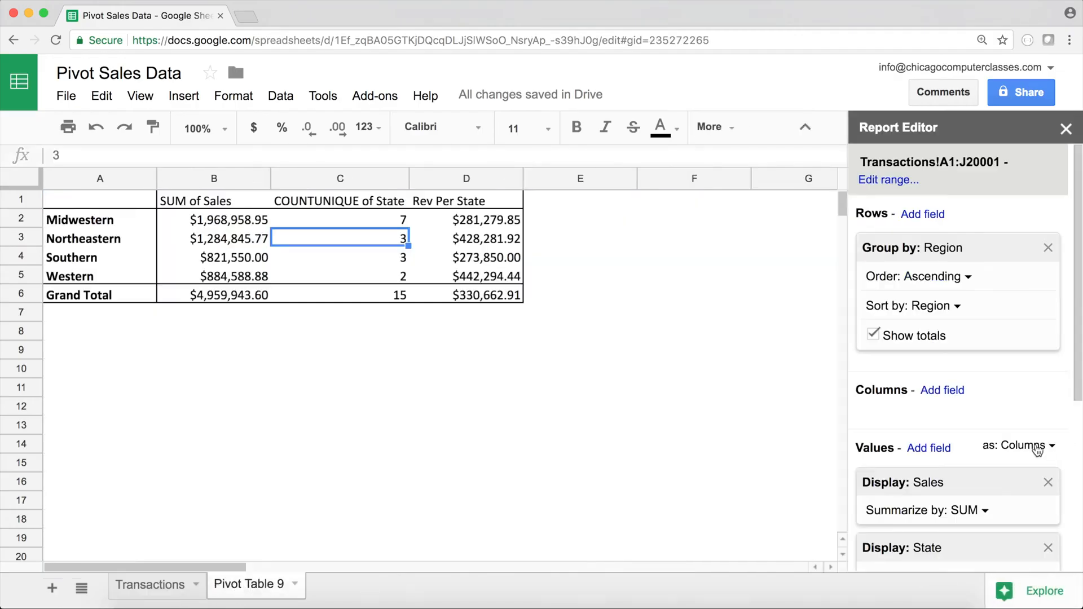
{"action": "scroll", "coordinate": [993, 431], "scroll_direction": "down", "scroll_amount": 5}
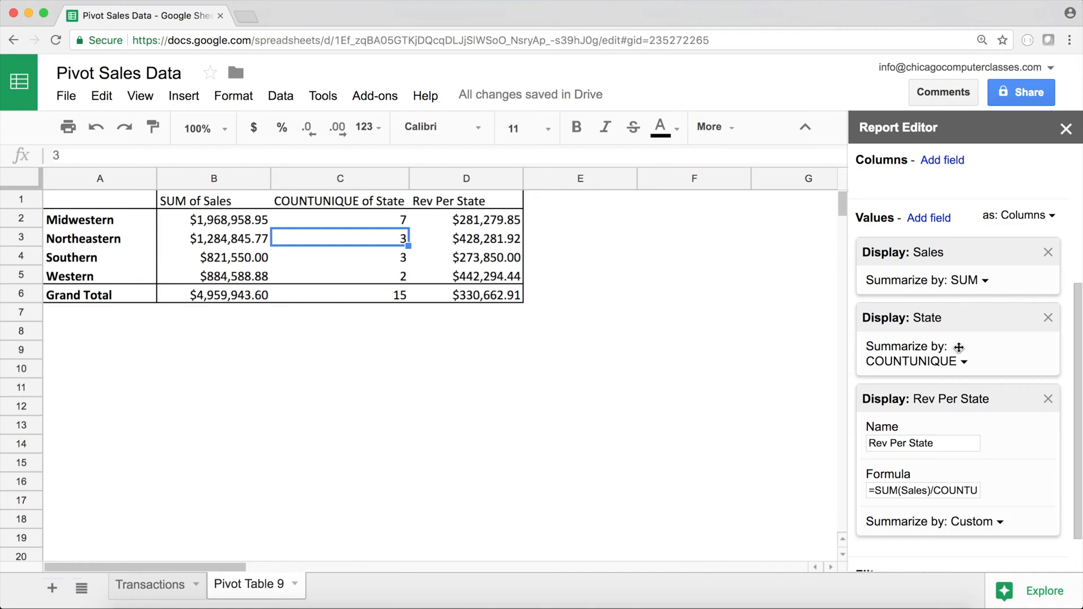
{"action": "scroll", "coordinate": [980, 297], "scroll_direction": "down", "scroll_amount": 1}
{"action": "left_click", "coordinate": [979, 264]}
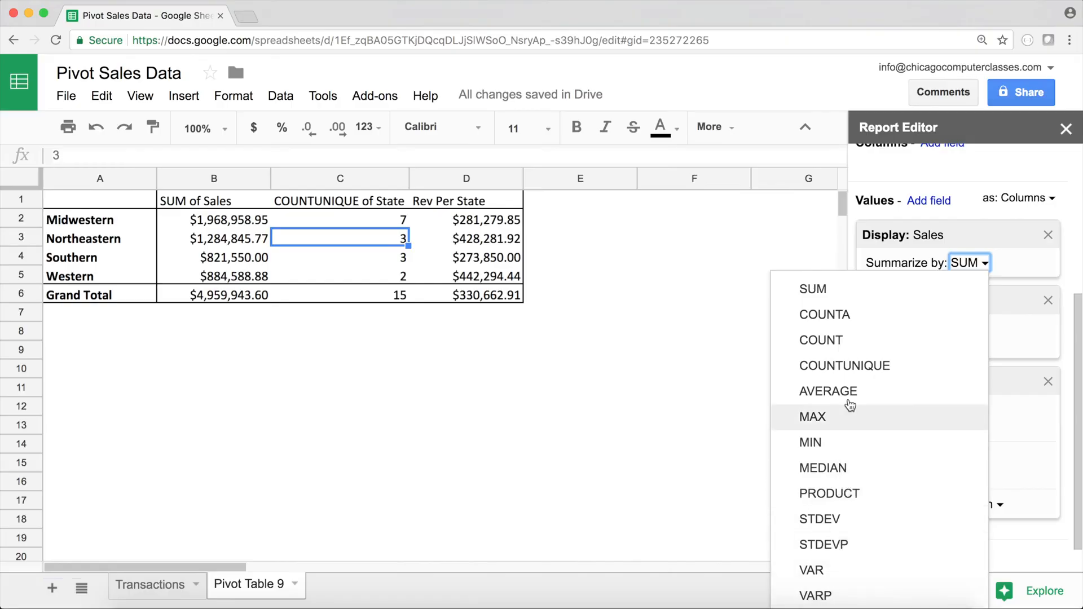
{"action": "left_click", "coordinate": [1015, 267]}
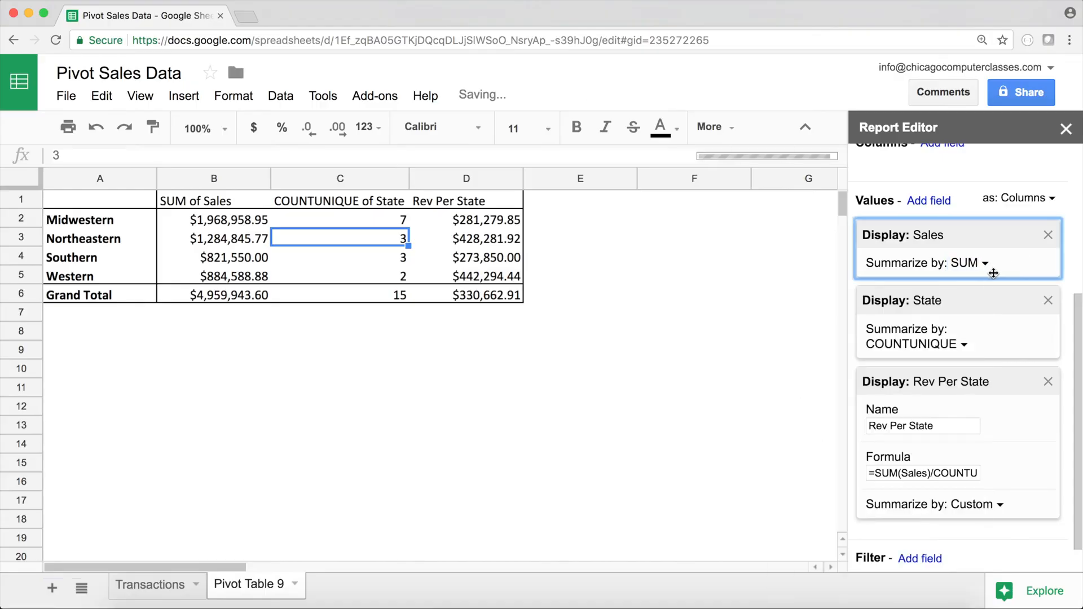
{"action": "left_click", "coordinate": [150, 584]}
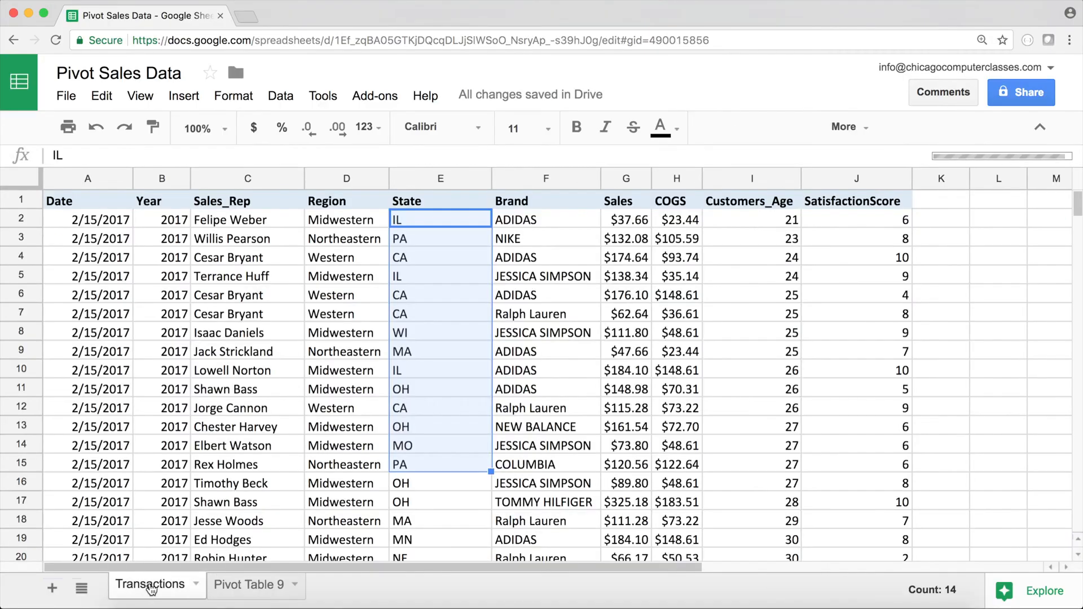
{"action": "left_click_drag", "start_coordinate": [853, 218], "coordinate": [855, 427]}
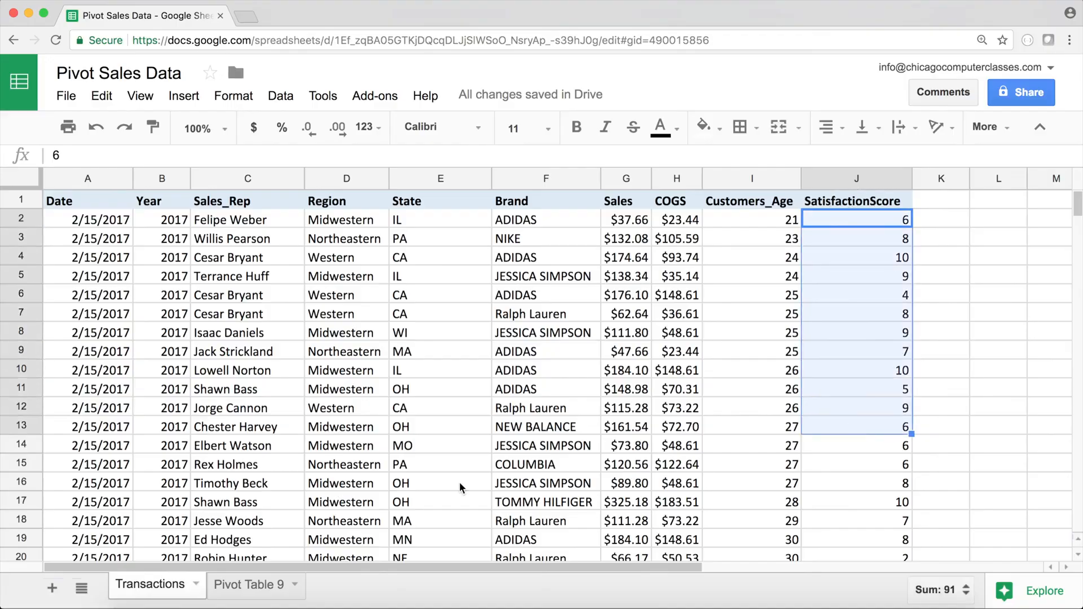
{"action": "left_click", "coordinate": [248, 587]}
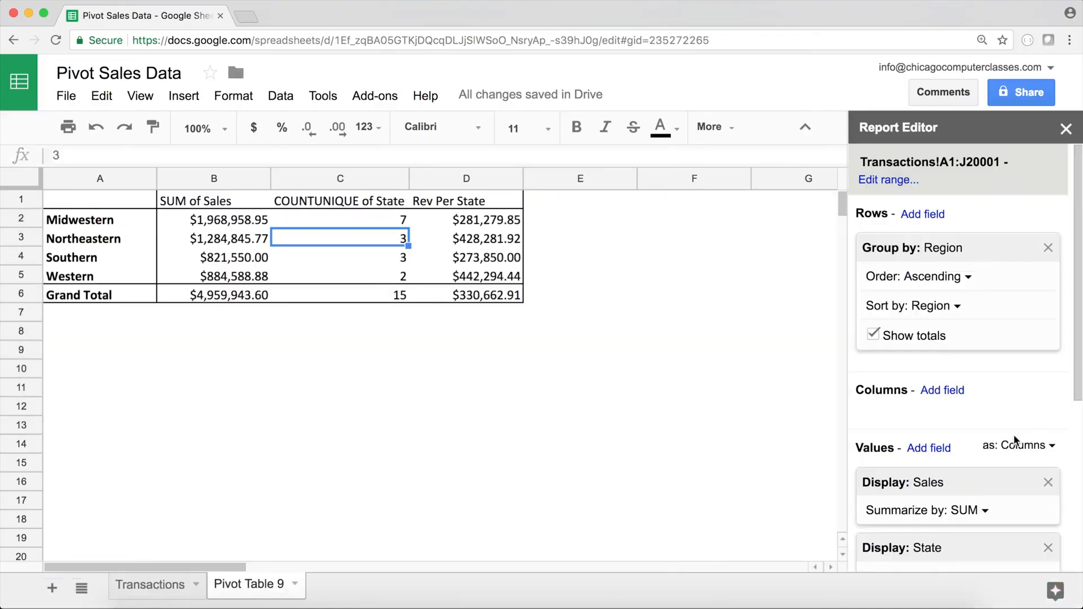
Remove Rev Per State, State and Sales from the values of Pivot Table 9.
{"action": "scroll", "coordinate": [1037, 445], "scroll_direction": "down", "scroll_amount": 5}
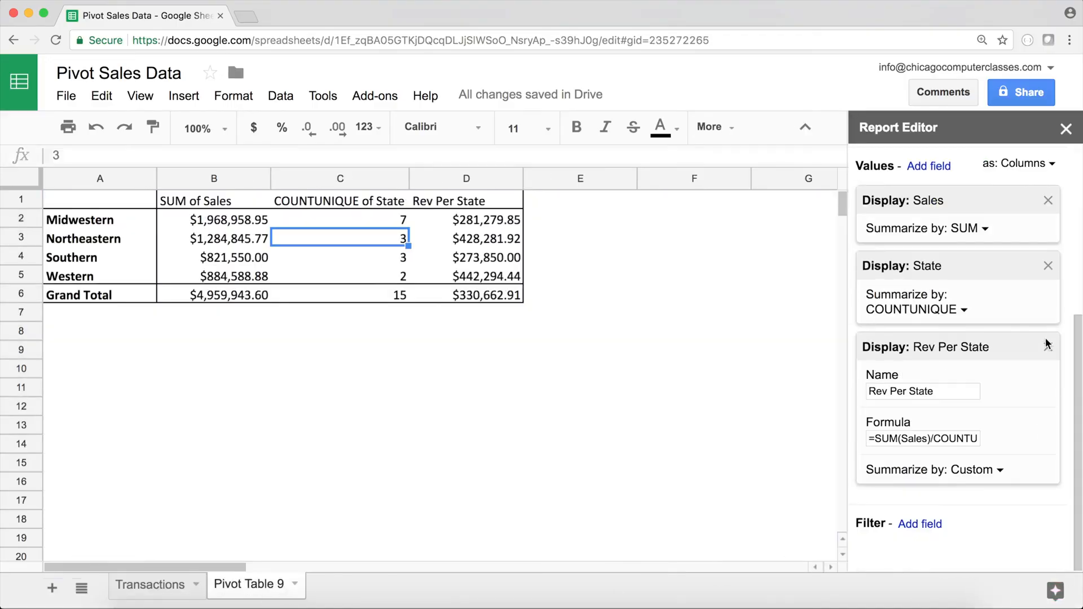
{"action": "left_click", "coordinate": [1047, 346]}
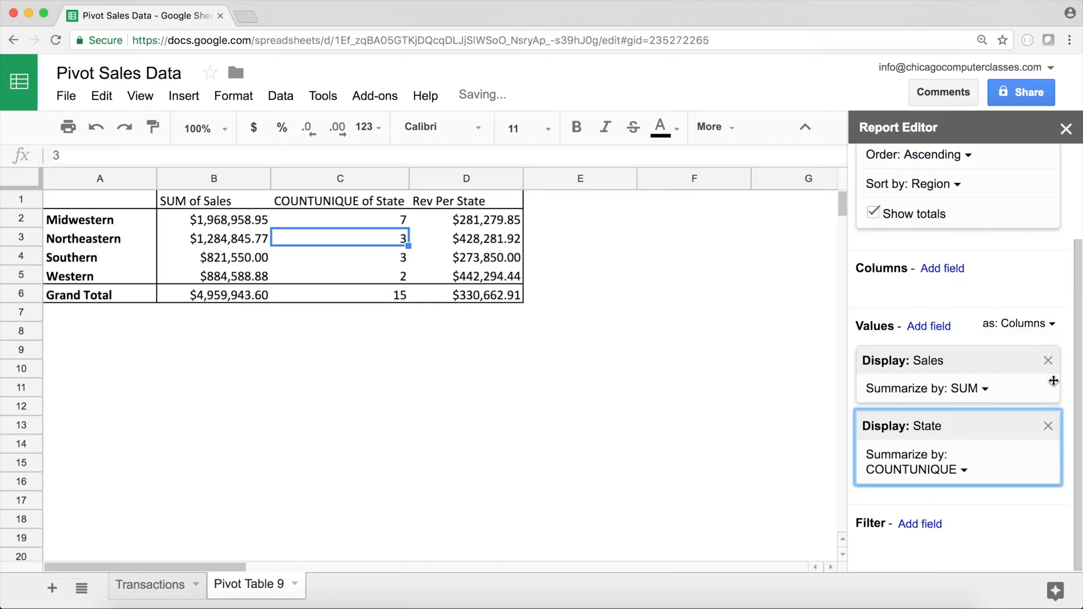
{"action": "left_click", "coordinate": [1048, 426]}
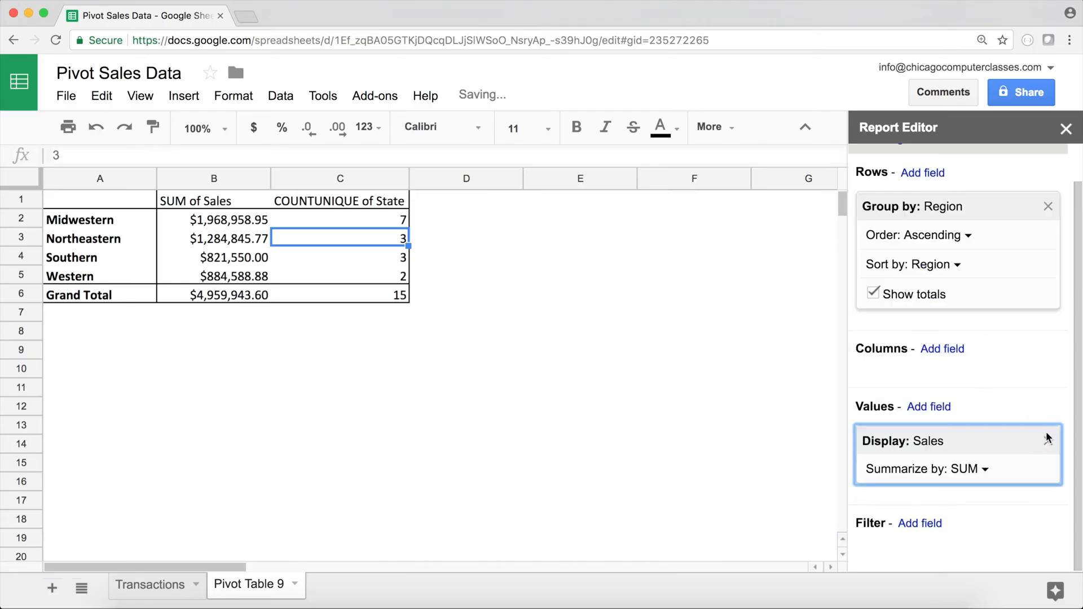
{"action": "left_click", "coordinate": [1047, 437]}
Add SatisfactionScore as a pivot table value summarized by AVERAGE and check the regional results.
{"action": "left_click", "coordinate": [927, 380]}
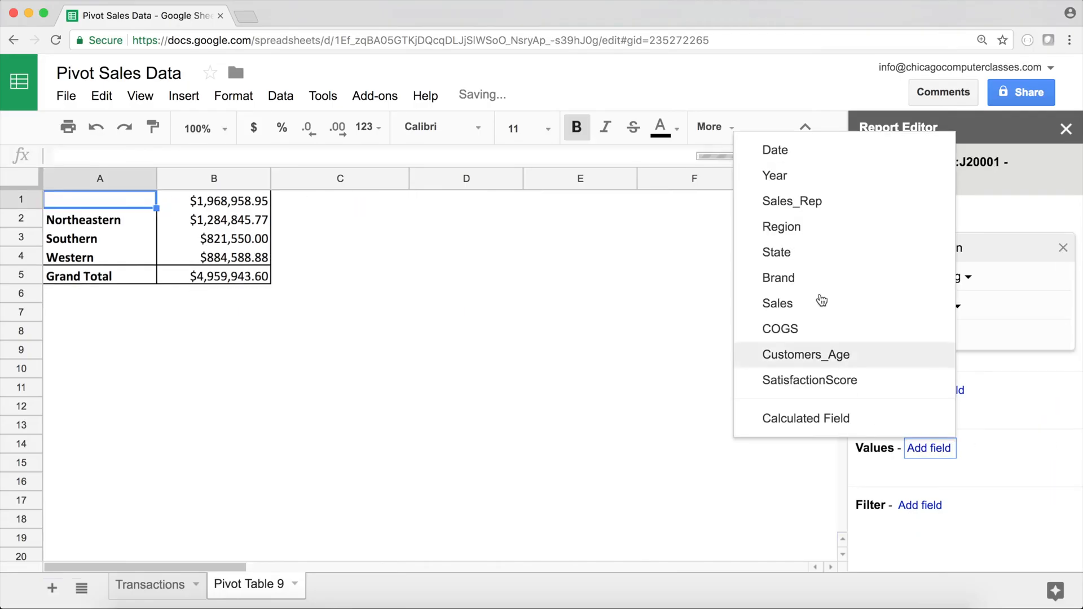
{"action": "left_click", "coordinate": [823, 380]}
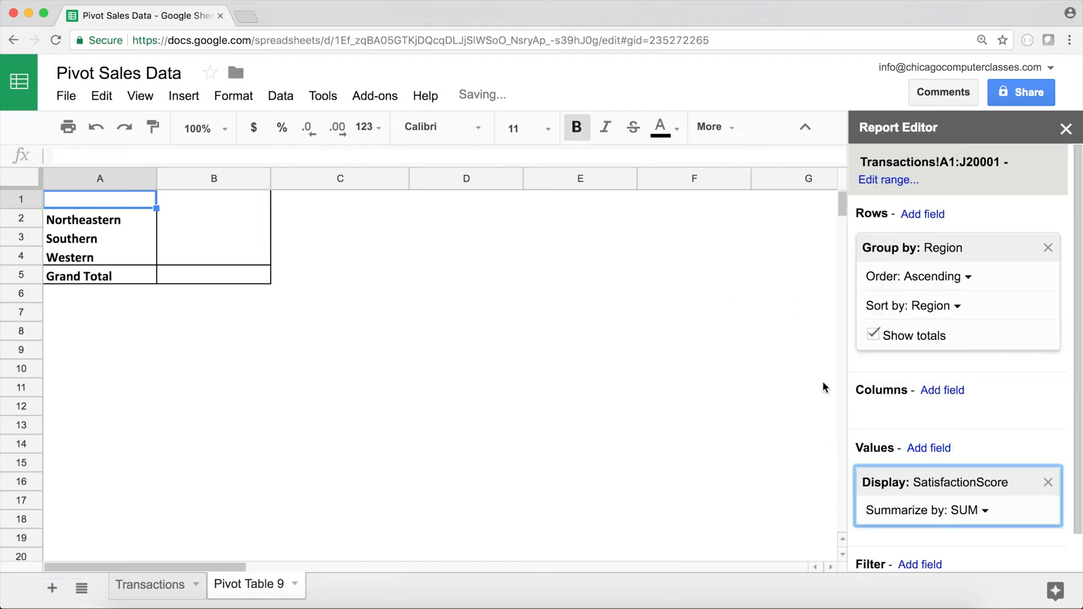
{"action": "scroll", "coordinate": [1021, 437], "scroll_direction": "down", "scroll_amount": 1}
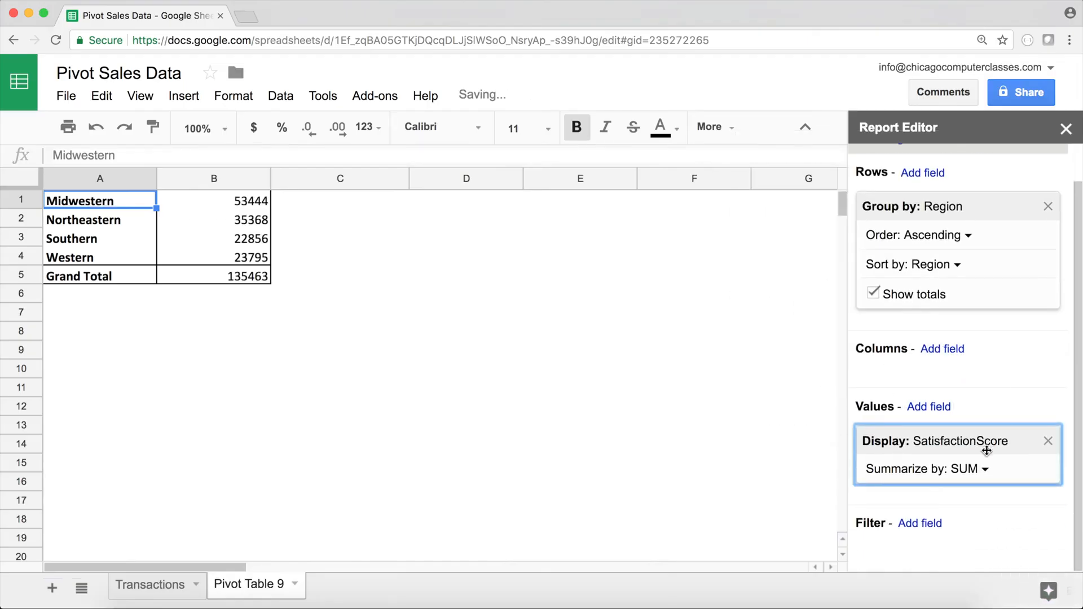
{"action": "left_click", "coordinate": [981, 471]}
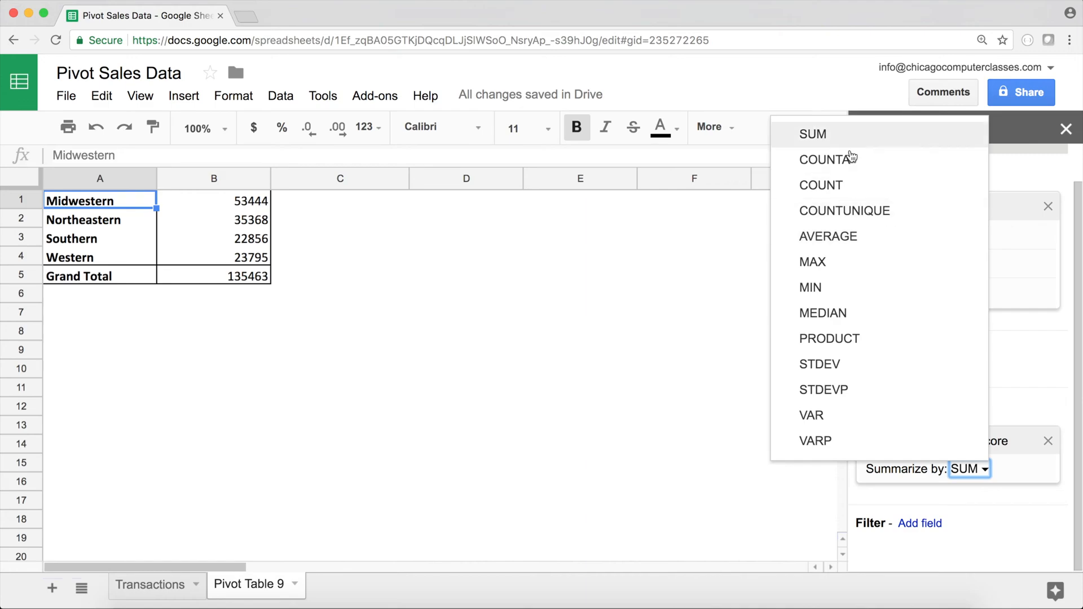
{"action": "left_click", "coordinate": [837, 235]}
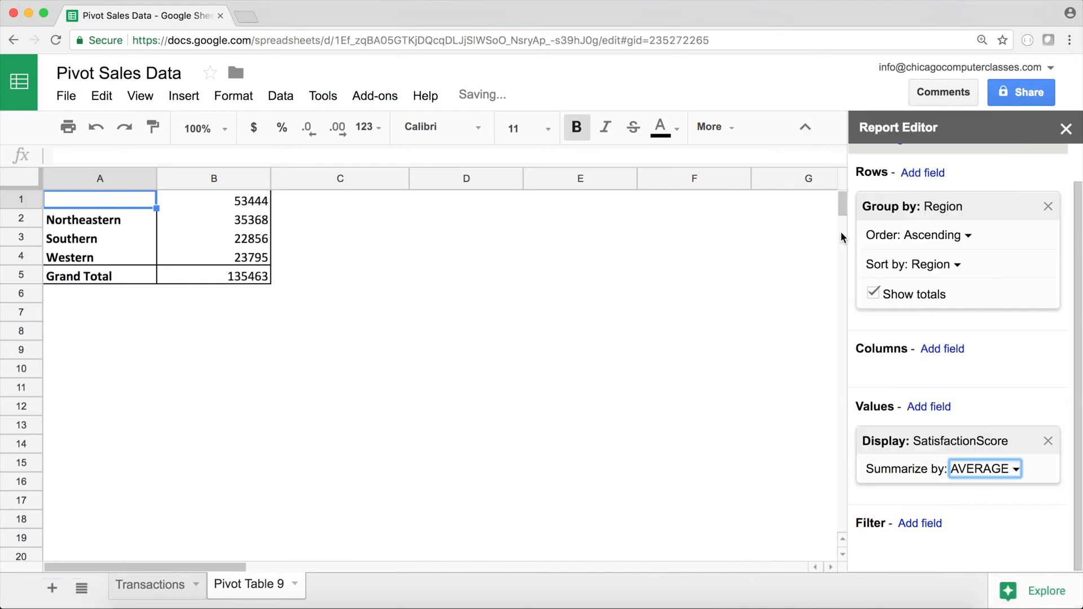
{"action": "left_click_drag", "start_coordinate": [229, 204], "coordinate": [249, 278]}
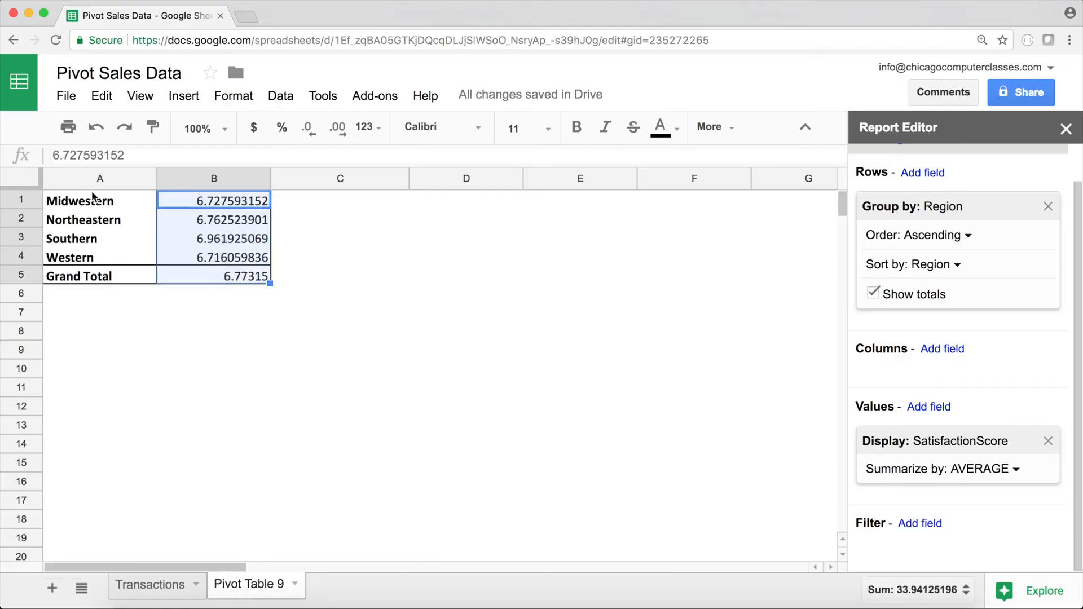
Try summarizing SatisfactionScore by STDEV and set it back to AVERAGE.
{"action": "left_click", "coordinate": [1009, 471]}
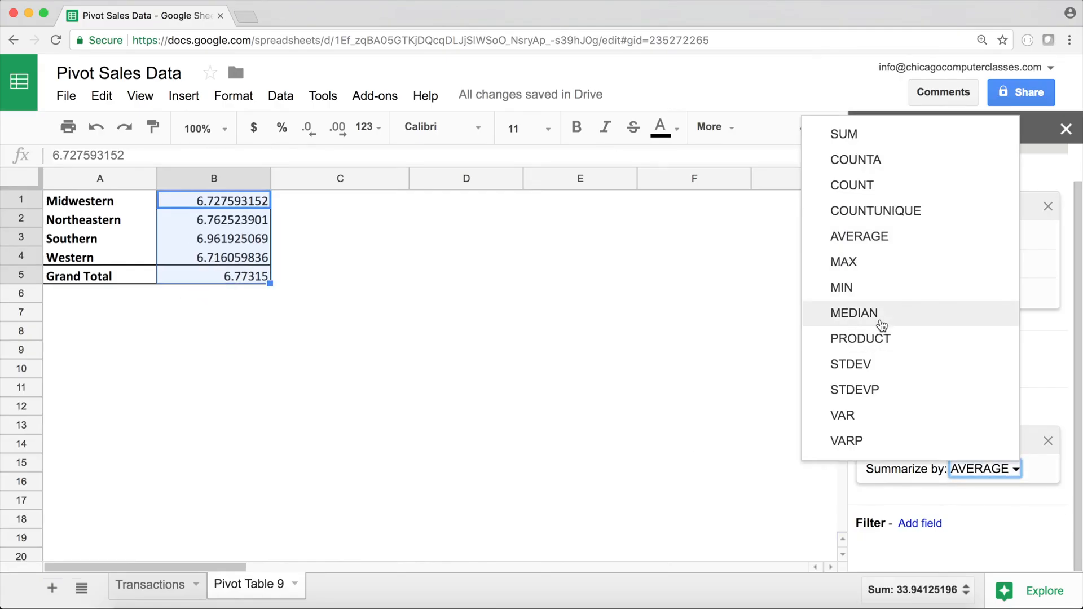
{"action": "left_click", "coordinate": [873, 364]}
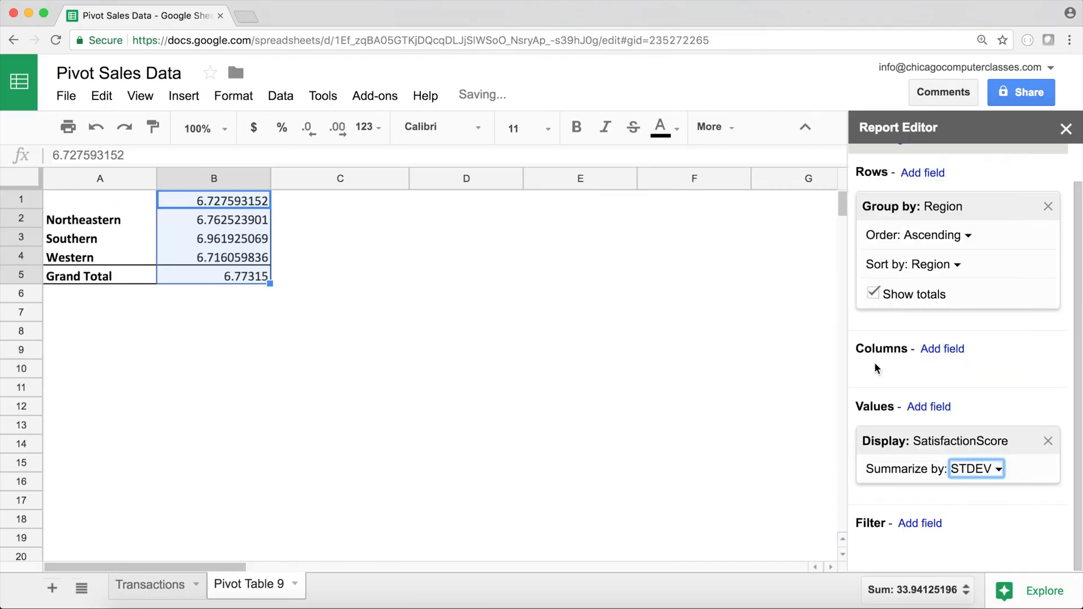
{"action": "left_click", "coordinate": [989, 473]}
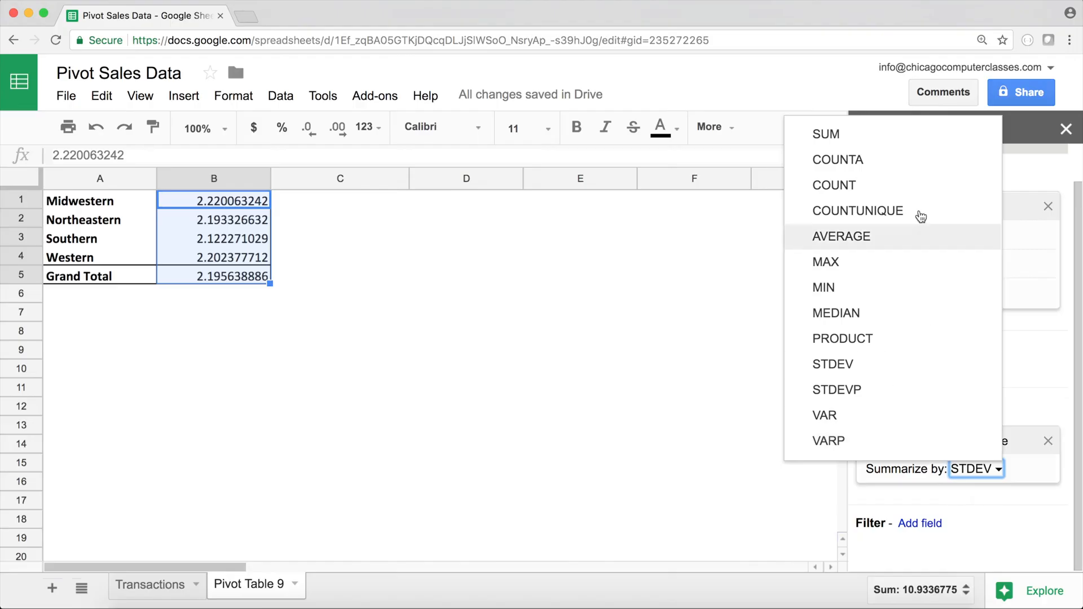
{"action": "left_click", "coordinate": [867, 240]}
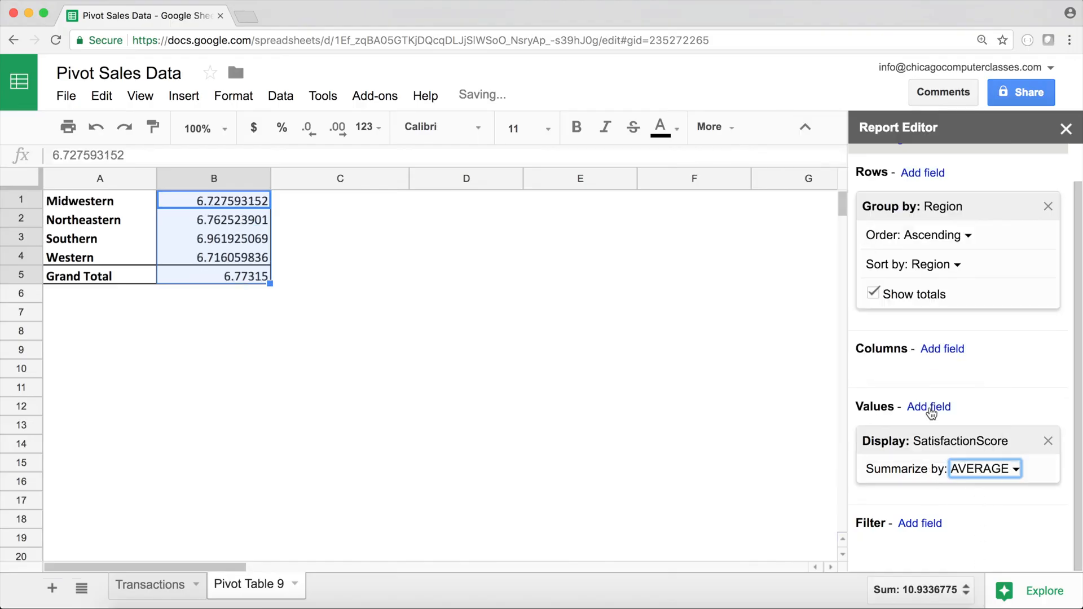
Add a calculated field to the pivot table values and name it Average Deviation.
{"action": "left_click", "coordinate": [929, 408]}
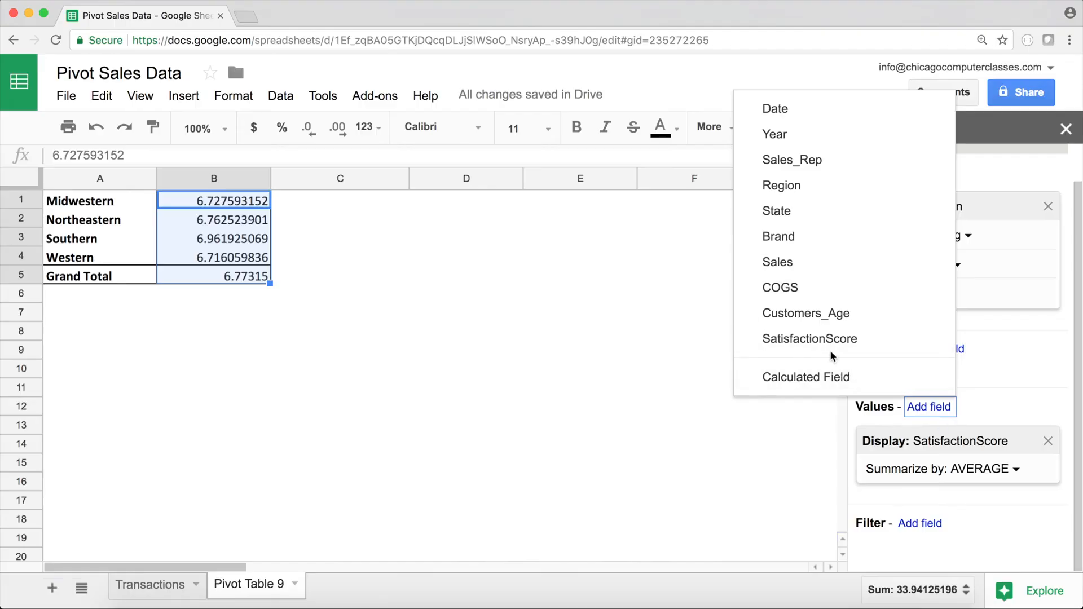
{"action": "left_click", "coordinate": [809, 377]}
{"action": "scroll", "coordinate": [979, 442], "scroll_direction": "down", "scroll_amount": 1}
{"action": "left_click_drag", "start_coordinate": [966, 394], "coordinate": [827, 388]}
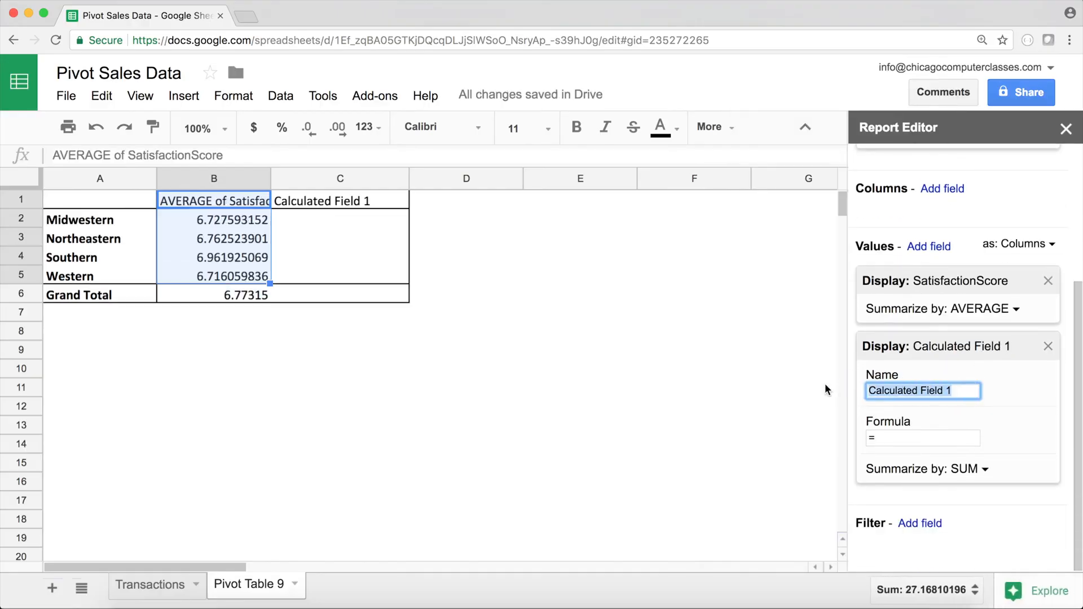
{"action": "type", "text": "Av"}
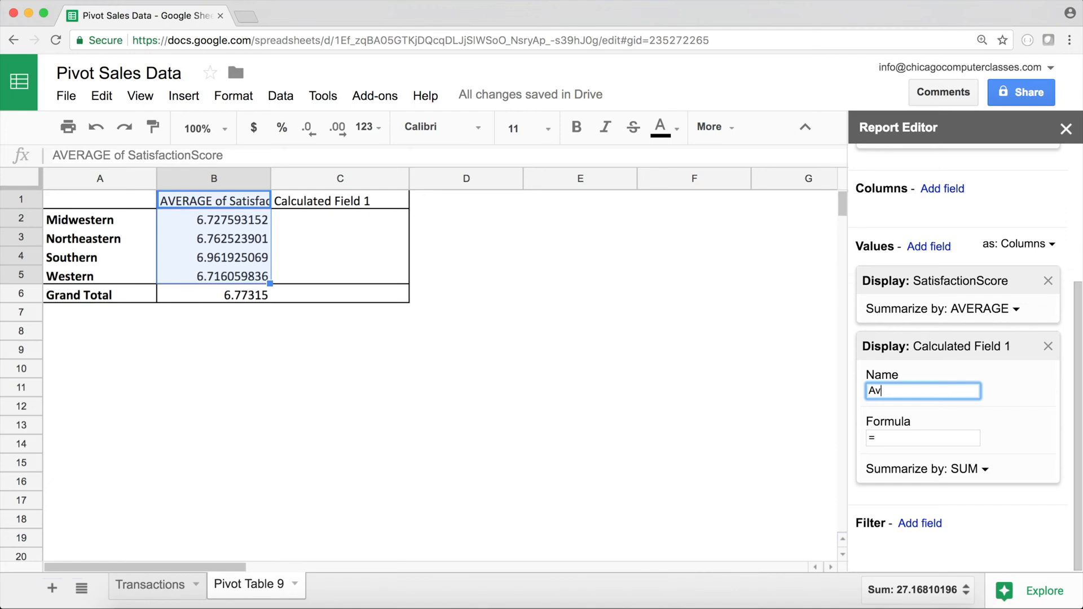
{"action": "type", "text": "erage Deviation"}
Set the Average Deviation calculated field to summarize by Custom.
{"action": "left_click", "coordinate": [915, 435]}
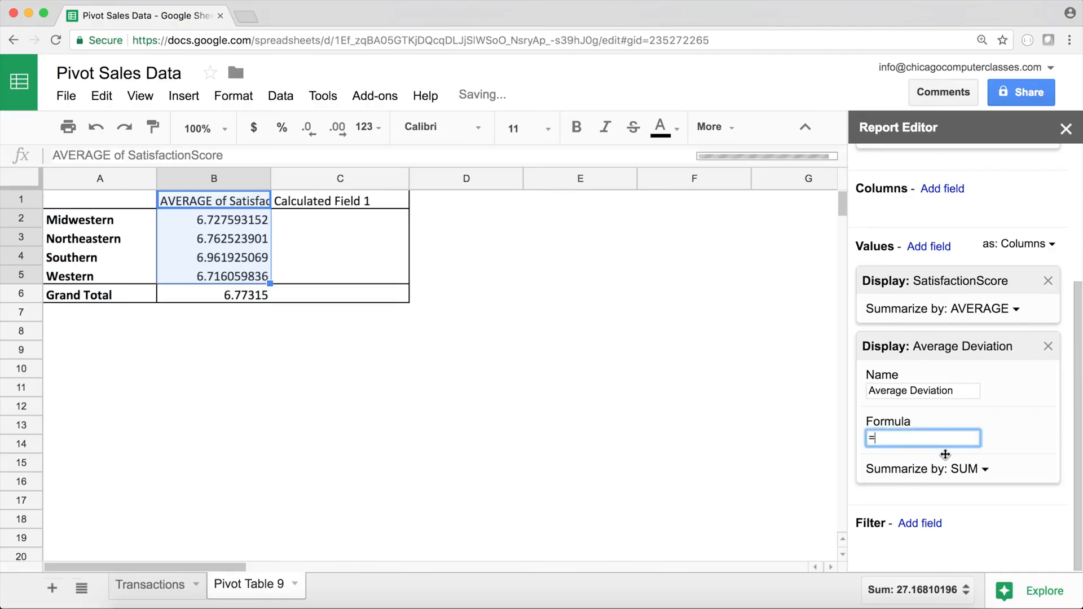
{"action": "left_click", "coordinate": [966, 470]}
{"action": "left_click", "coordinate": [933, 518]}
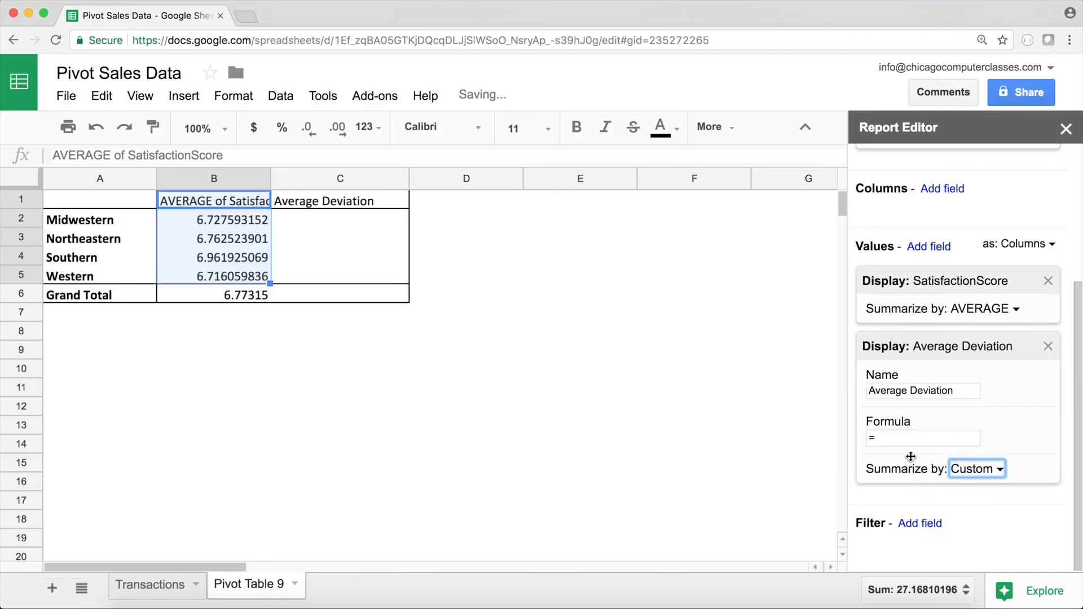
Enter the Average Deviation formula =AVEDEV(SatisfactionScore) and check the results in C2:C6.
{"action": "left_click", "coordinate": [905, 439]}
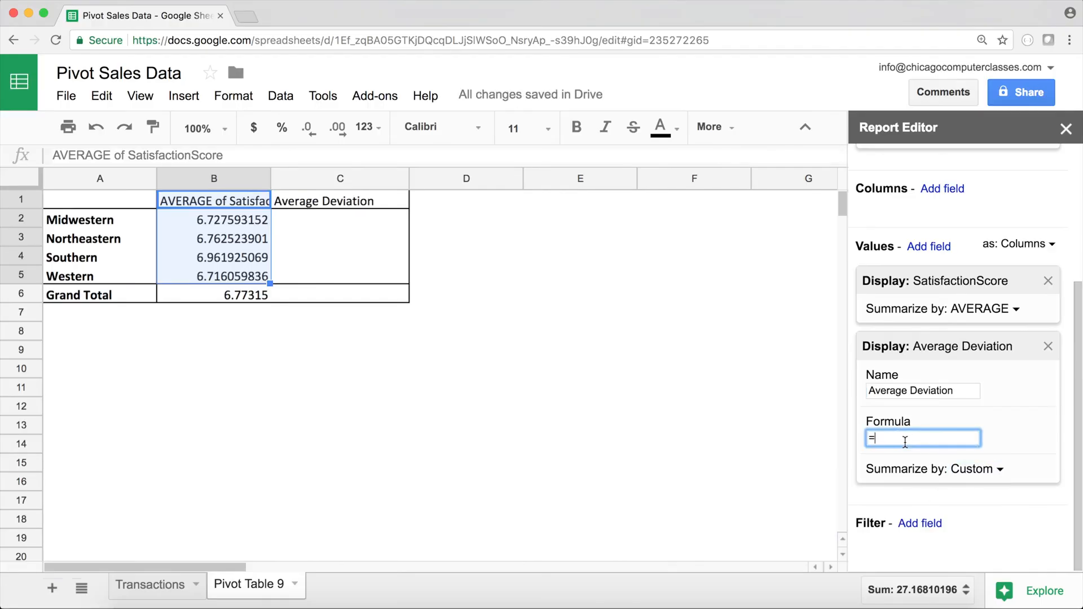
{"action": "type", "text": "AVEDEV("}
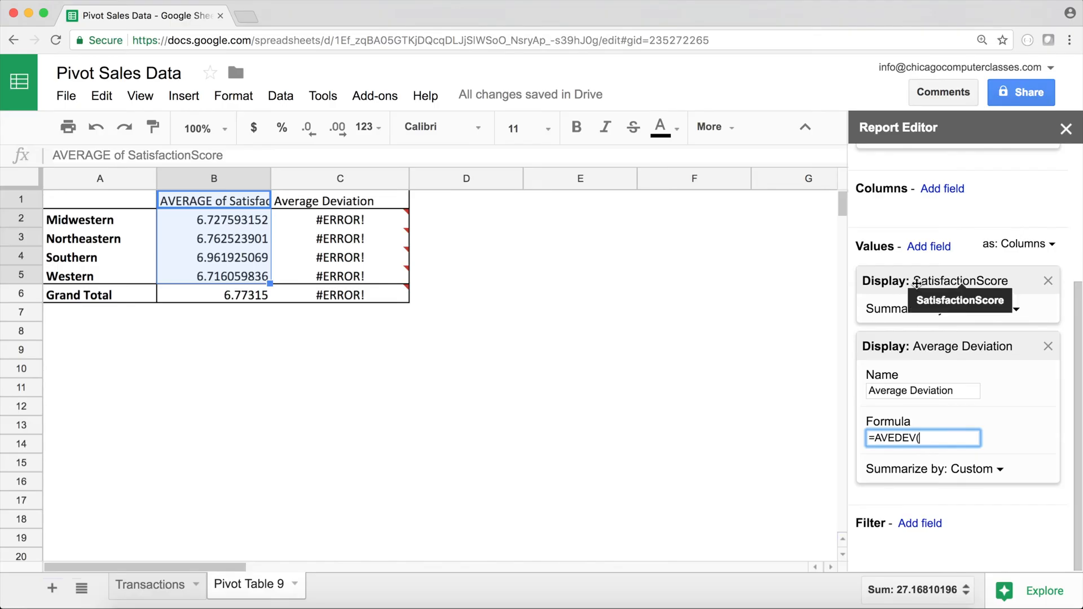
{"action": "type", "text": "S"}
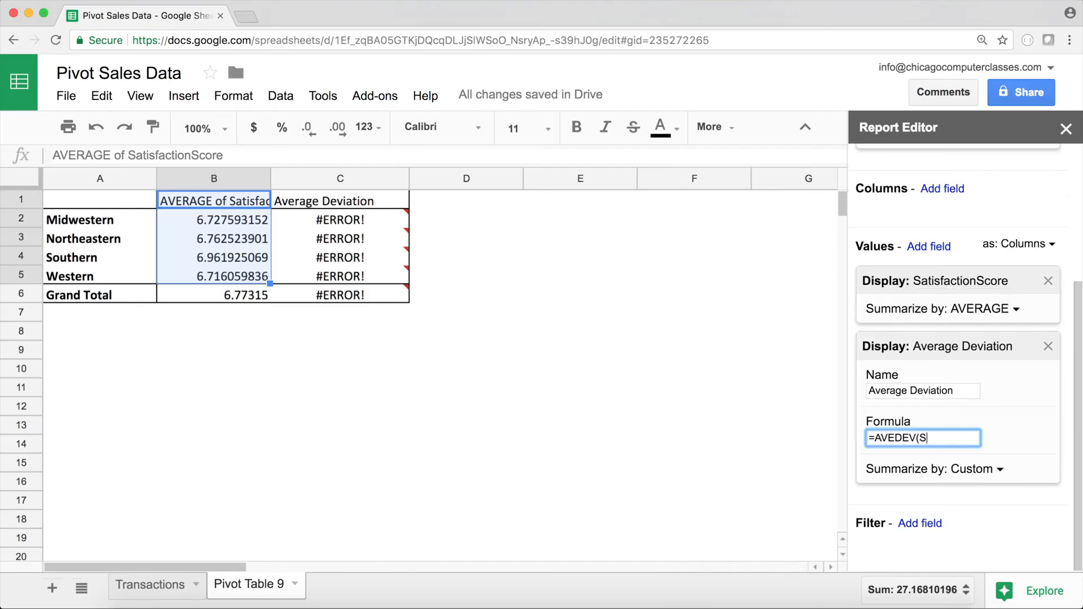
{"action": "type", "text": "atisfactionScore"}
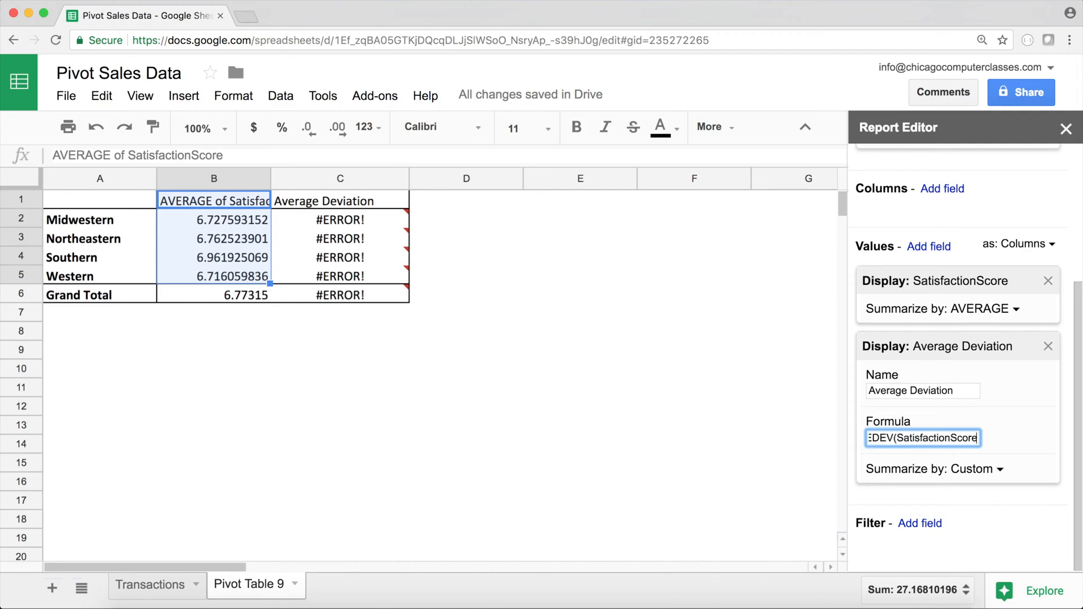
{"action": "type", "text": ")"}
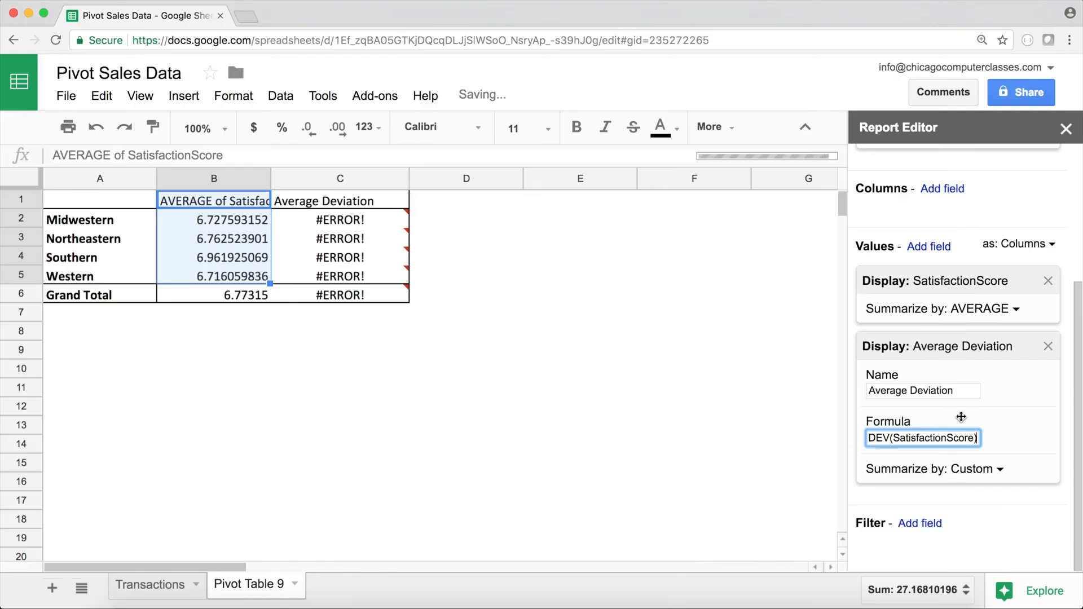
{"action": "left_click_drag", "start_coordinate": [367, 221], "coordinate": [368, 291]}
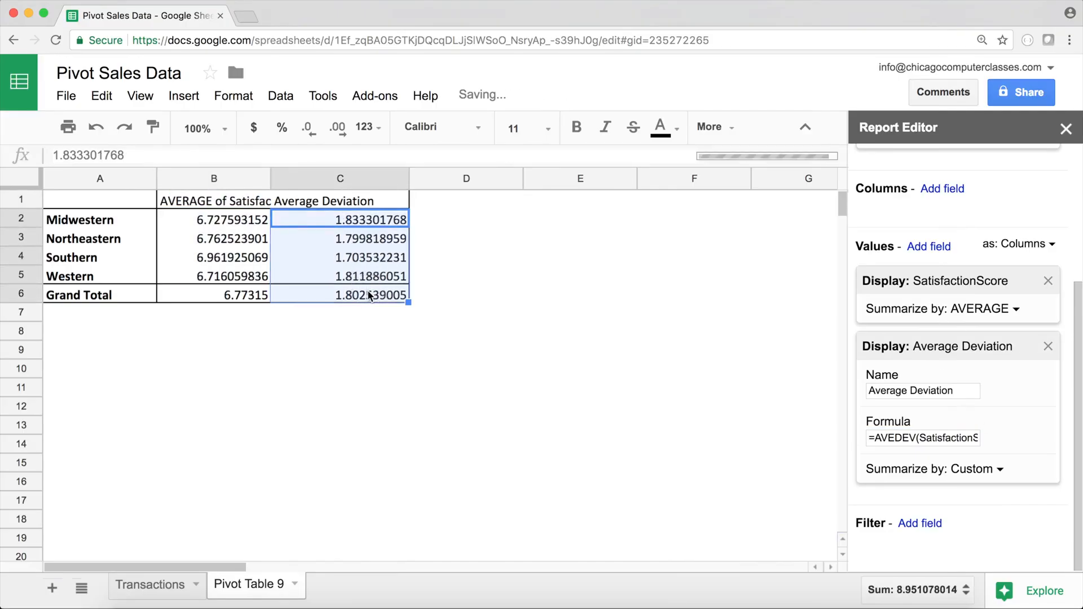
Review the Average Deviation formula and the summarize options available for SatisfactionScore.
{"action": "left_click", "coordinate": [901, 439]}
{"action": "left_click_drag", "start_coordinate": [901, 439], "coordinate": [999, 436]}
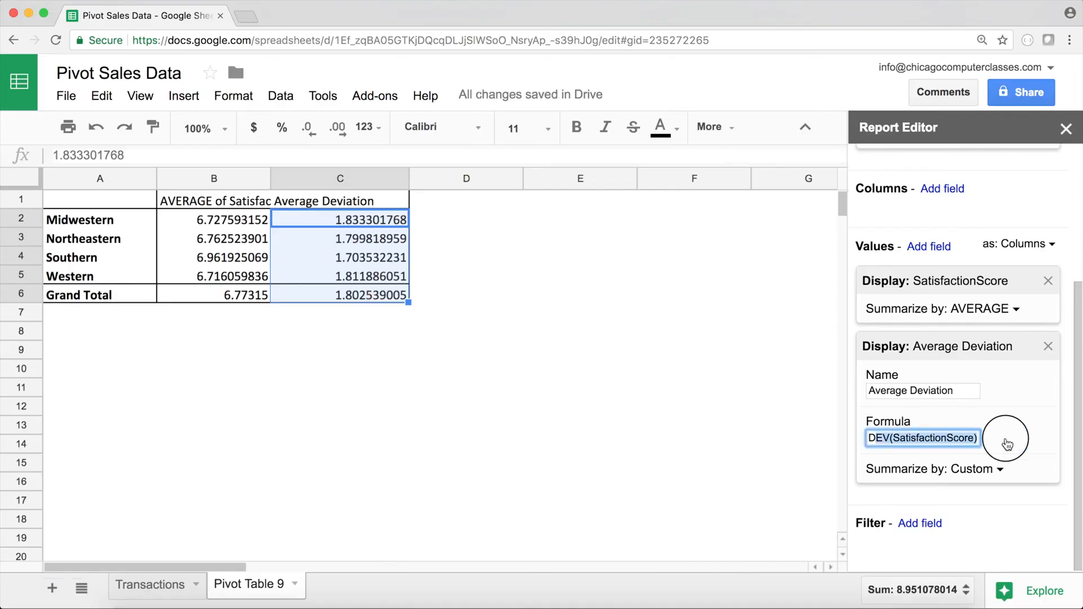
{"action": "left_click", "coordinate": [962, 438]}
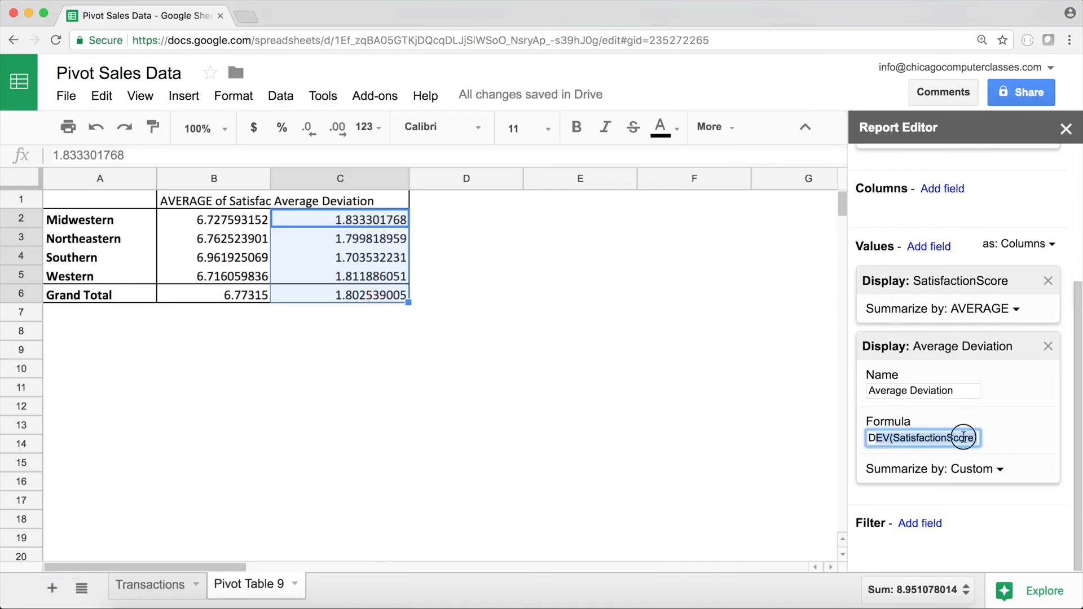
{"action": "left_click", "coordinate": [981, 310]}
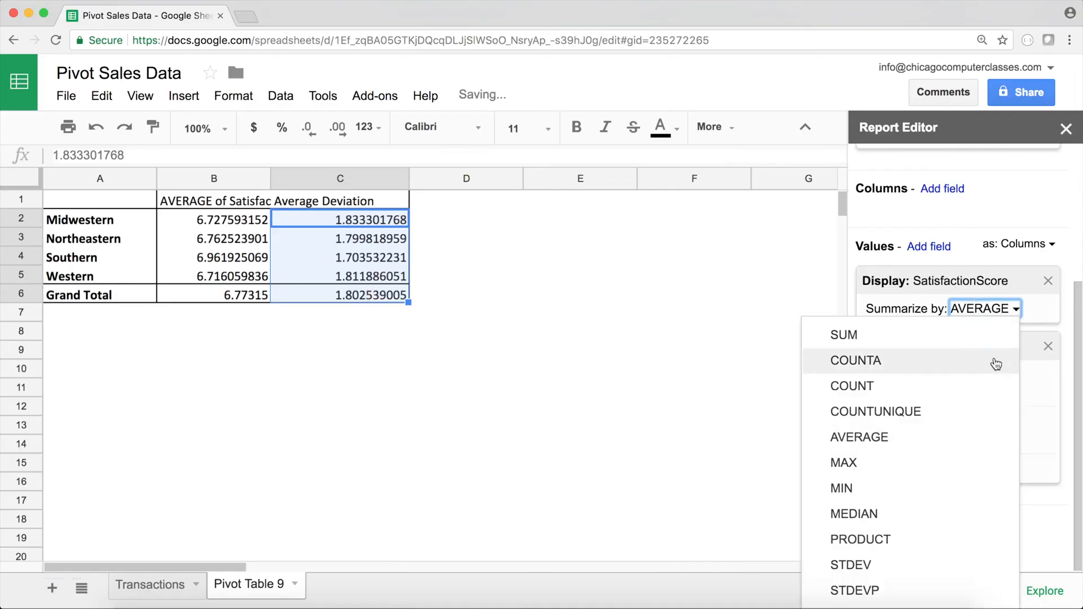
{"action": "left_click", "coordinate": [1005, 311]}
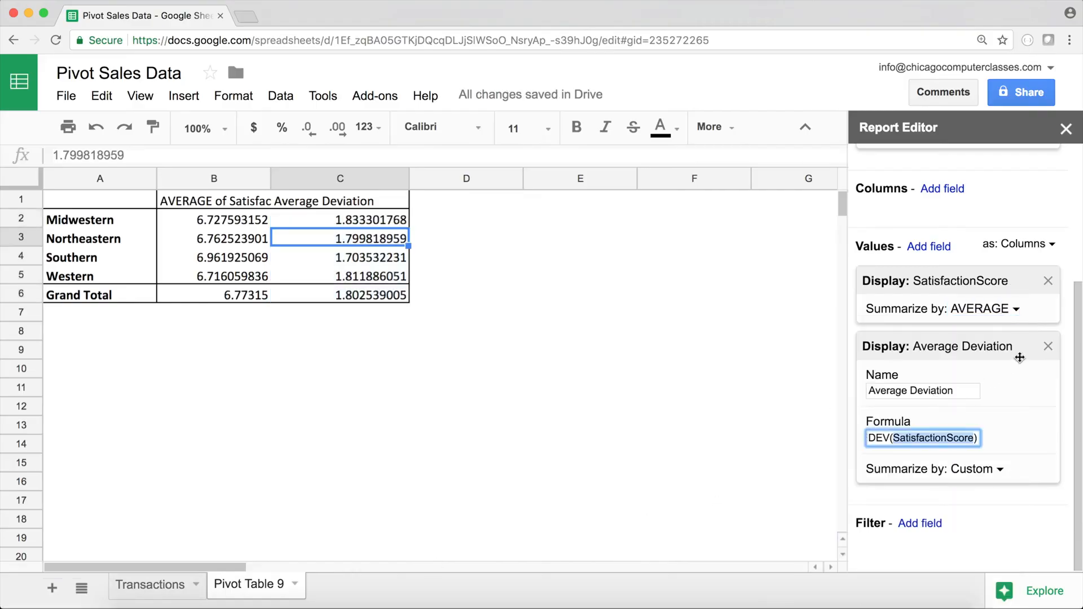
Remove the Average Deviation calculated field from the pivot table values and summarize SatisfactionScore by SUM.
{"action": "left_click", "coordinate": [1048, 348]}
{"action": "left_click", "coordinate": [1001, 469]}
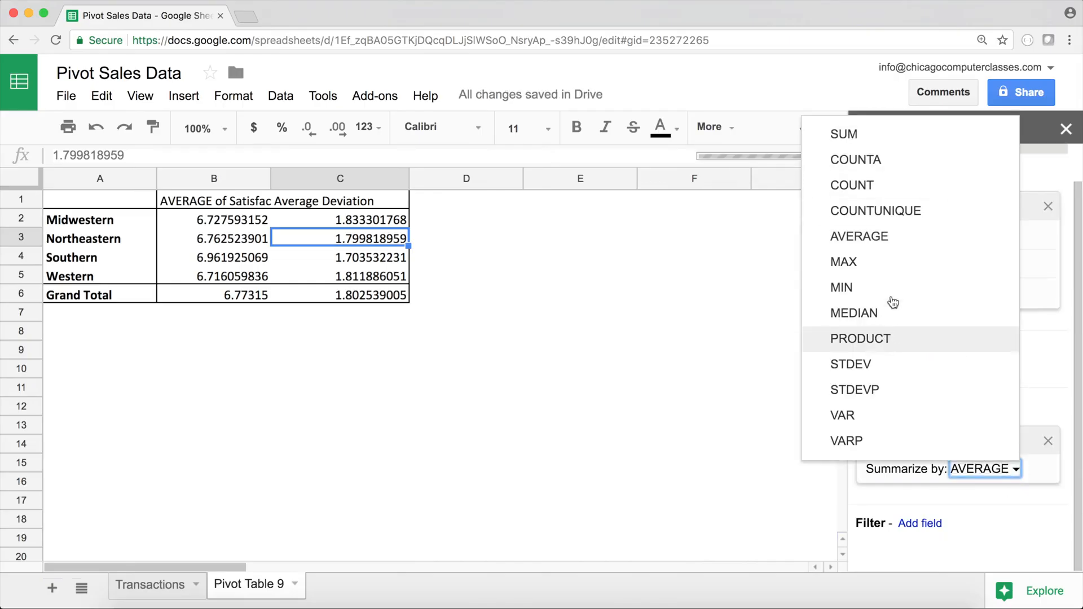
{"action": "left_click", "coordinate": [883, 137]}
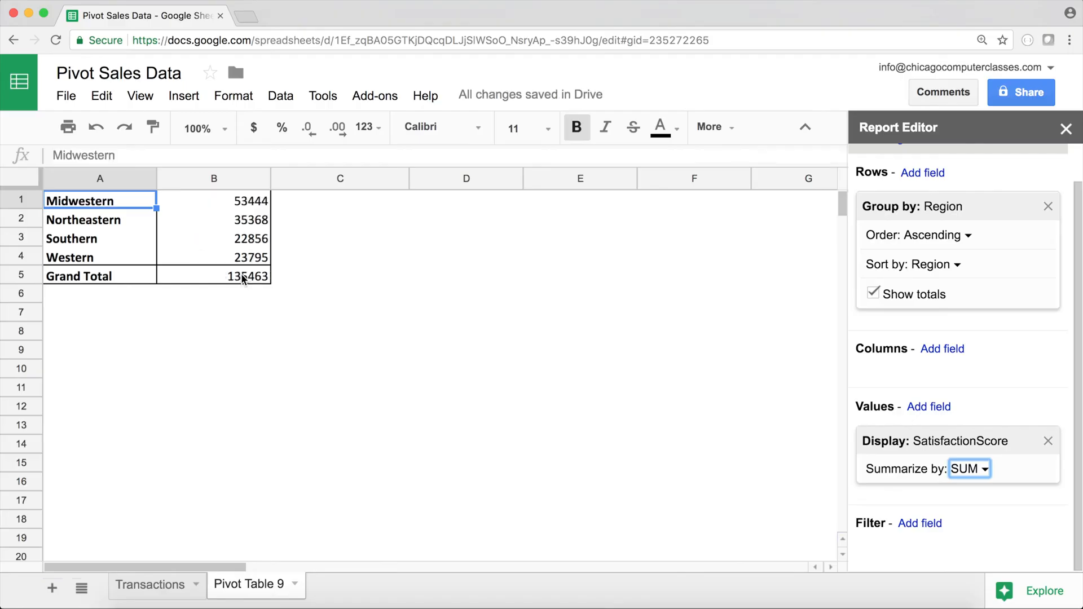
{"action": "left_click", "coordinate": [217, 177]}
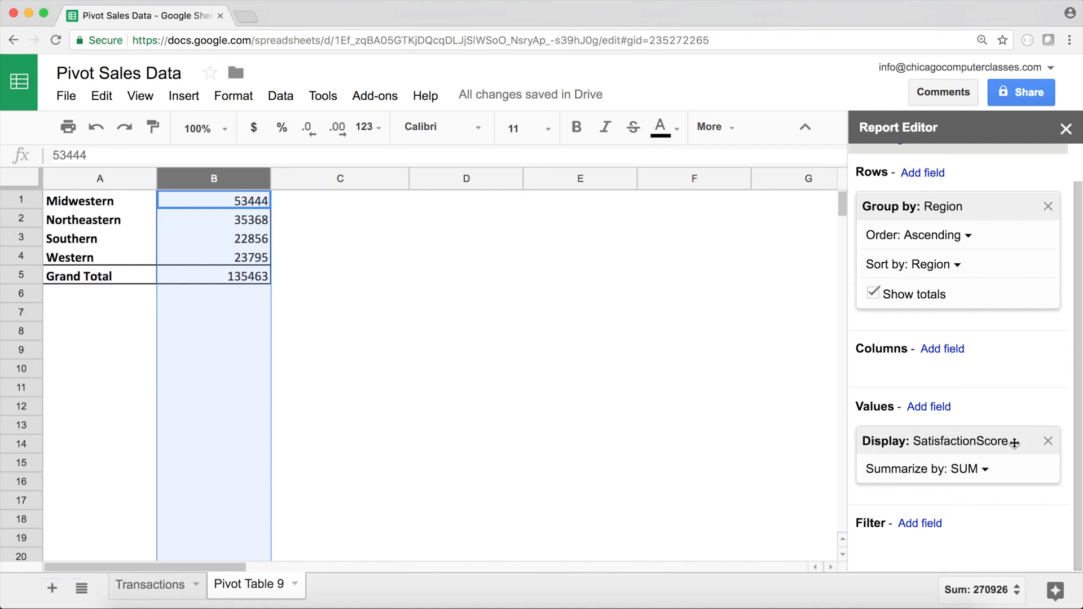
Replace SatisfactionScore with the Sales field in the pivot table values, summarized by SUM.
{"action": "left_click", "coordinate": [1048, 441]}
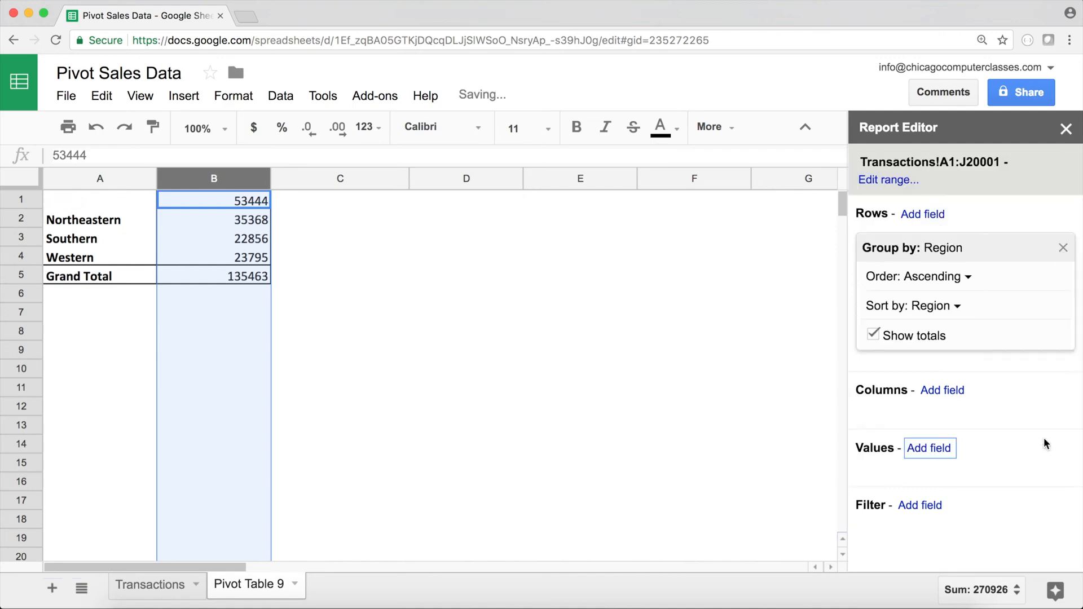
{"action": "left_click", "coordinate": [927, 458]}
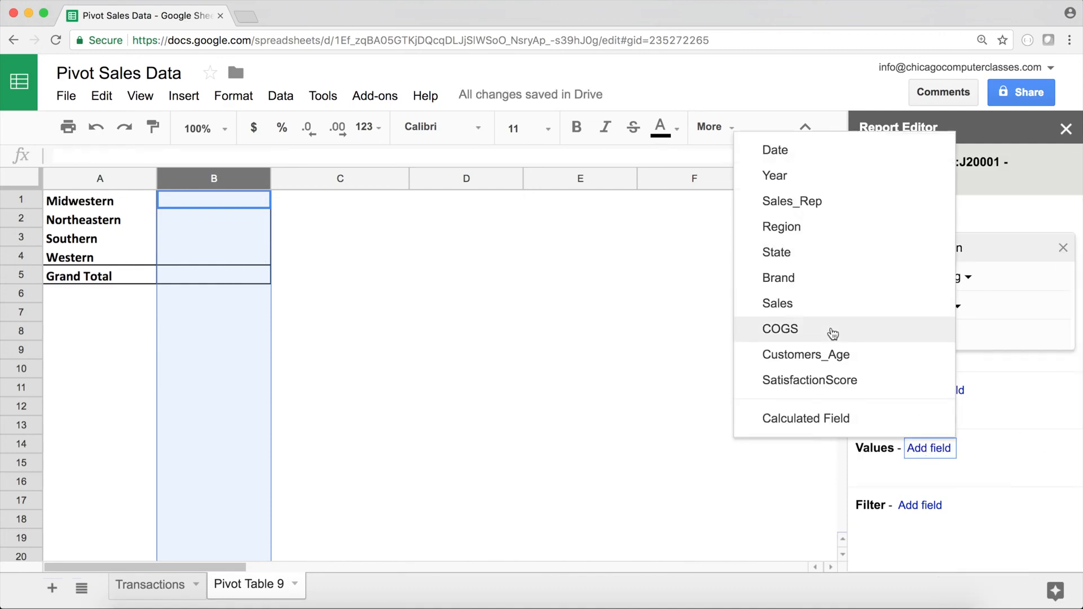
{"action": "left_click", "coordinate": [813, 302]}
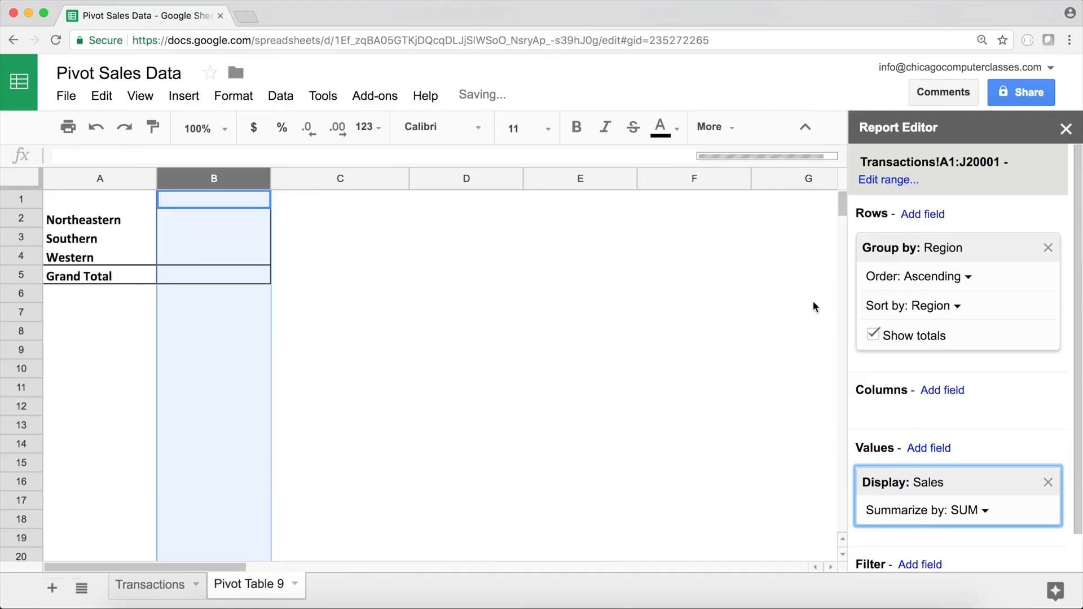
{"action": "left_click", "coordinate": [303, 251]}
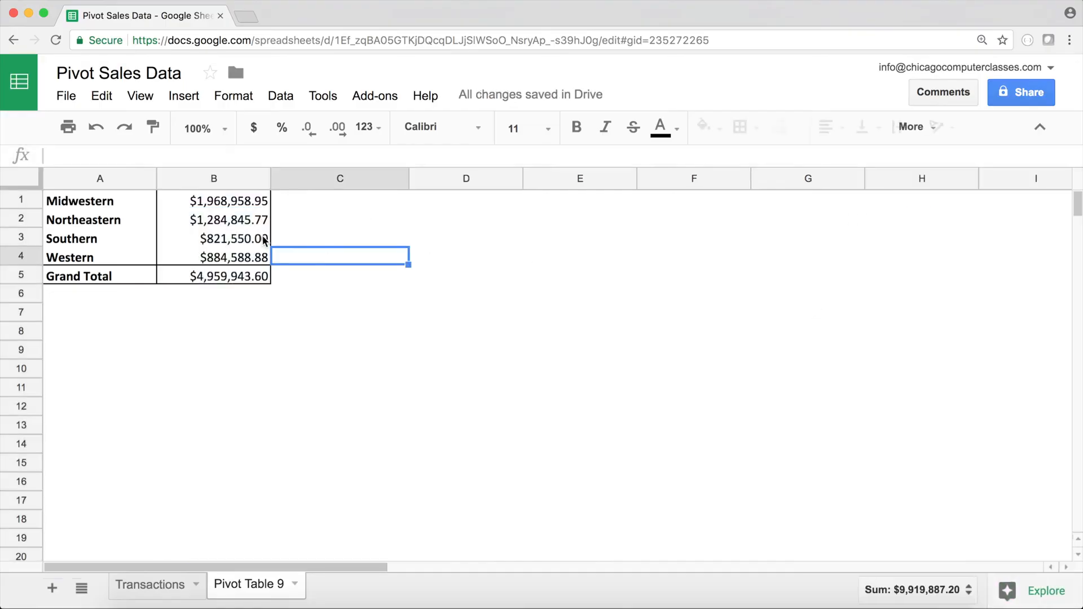
Examine the sales sum of each region in B1:B4 against the Grand Total in B5.
{"action": "left_click", "coordinate": [95, 205]}
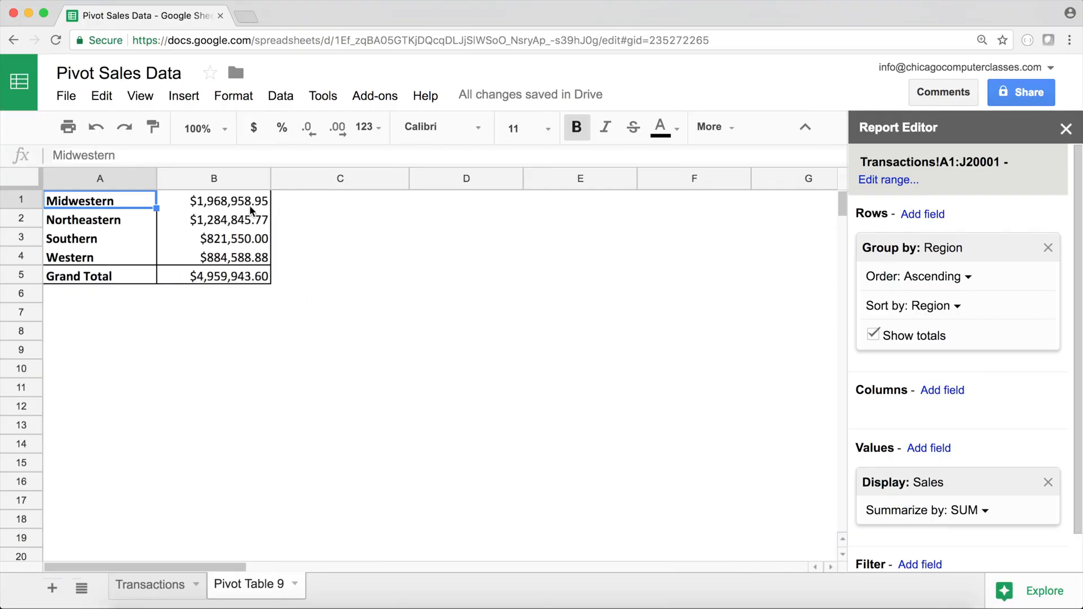
{"action": "left_click", "coordinate": [211, 206]}
{"action": "left_click", "coordinate": [213, 219]}
{"action": "left_click", "coordinate": [215, 236]}
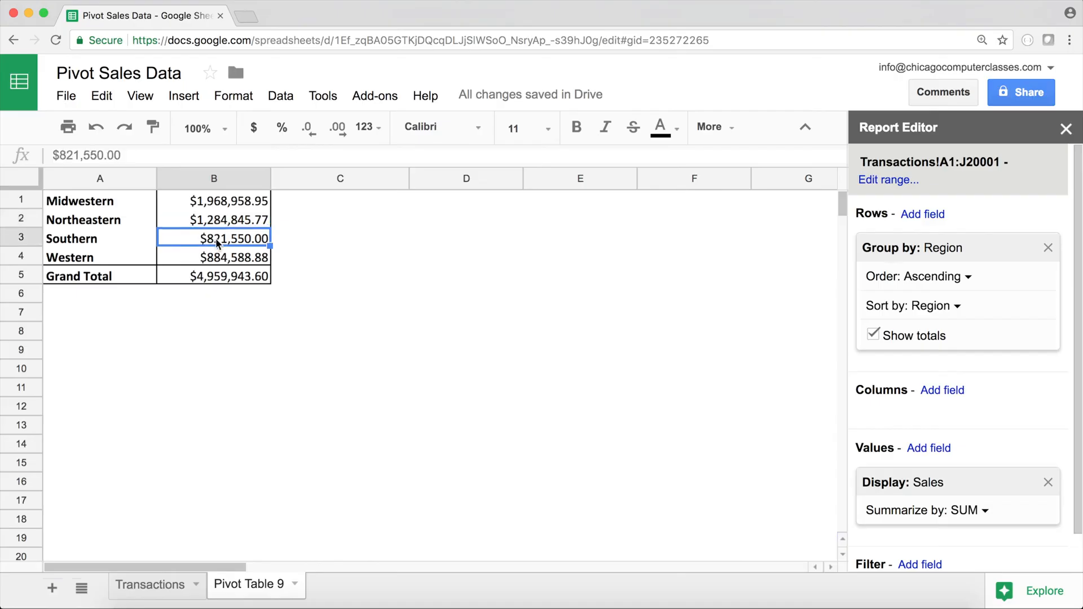
{"action": "left_click", "coordinate": [217, 258]}
{"action": "left_click", "coordinate": [222, 275]}
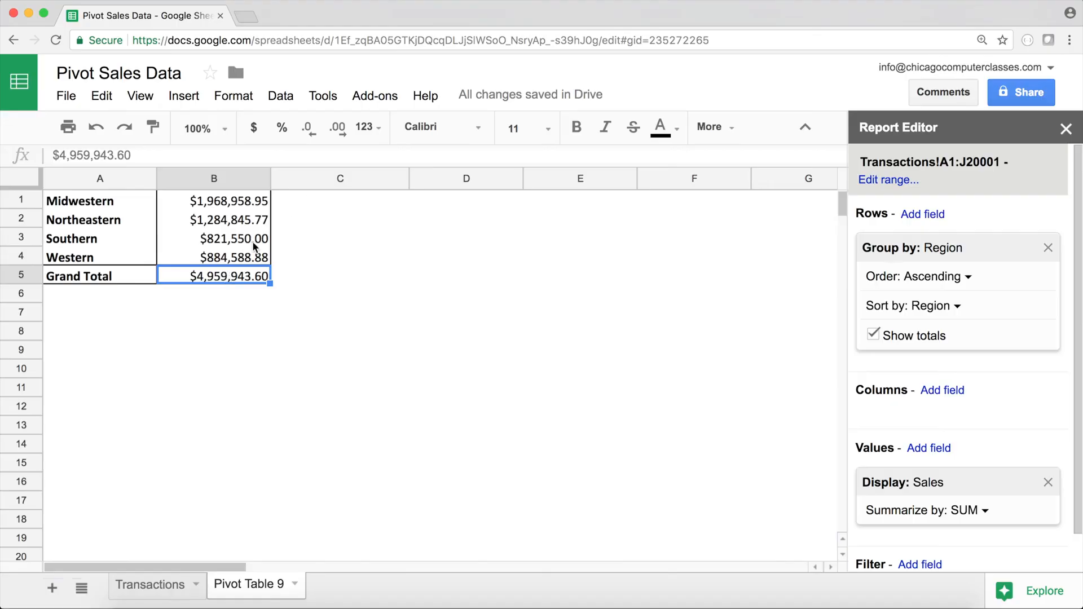
{"action": "left_click", "coordinate": [224, 200]}
{"action": "left_click", "coordinate": [222, 279]}
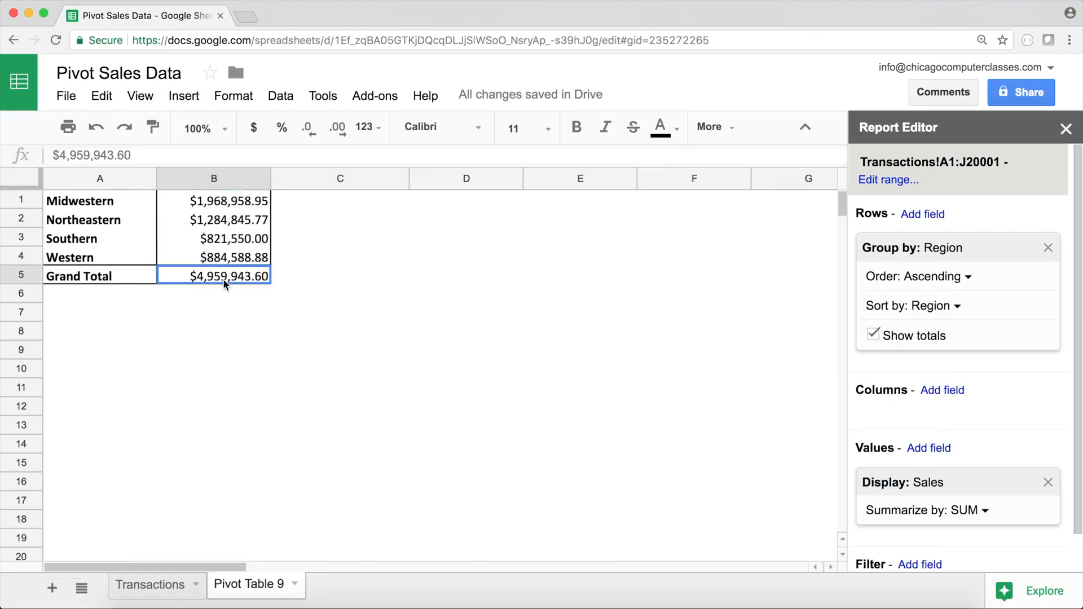
{"action": "left_click", "coordinate": [217, 220]}
Enter =B1/$B$5 in C1 to calculate the Midwestern share of the grand total.
{"action": "left_click", "coordinate": [316, 202]}
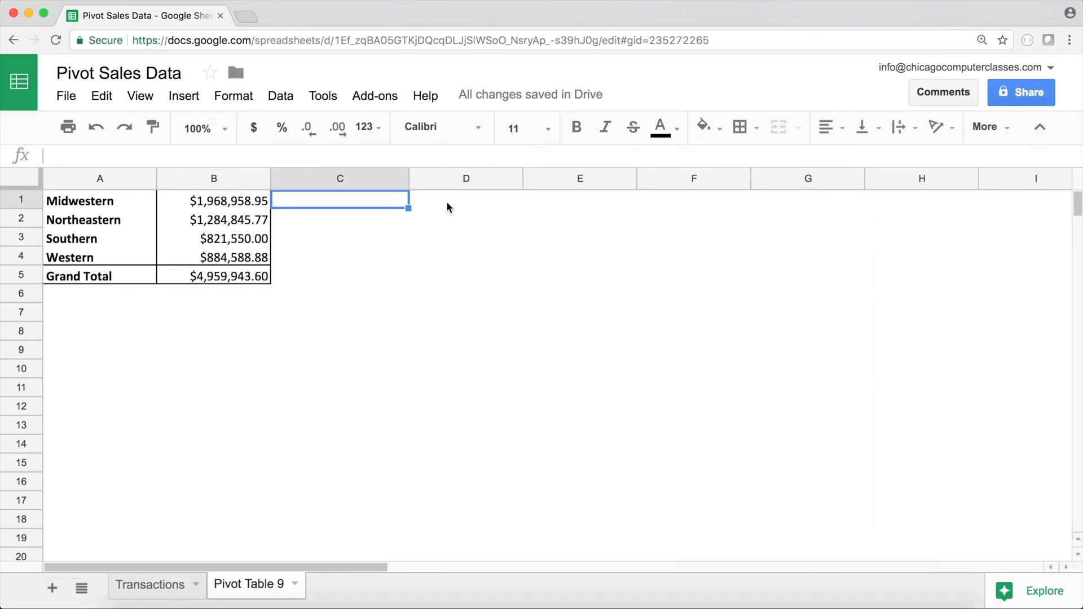
{"action": "type", "text": "="}
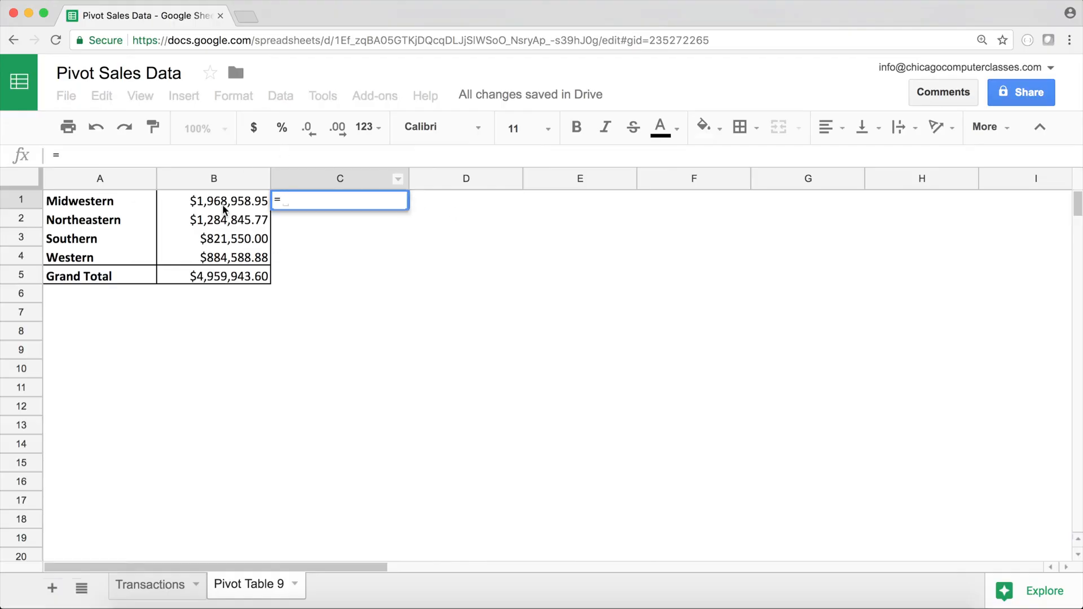
{"action": "left_click", "coordinate": [223, 207]}
{"action": "type", "text": "/"}
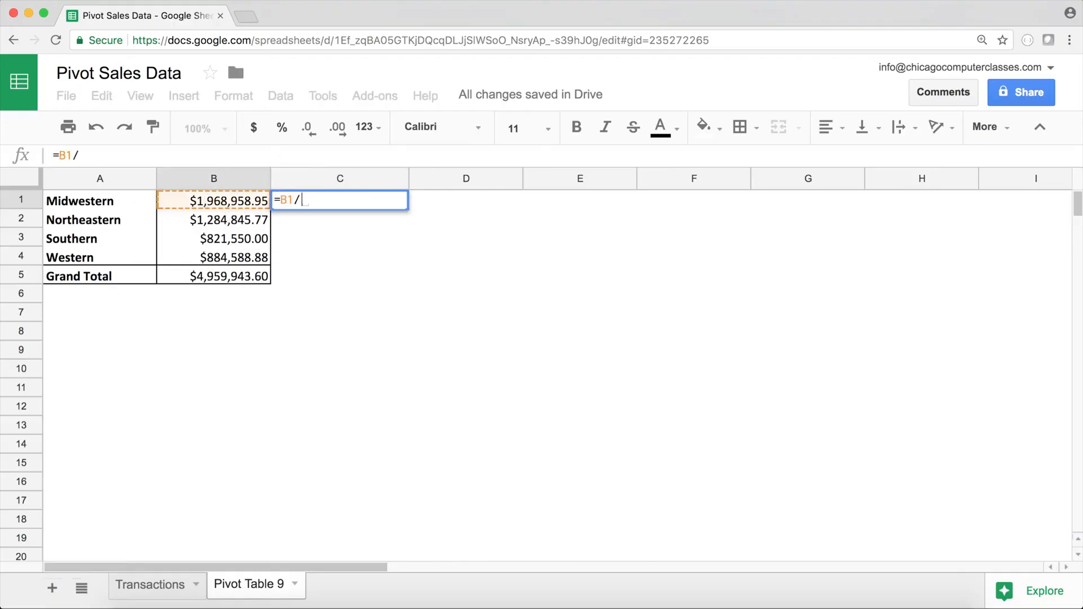
{"action": "left_click", "coordinate": [223, 278]}
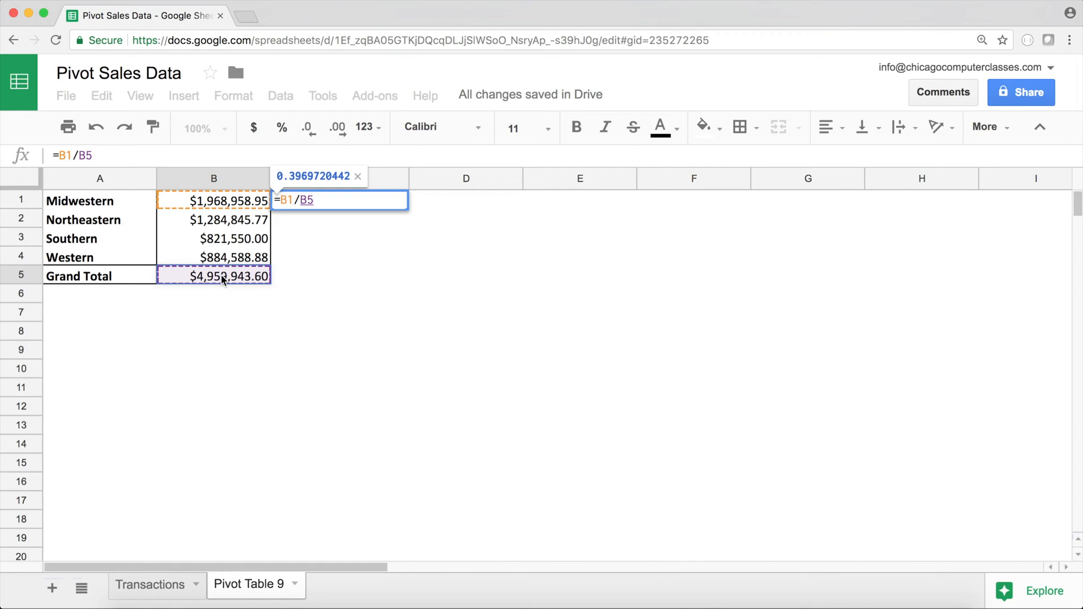
{"action": "key", "text": "F4"}
{"action": "key", "text": "Return"}
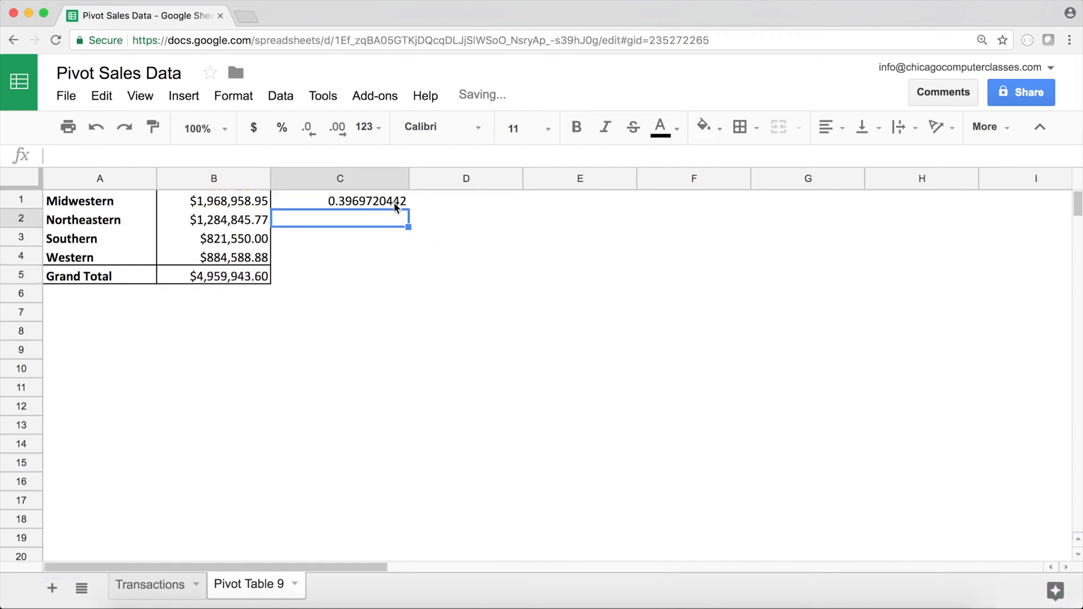
Fill the share formula from C1 down to C5 and format the range as percent.
{"action": "left_click", "coordinate": [396, 206]}
{"action": "left_click_drag", "start_coordinate": [408, 207], "coordinate": [398, 282]}
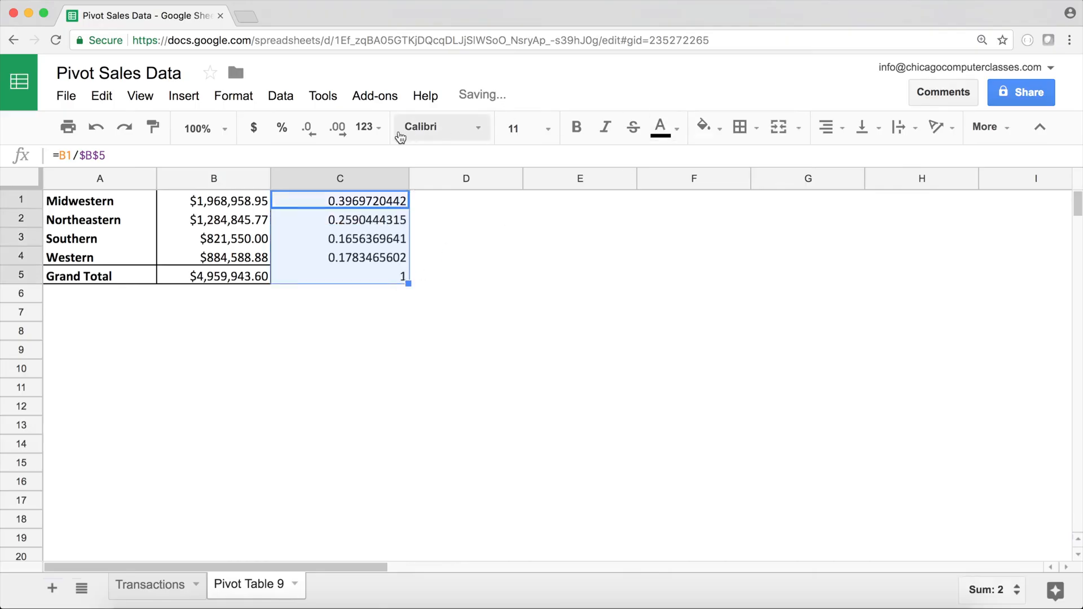
{"action": "left_click", "coordinate": [297, 135]}
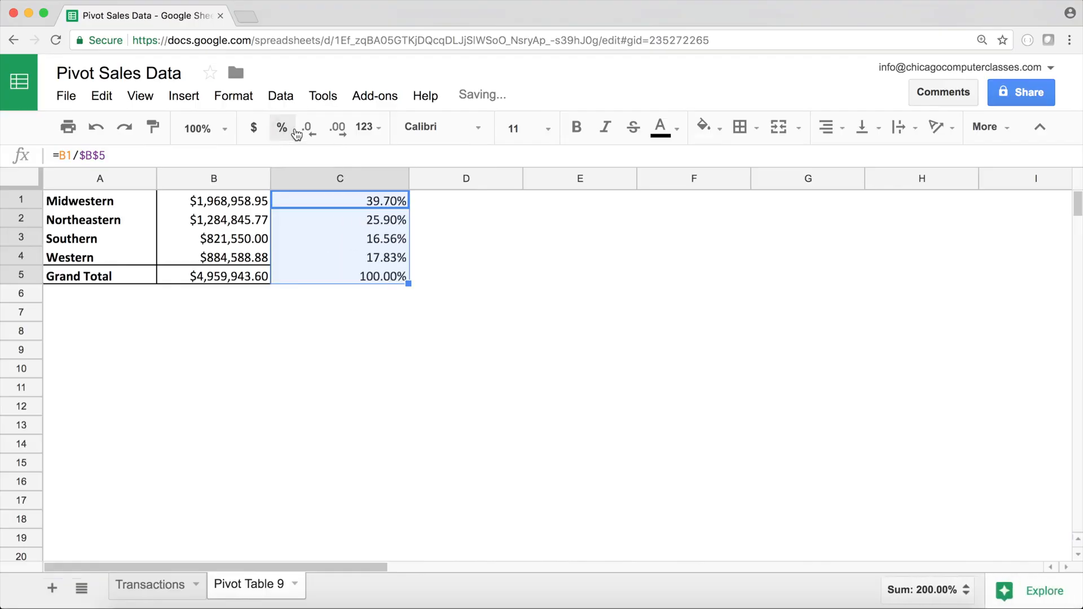
Undo the percent format, the fill and the share formula in column C.
{"action": "key", "text": "ctrl+z"}
{"action": "key", "text": "ctrl+z"}
{"action": "key", "text": "ctrl+z"}
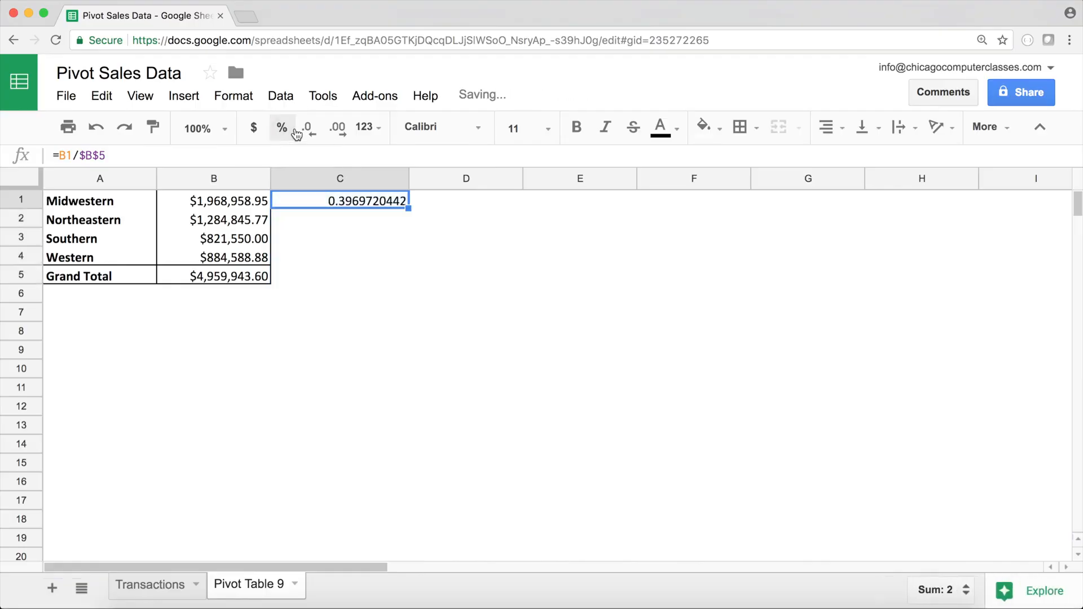
{"action": "left_click", "coordinate": [254, 203]}
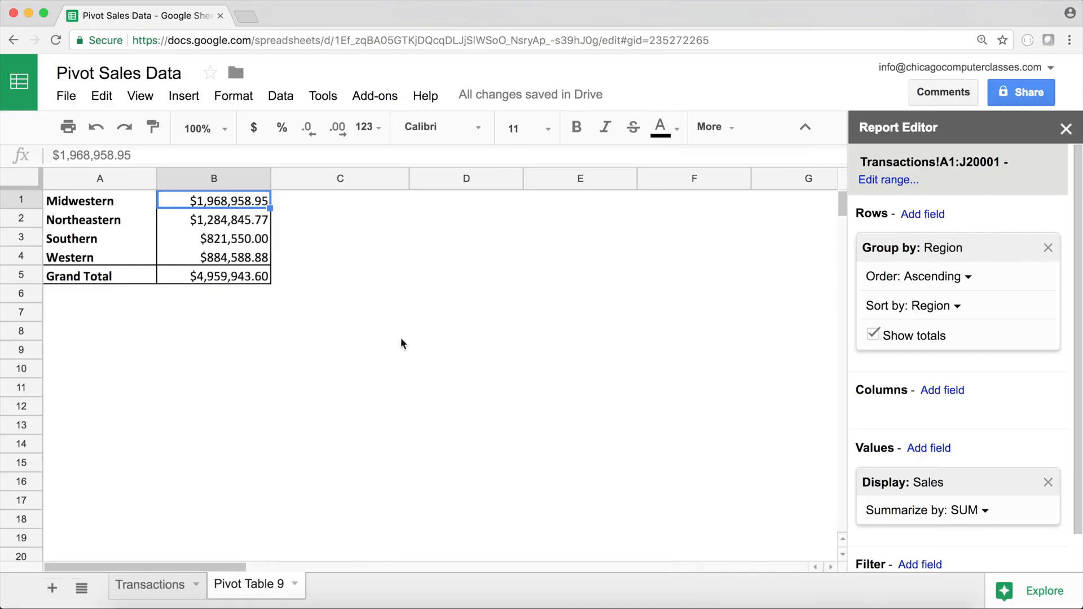
Compare the pivot table's Grand Total in B5 with the Sales column on the Transactions sheet.
{"action": "left_click", "coordinate": [164, 586]}
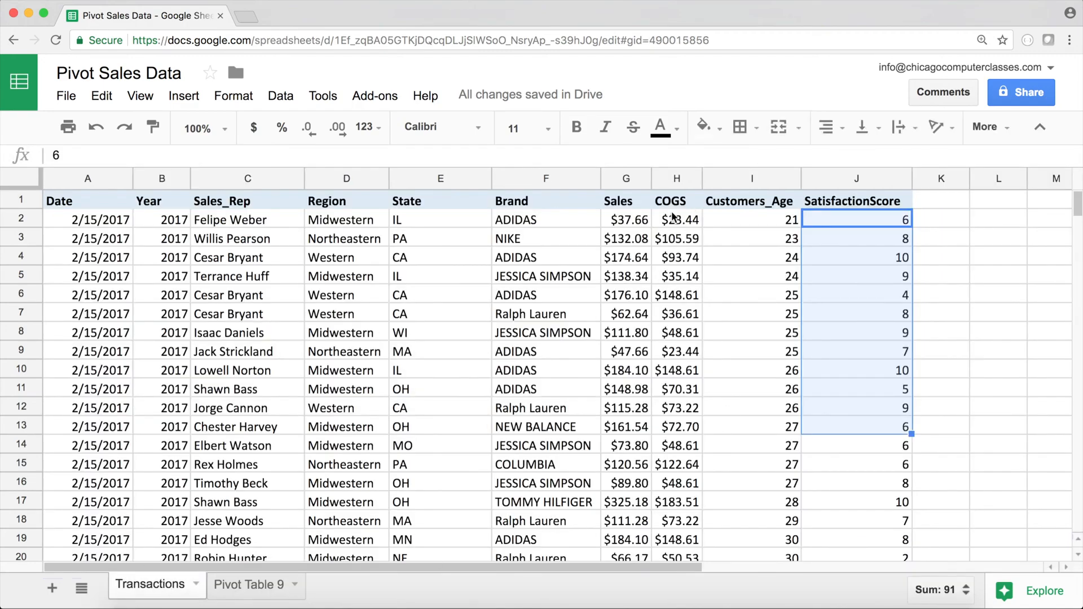
{"action": "left_click", "coordinate": [253, 586]}
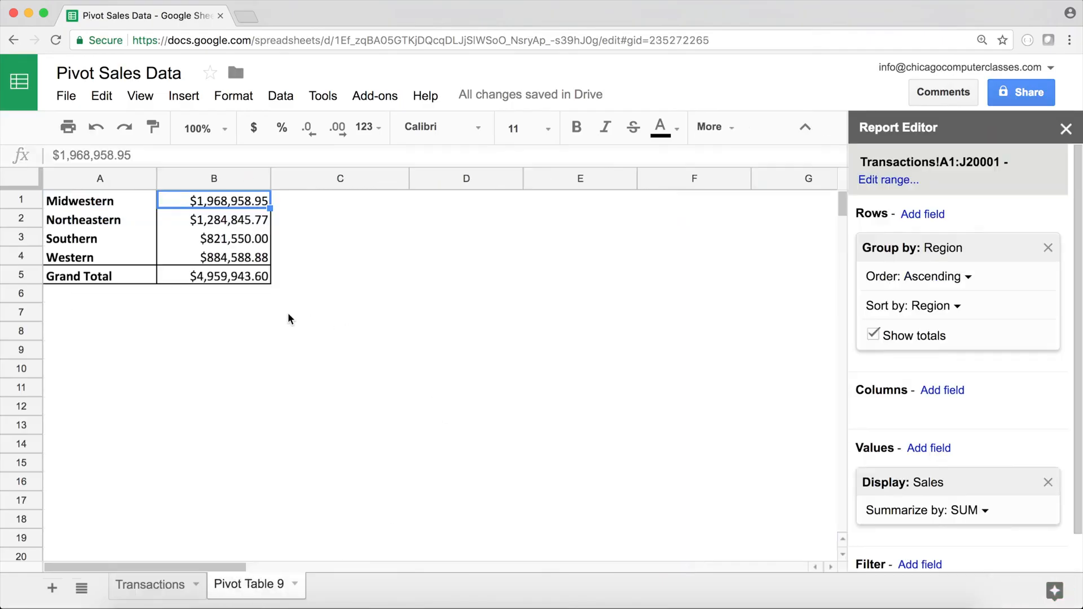
{"action": "left_click", "coordinate": [319, 330]}
{"action": "left_click", "coordinate": [217, 277]}
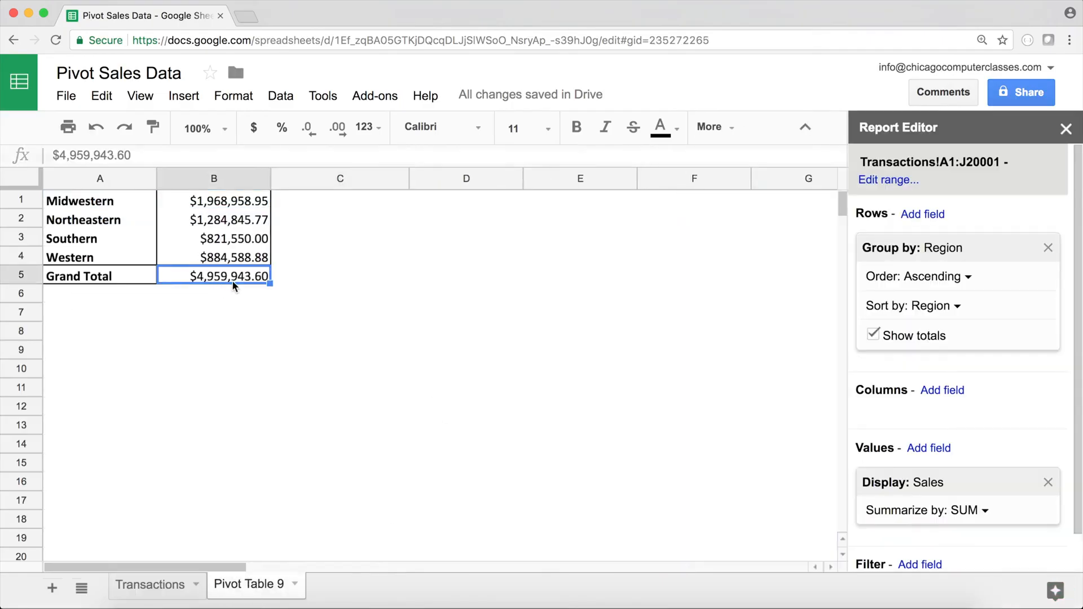
{"action": "left_click", "coordinate": [163, 584]}
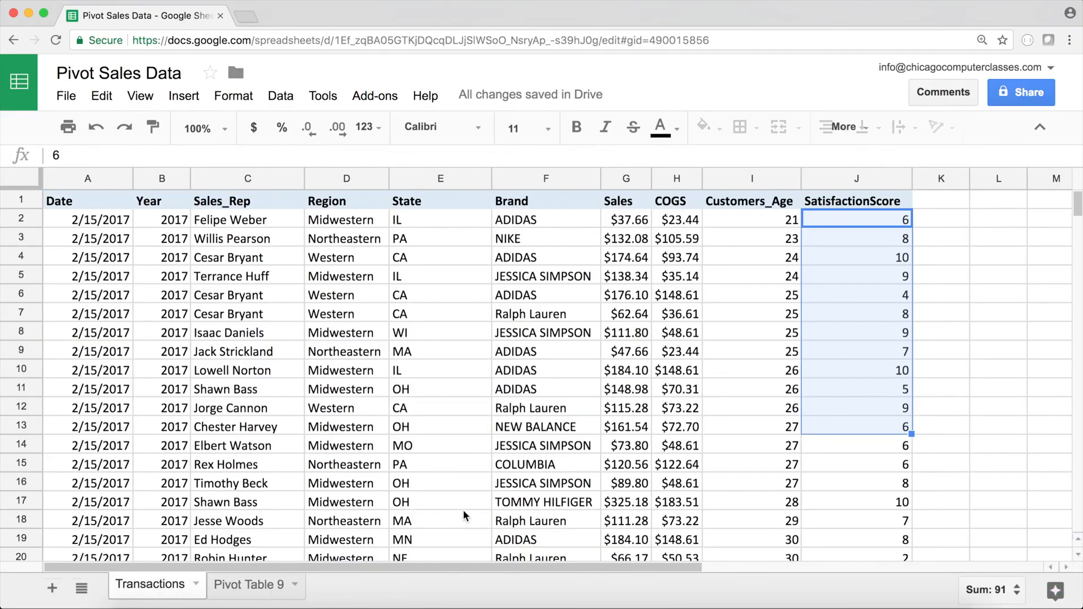
{"action": "left_click", "coordinate": [730, 218]}
{"action": "left_click_drag", "start_coordinate": [625, 221], "coordinate": [636, 406]}
{"action": "left_click", "coordinate": [634, 376]}
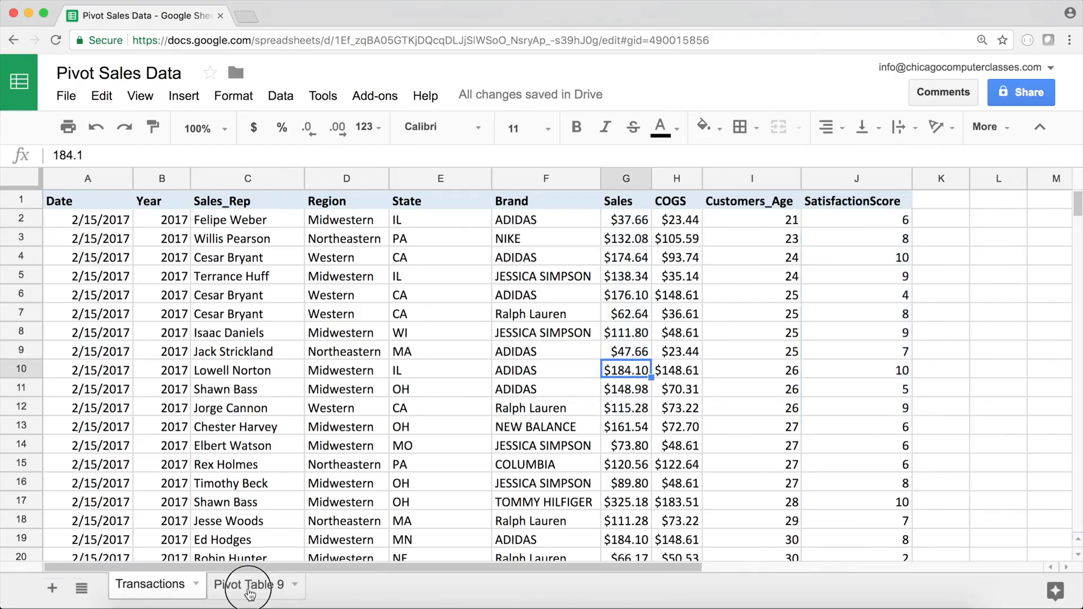
Enter =SUM(Transactions!G2:G20001) in cell B10 of Pivot Table 9 to total all sales.
{"action": "left_click", "coordinate": [249, 584]}
{"action": "left_click", "coordinate": [204, 371]}
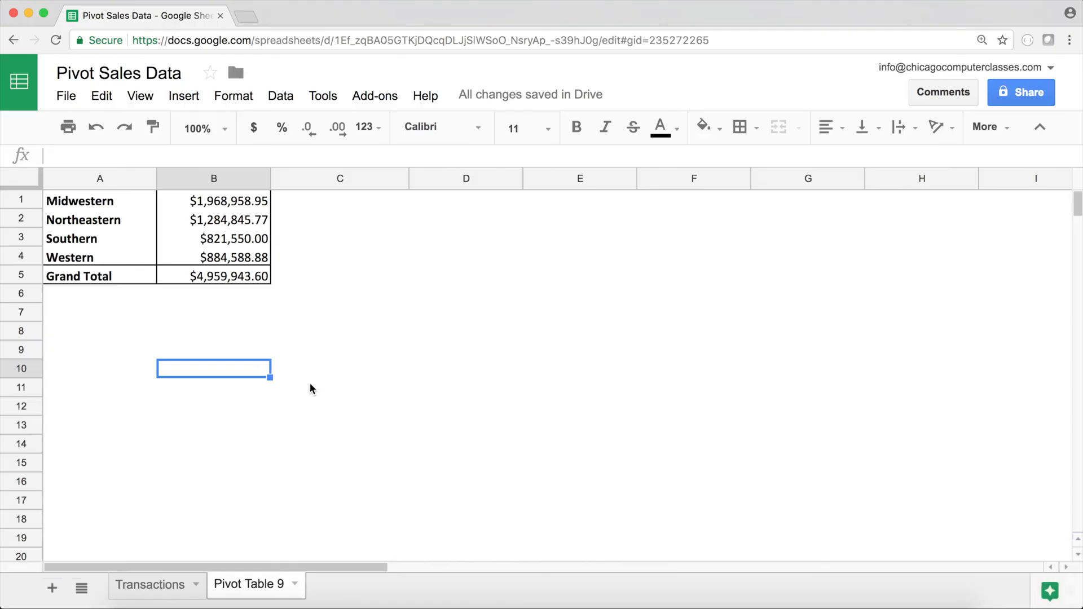
{"action": "type", "text": "=SUM("}
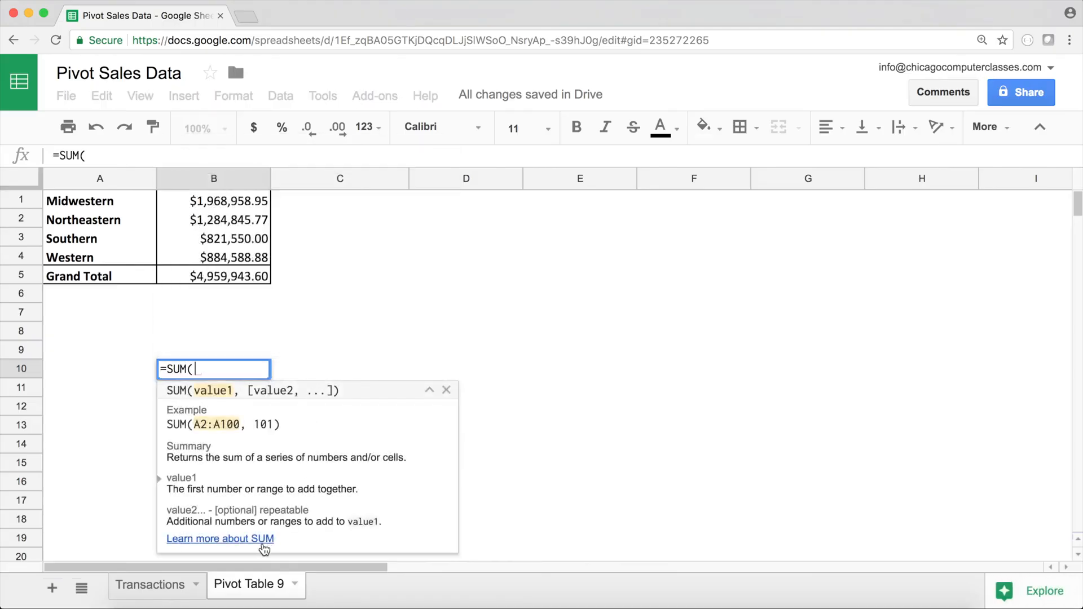
{"action": "left_click", "coordinate": [169, 590]}
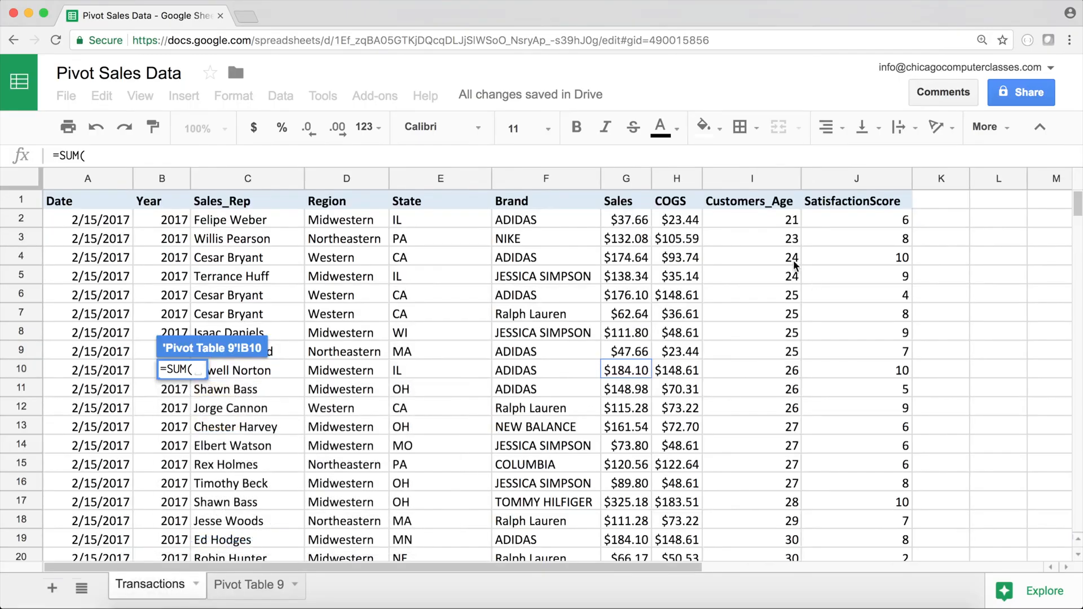
{"action": "left_click", "coordinate": [621, 222]}
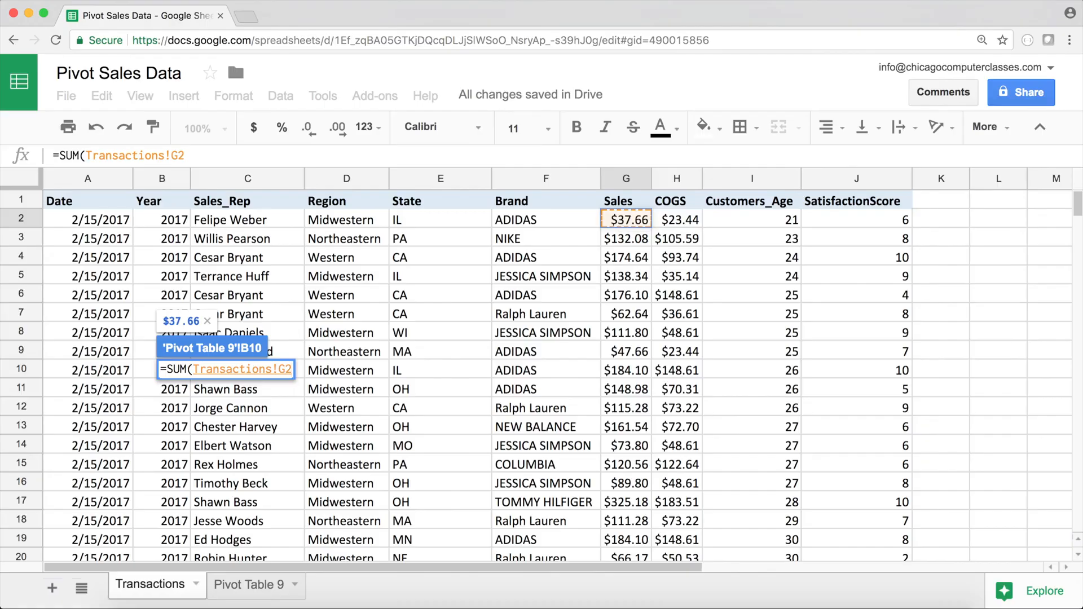
{"action": "key", "text": "ctrl+shift+Down"}
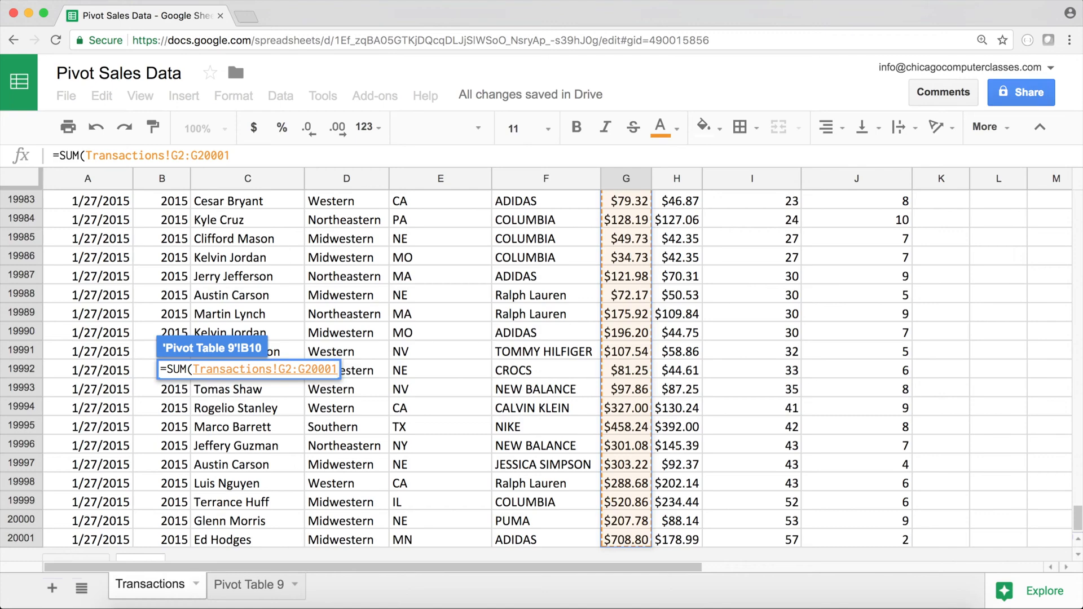
{"action": "type", "text": ")"}
{"action": "key", "text": "Return"}
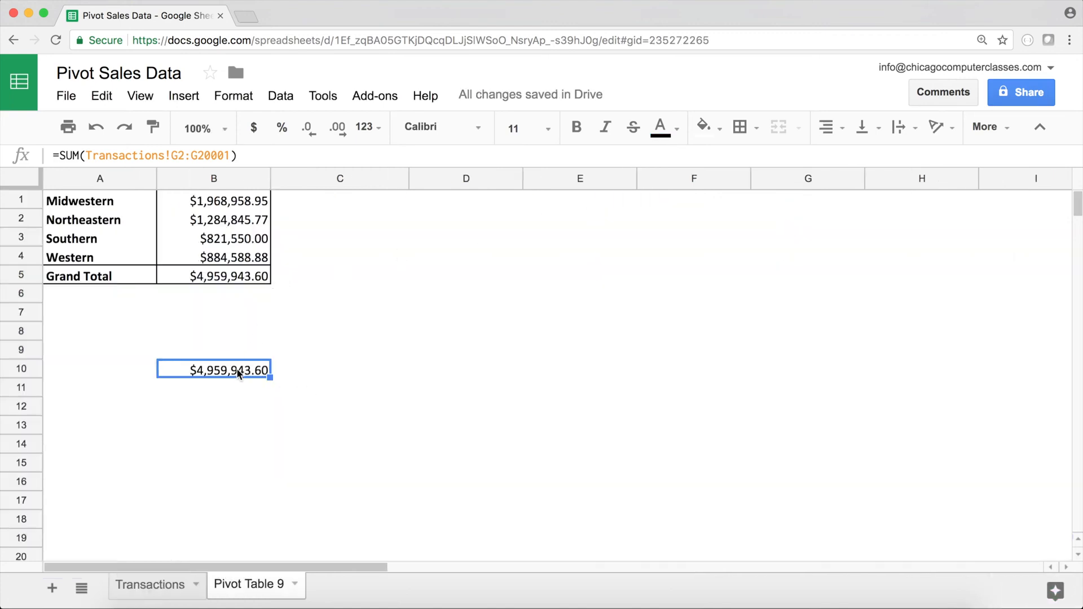
Cut SUM(Transactions!G2:G20001) out of cell B10 for reuse and leave the cell empty.
{"action": "left_click_drag", "start_coordinate": [253, 154], "coordinate": [61, 154]}
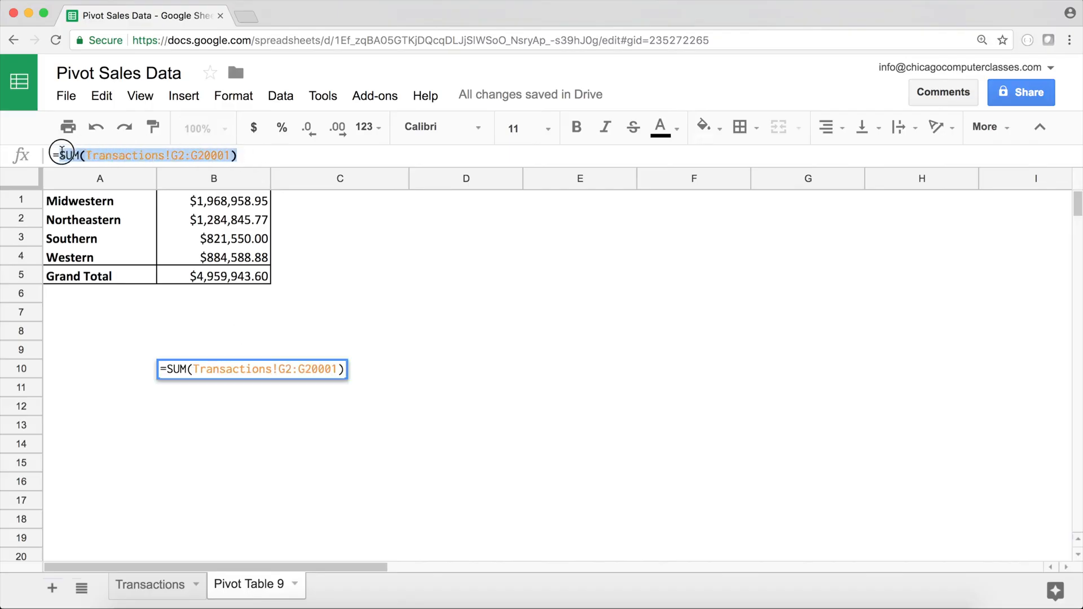
{"action": "left_click", "coordinate": [172, 371]}
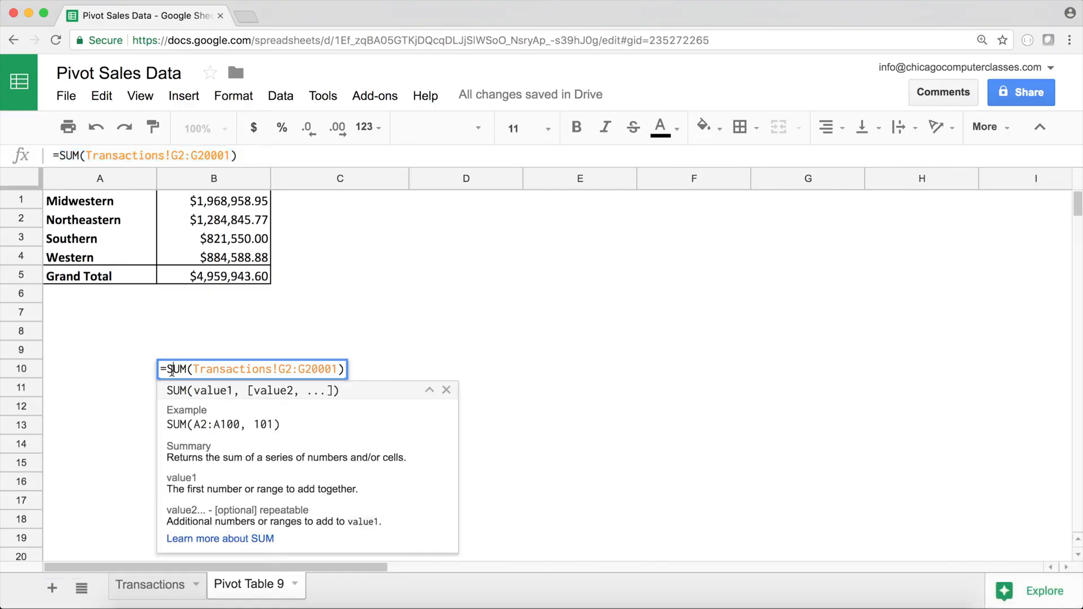
{"action": "left_click_drag", "start_coordinate": [170, 370], "coordinate": [395, 377]}
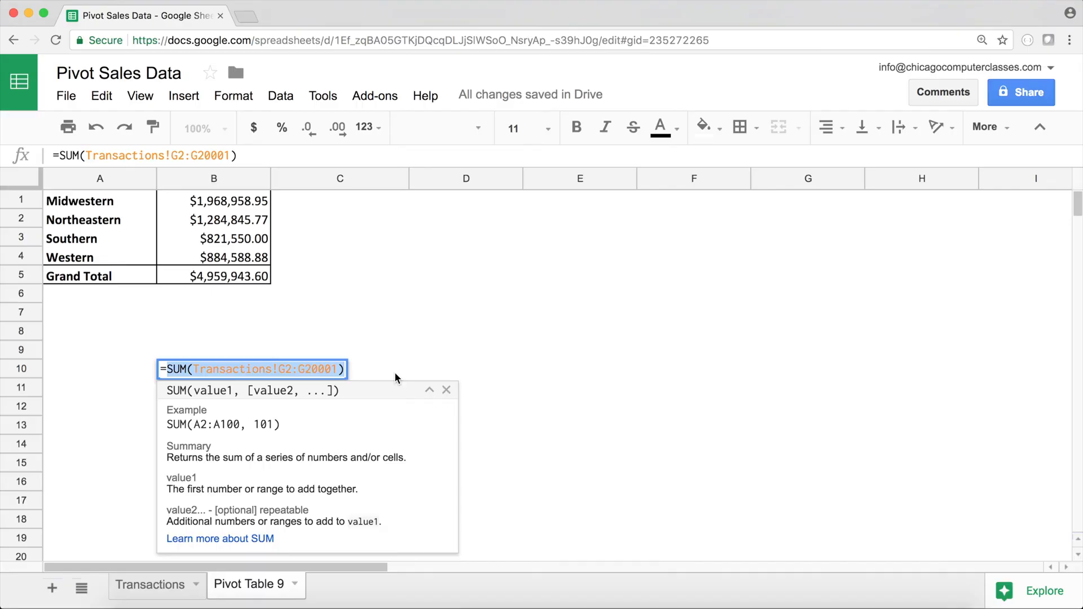
{"action": "key", "text": "ctrl+x"}
{"action": "key", "text": "BackSpace"}
{"action": "key", "text": "Return"}
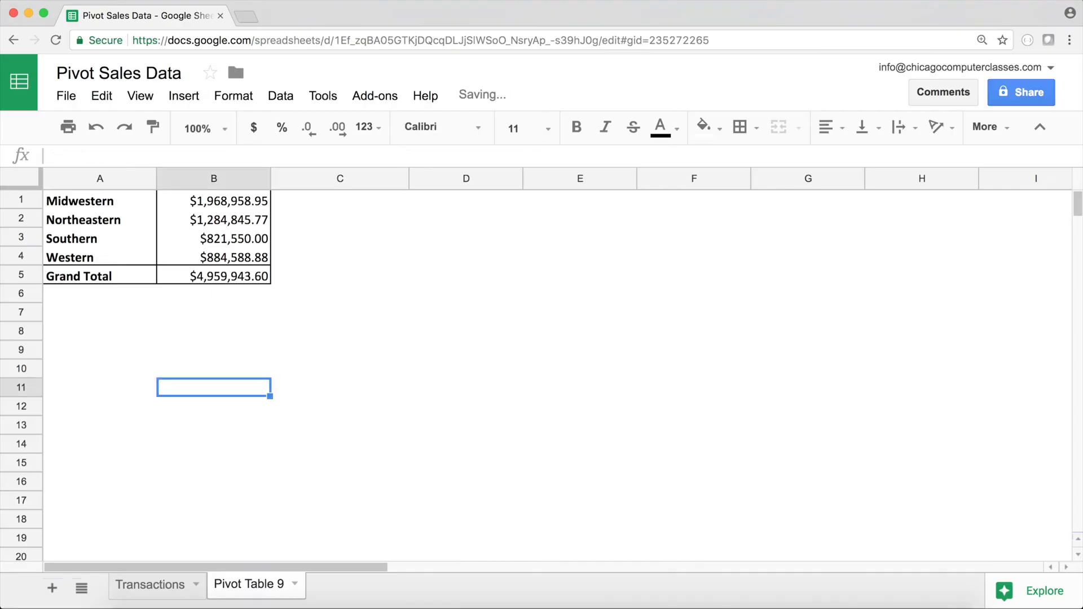
Add a calculated field named Percentage to the values of the pivot table on Pivot Table 9.
{"action": "left_click", "coordinate": [257, 225]}
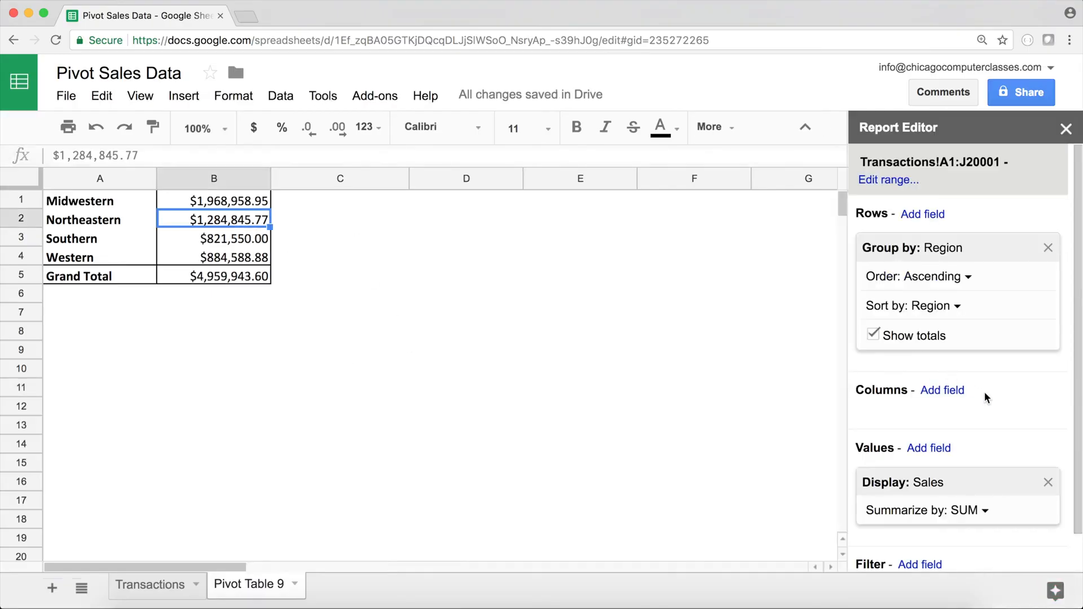
{"action": "left_click", "coordinate": [928, 448]}
{"action": "left_click", "coordinate": [858, 430]}
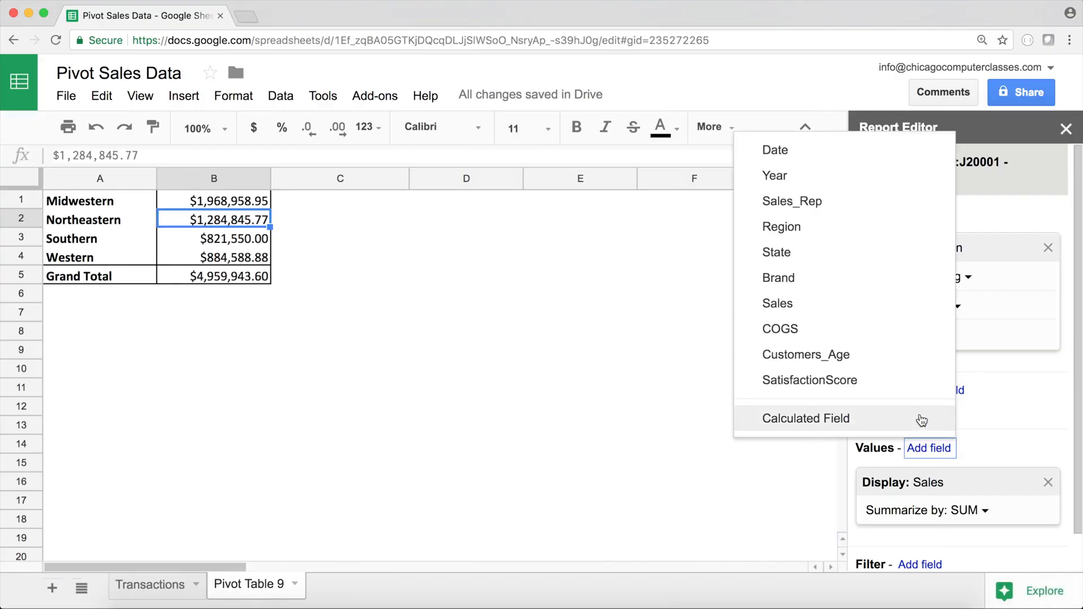
{"action": "scroll", "coordinate": [952, 425], "scroll_direction": "down", "scroll_amount": 2}
{"action": "left_click_drag", "start_coordinate": [957, 391], "coordinate": [829, 377]}
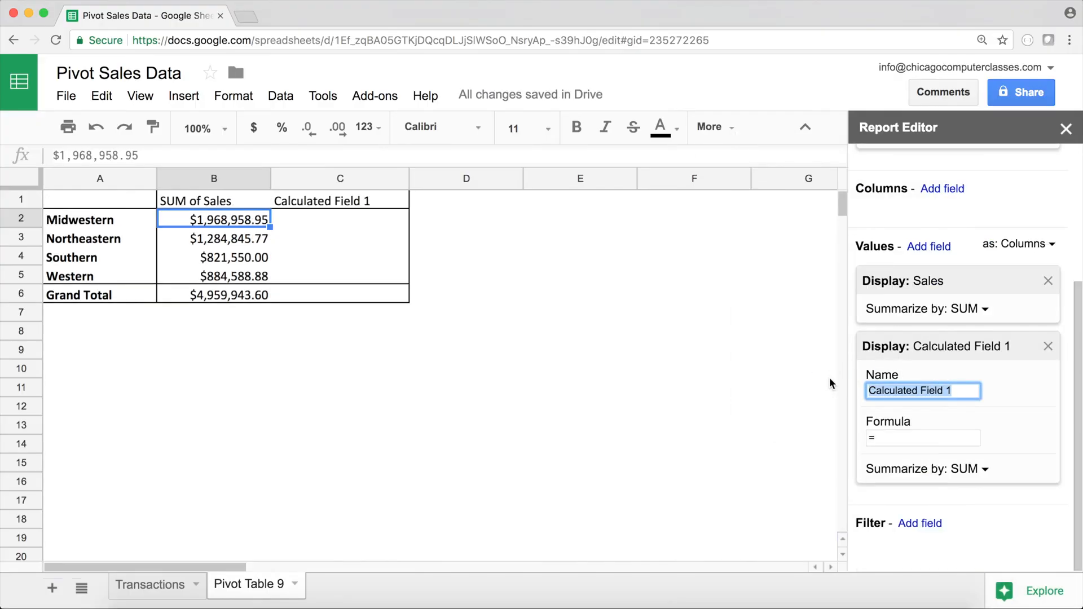
{"action": "type", "text": "Percentage"}
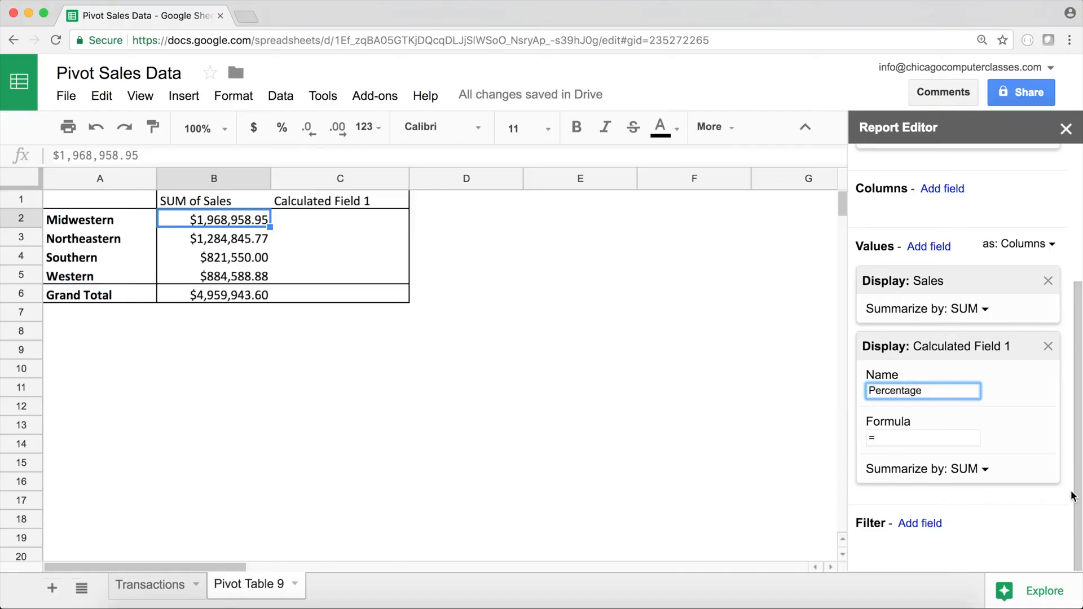
Summarize the Percentage field by Custom and set its formula to =SUM(Sales)/SUM(Transactions!G2:G20001).
{"action": "left_click", "coordinate": [922, 438]}
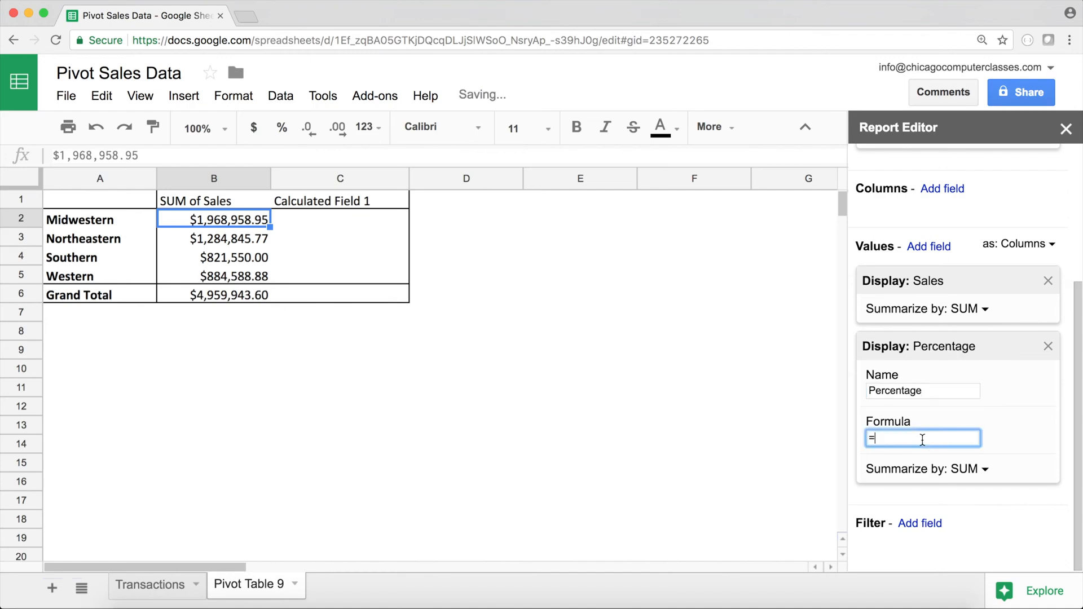
{"action": "left_click", "coordinate": [965, 469]}
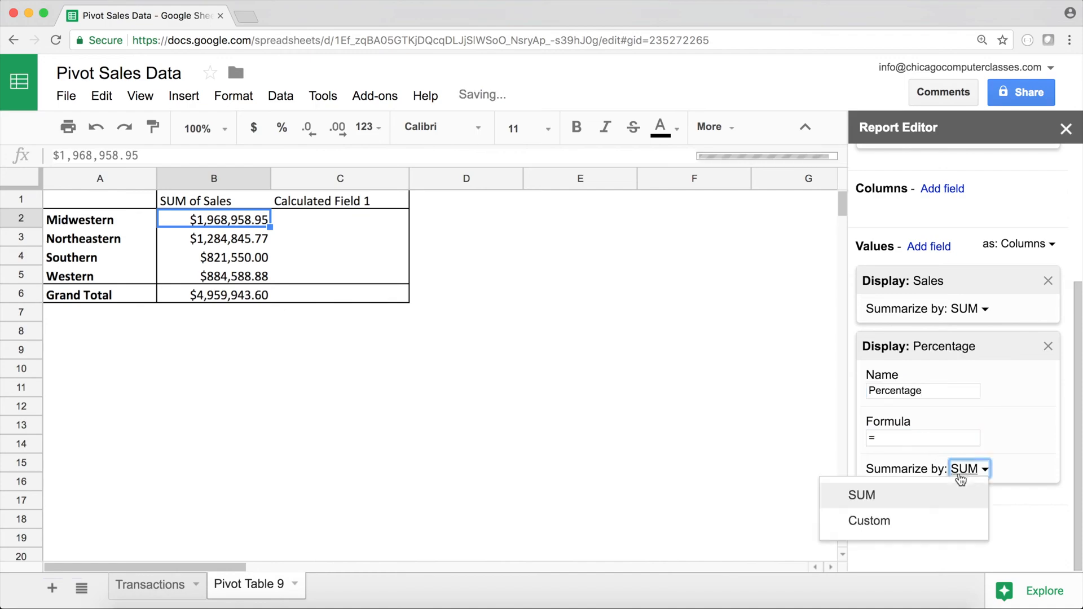
{"action": "left_click", "coordinate": [907, 532]}
{"action": "left_click", "coordinate": [903, 438]}
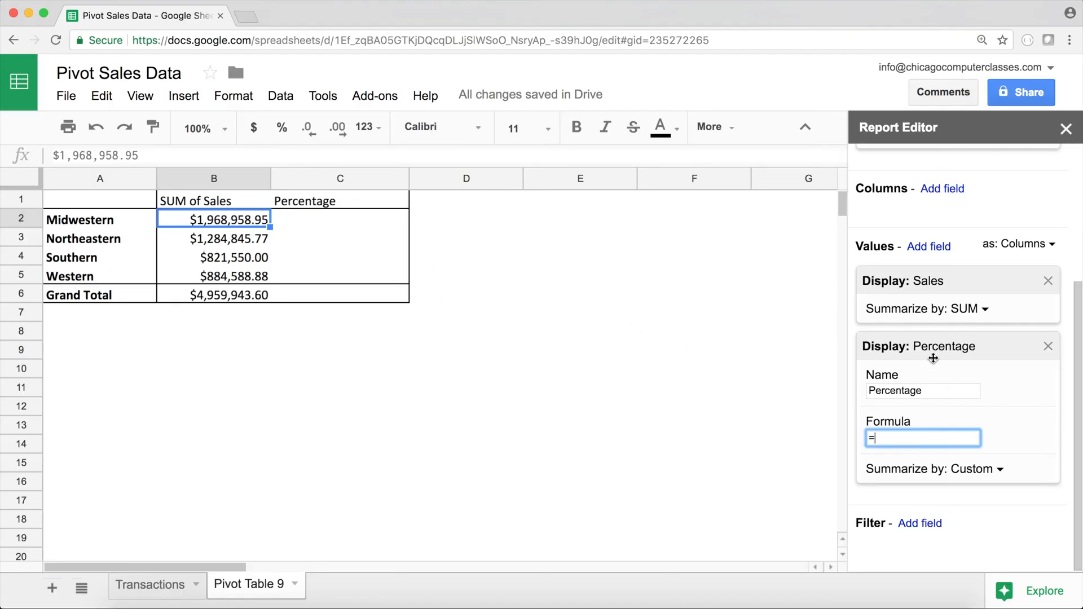
{"action": "type", "text": "SUM(Sales)/"}
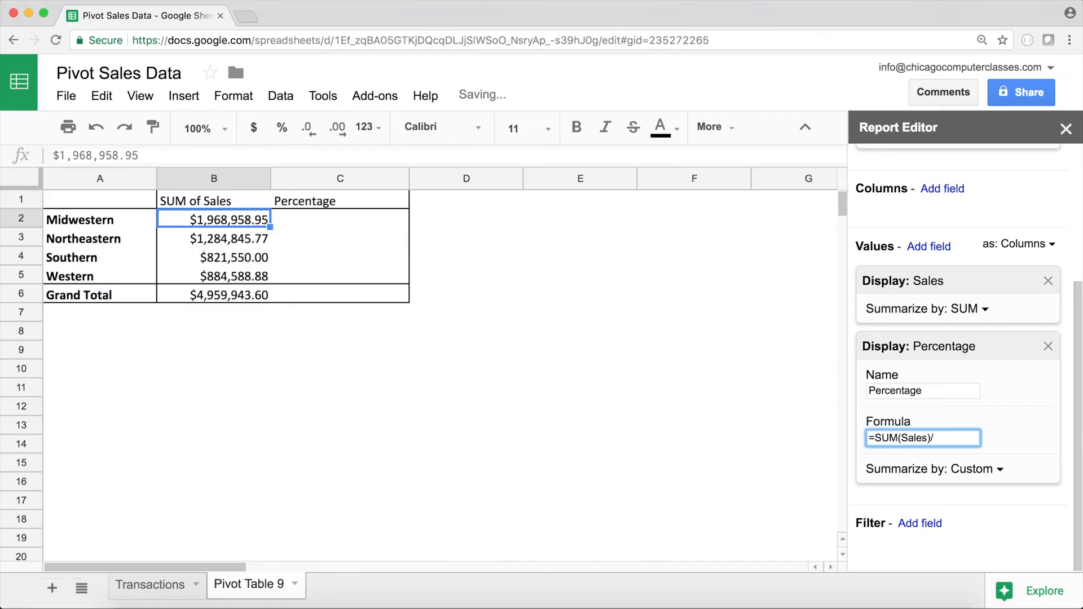
{"action": "key", "text": "super+v"}
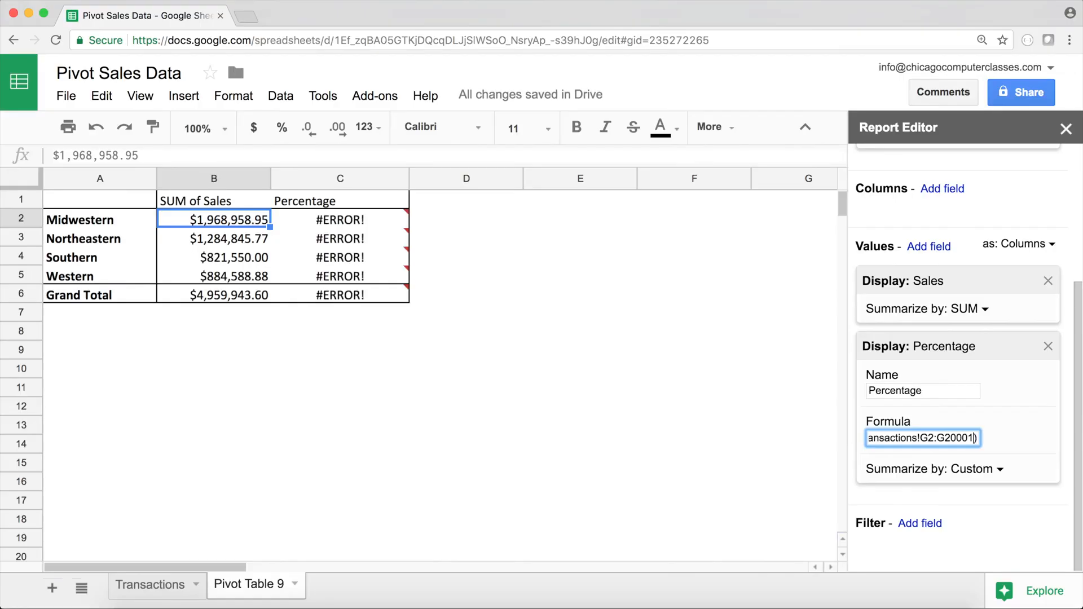
Read through the whole Percentage formula to check the Sales sum and the Transactions range it is divided by.
{"action": "key", "text": "Left"}
{"action": "key", "text": "Left"}
{"action": "key", "text": "Left"}
{"action": "key", "text": "Left"}
{"action": "key", "text": "Left"}
{"action": "key", "text": "Left"}
{"action": "key", "text": "Left"}
{"action": "key", "text": "Left"}
{"action": "key", "text": "Left"}
{"action": "key", "text": "Left"}
{"action": "key", "text": "Left"}
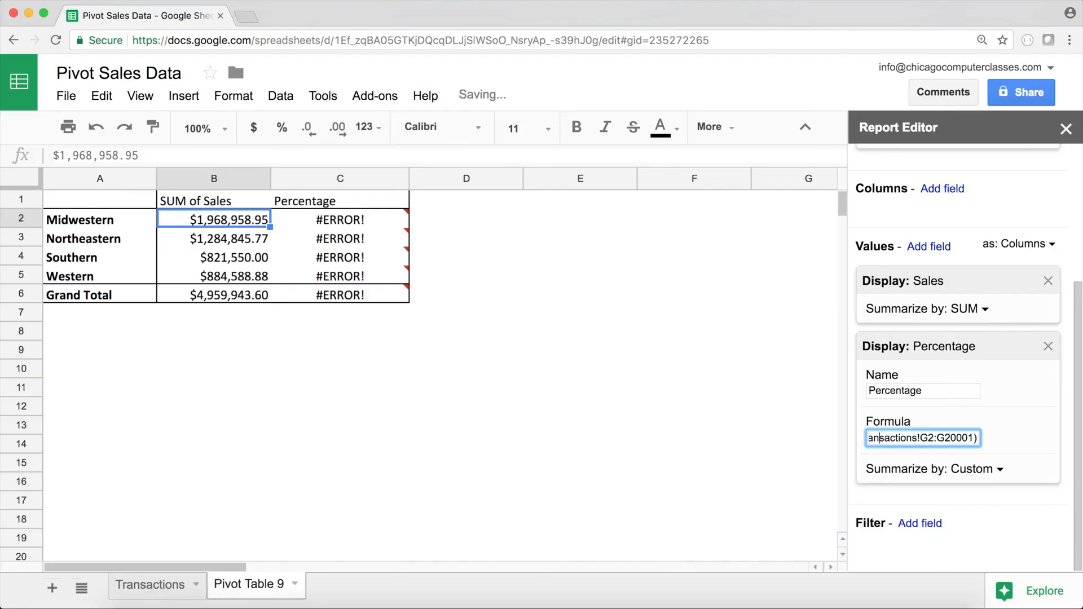
{"action": "key", "text": "Right"}
{"action": "key", "text": "Right"}
{"action": "key", "text": "Right"}
{"action": "key", "text": "Right"}
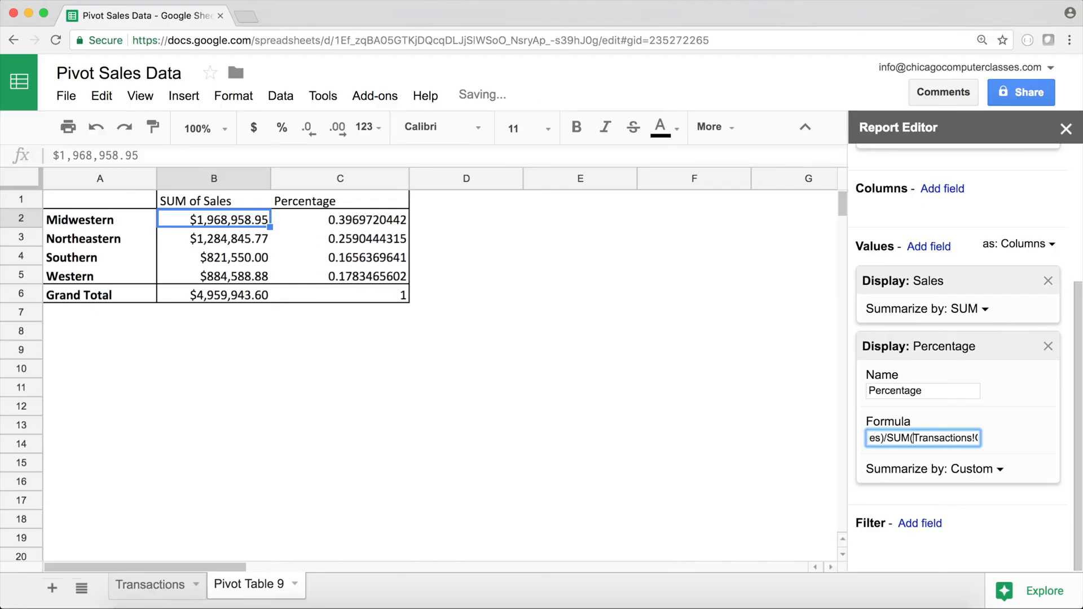
{"action": "key", "text": "Right"}
{"action": "key", "text": "Right"}
{"action": "key", "text": "Right"}
{"action": "key", "text": "Right"}
{"action": "key", "text": "Right"}
{"action": "key", "text": "Right"}
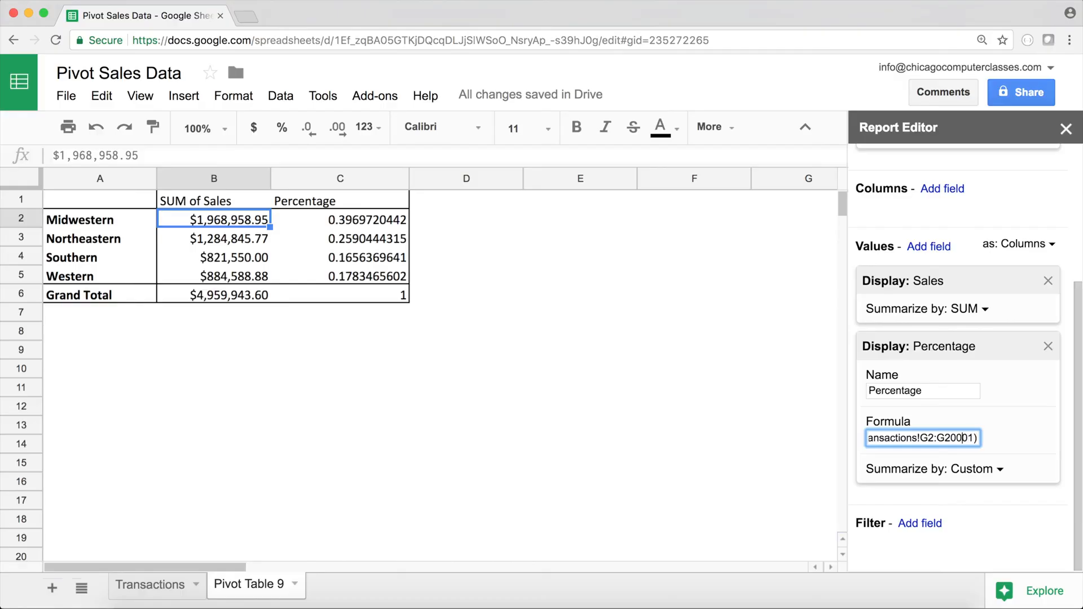
{"action": "key", "text": "Left"}
{"action": "key", "text": "Left"}
{"action": "key", "text": "Left"}
{"action": "key", "text": "Left"}
{"action": "key", "text": "Left"}
{"action": "key", "text": "Left"}
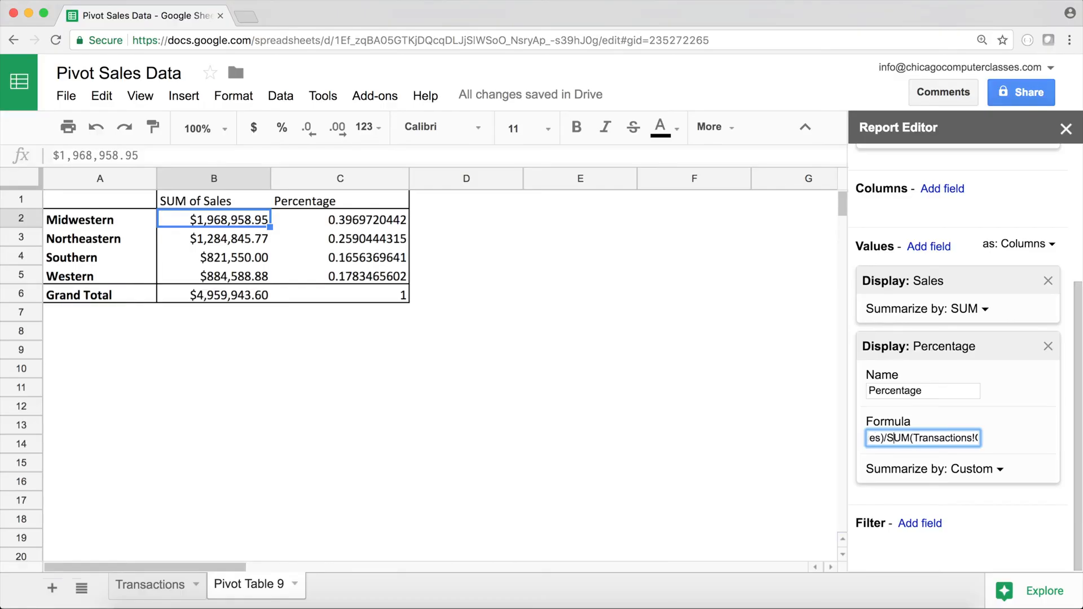
{"action": "key", "text": "Left"}
{"action": "key", "text": "Left"}
{"action": "key", "text": "Left"}
{"action": "key", "text": "Left"}
{"action": "key", "text": "Left"}
{"action": "key", "text": "Left"}
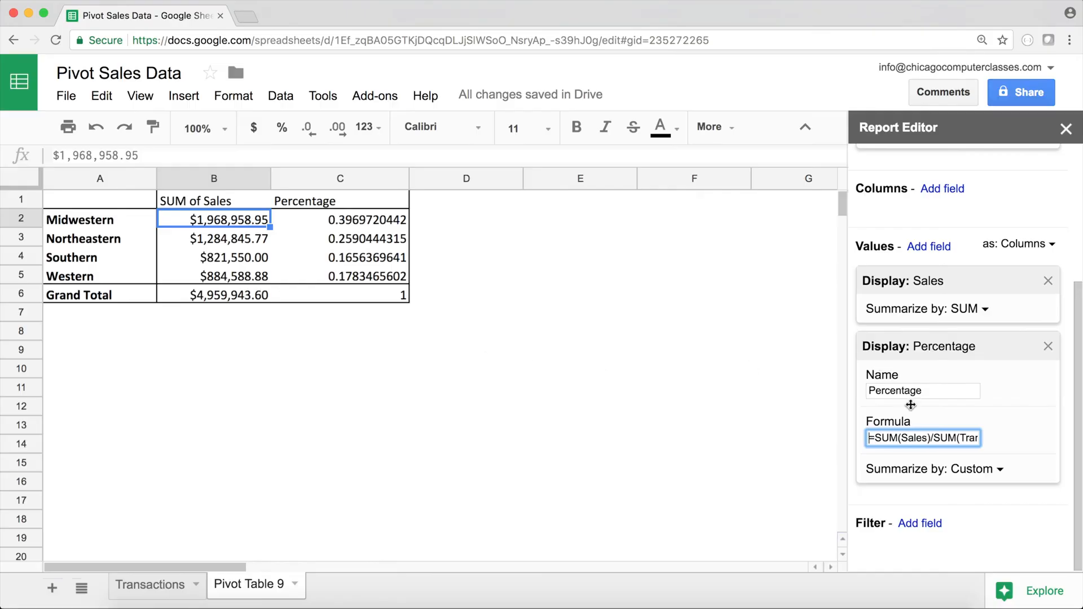
Format the region shares in C2:C6 of the pivot table as percent.
{"action": "left_click", "coordinate": [497, 292]}
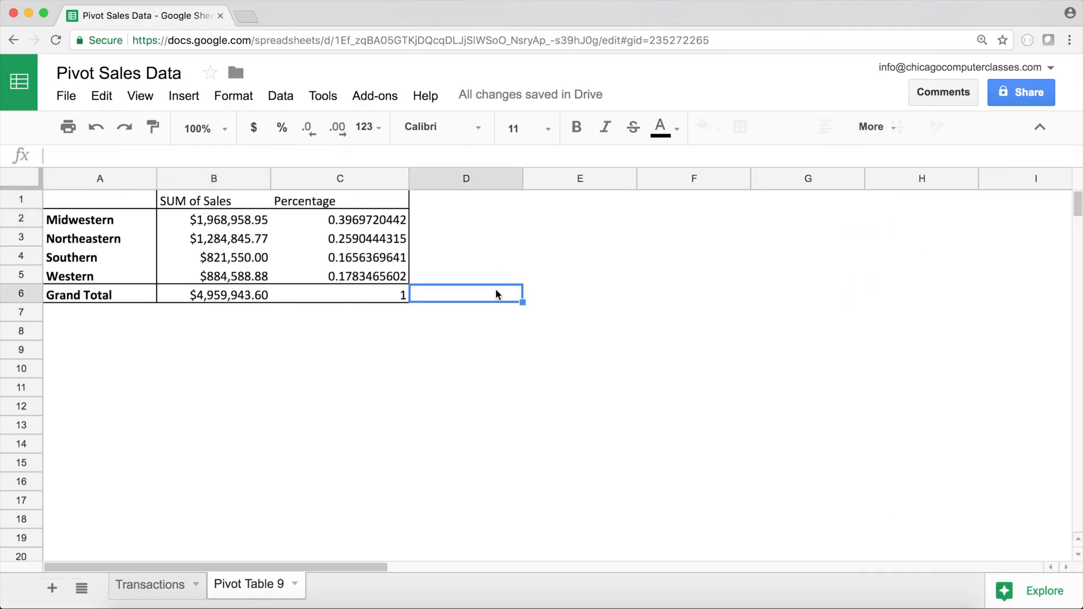
{"action": "left_click_drag", "start_coordinate": [361, 226], "coordinate": [374, 301]}
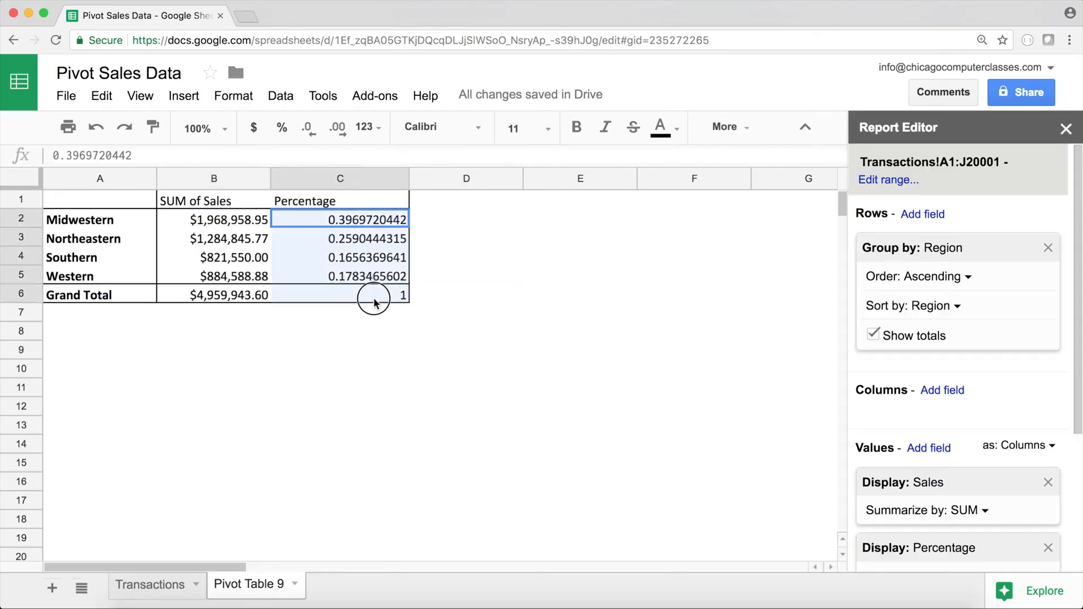
{"action": "left_click", "coordinate": [281, 128]}
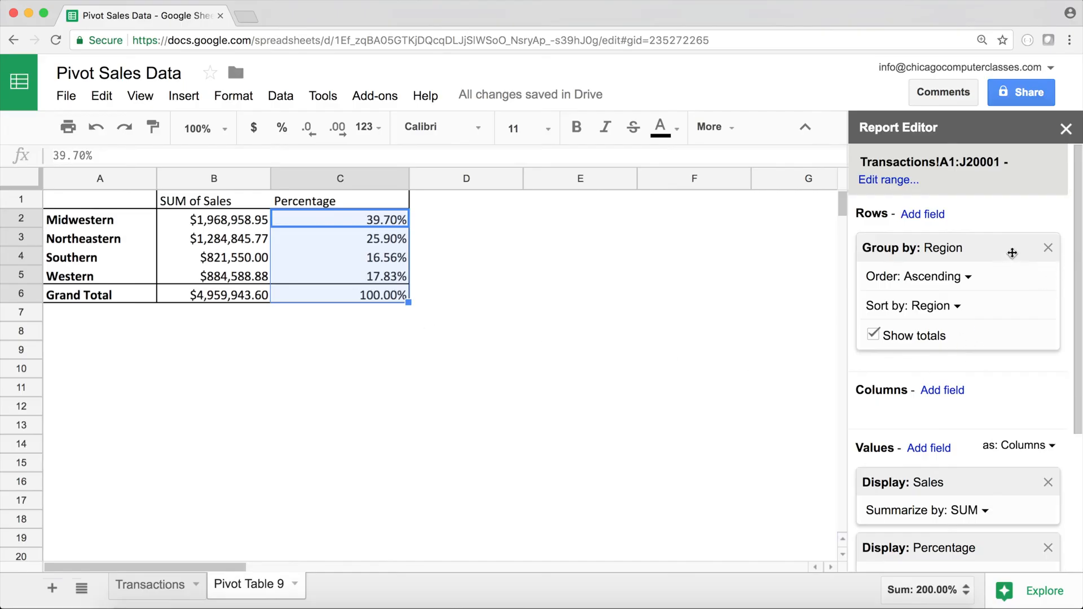
Replace the Region row grouping of the pivot table with State.
{"action": "left_click", "coordinate": [1047, 249]}
{"action": "left_click", "coordinate": [932, 225]}
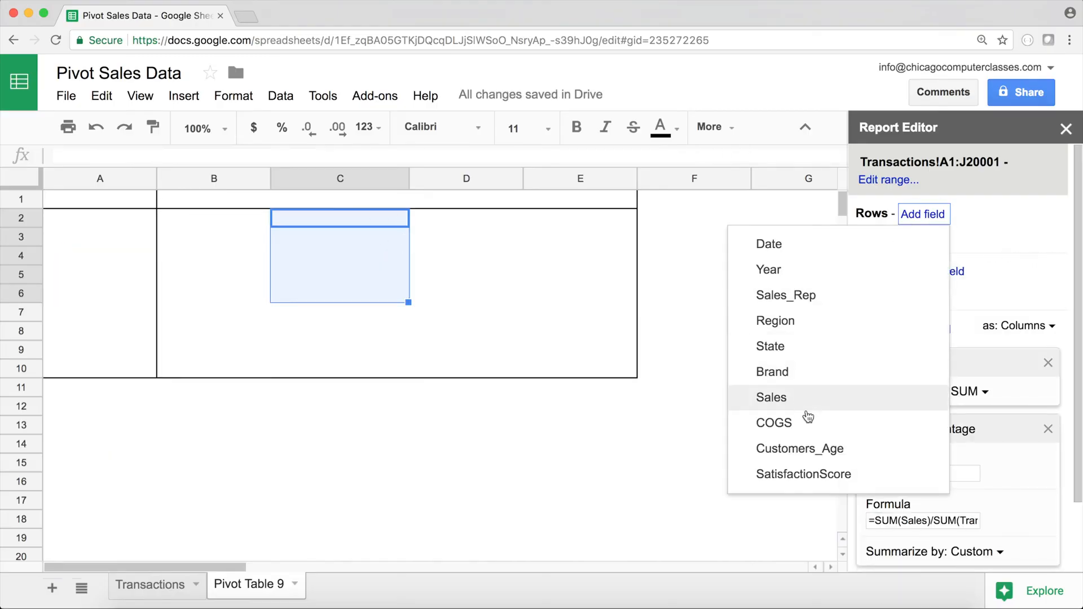
{"action": "left_click", "coordinate": [795, 346]}
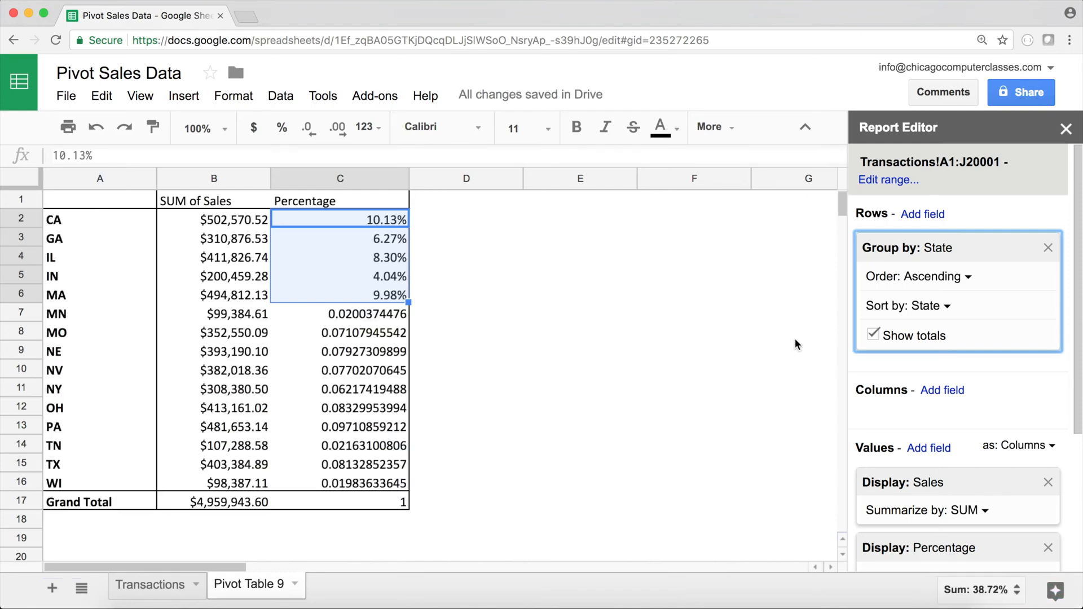
Format the entire column C as percent.
{"action": "left_click", "coordinate": [388, 429]}
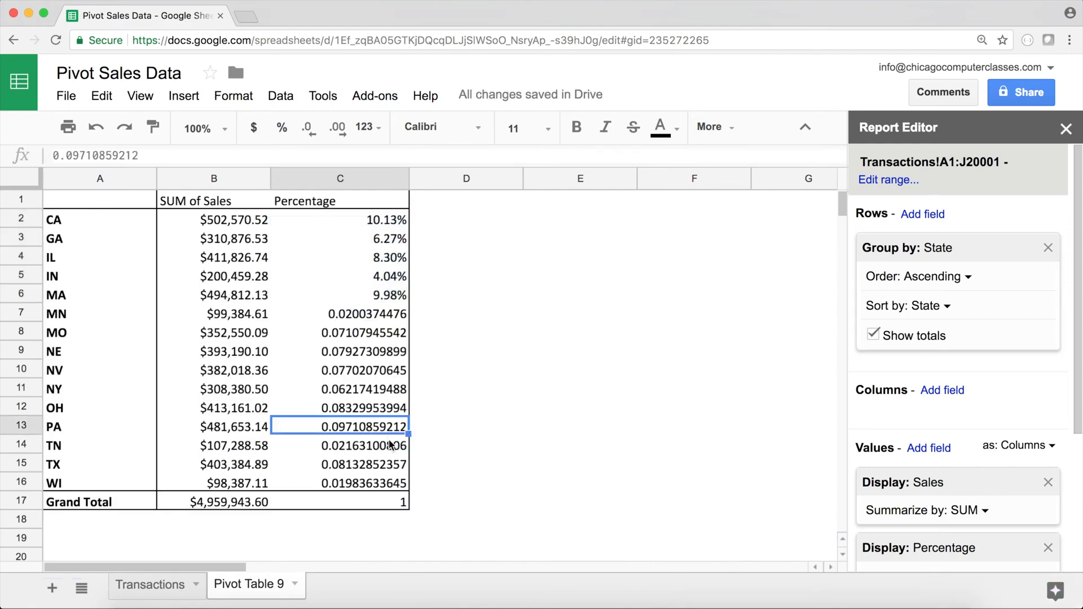
{"action": "left_click", "coordinate": [375, 186]}
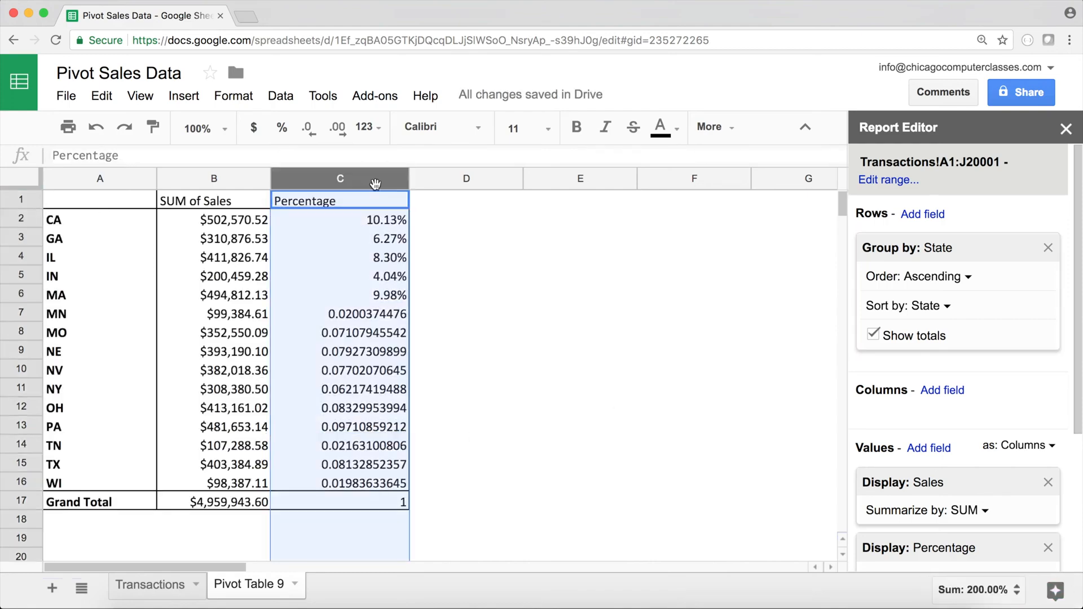
{"action": "left_click", "coordinate": [282, 127]}
Examine the state shares and grand total in the Percentage column along with both parts of the field's formula.
{"action": "scroll", "coordinate": [1054, 317], "scroll_direction": "down", "scroll_amount": 3}
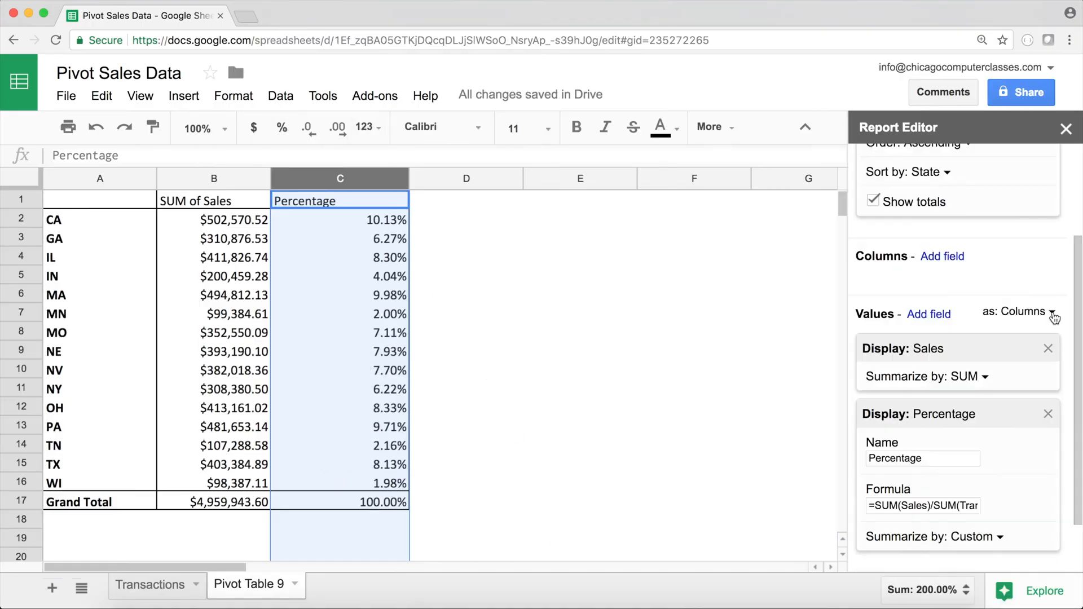
{"action": "left_click", "coordinate": [375, 240]}
{"action": "left_click", "coordinate": [376, 221]}
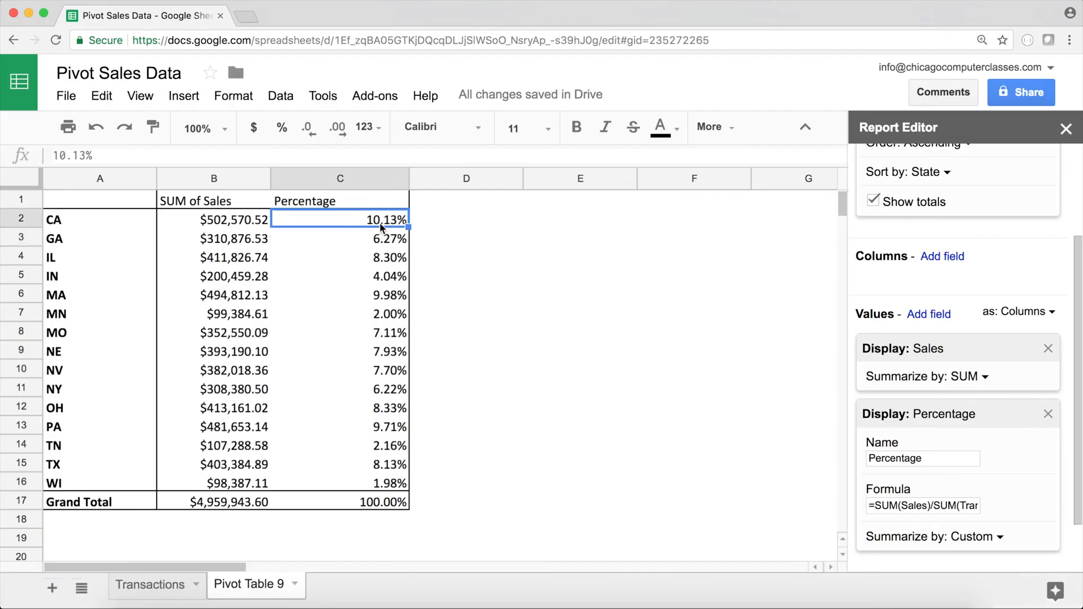
{"action": "left_click", "coordinate": [389, 242]}
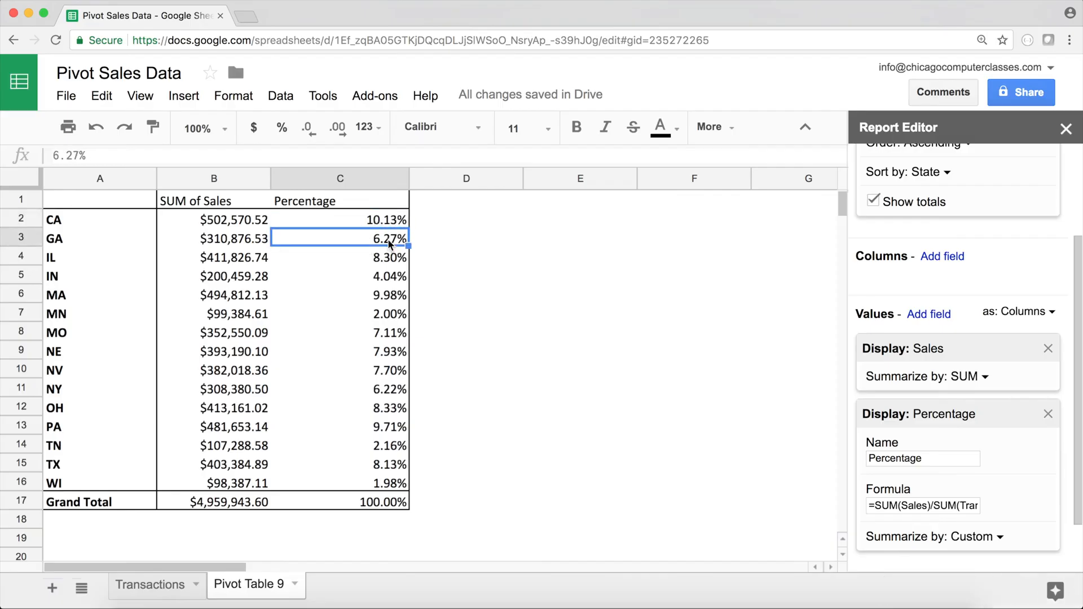
{"action": "left_click", "coordinate": [366, 505]}
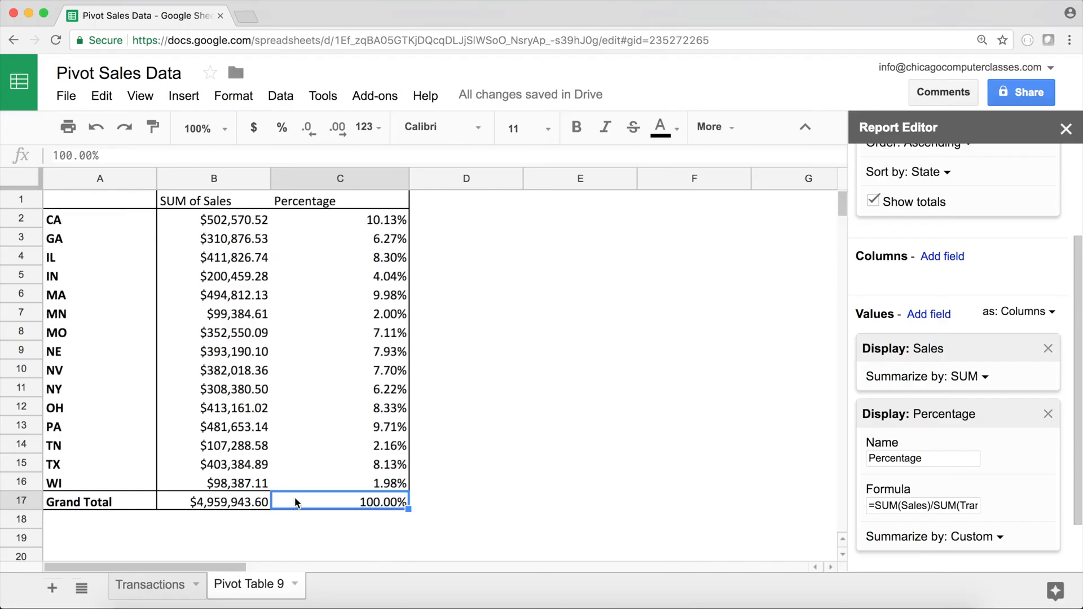
{"action": "scroll", "coordinate": [985, 426], "scroll_direction": "up", "scroll_amount": 1}
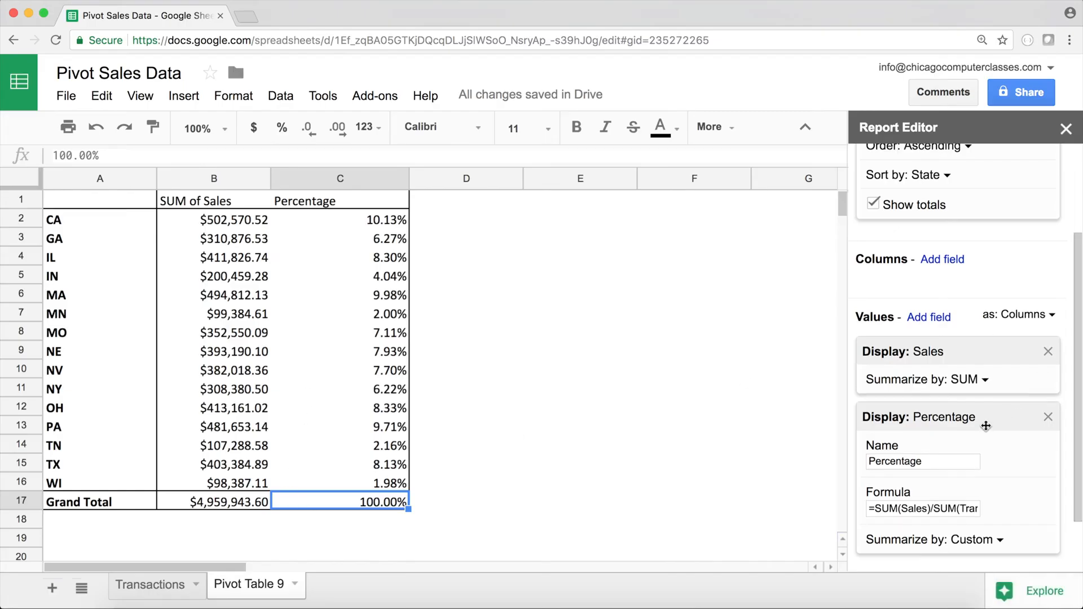
{"action": "left_click_drag", "start_coordinate": [934, 511], "coordinate": [994, 508]}
{"action": "left_click_drag", "start_coordinate": [903, 510], "coordinate": [961, 507]}
{"action": "left_click", "coordinate": [925, 508]}
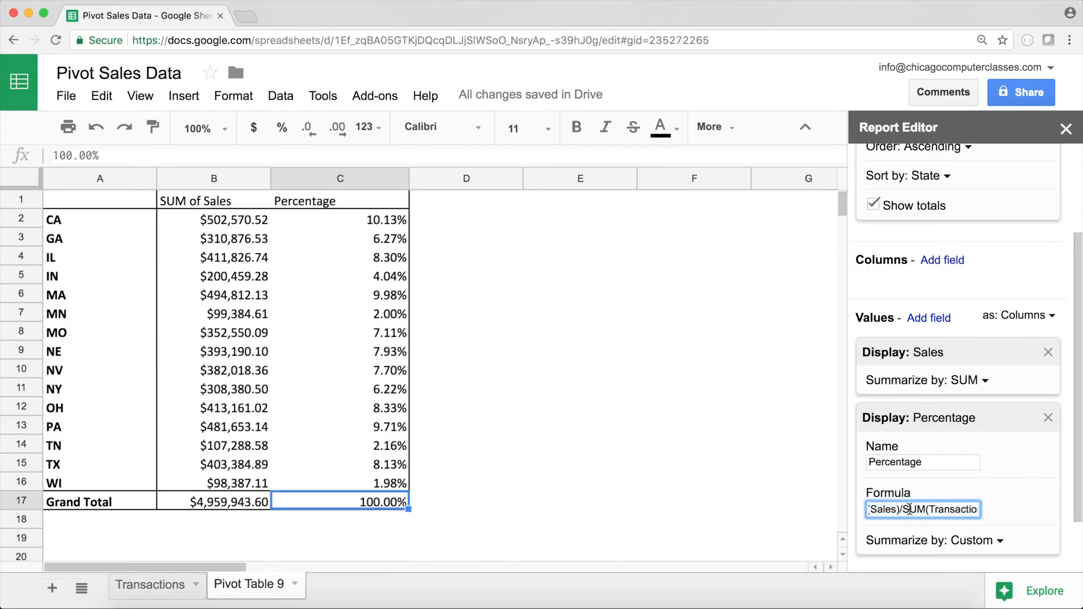
{"action": "left_click_drag", "start_coordinate": [906, 510], "coordinate": [996, 511]}
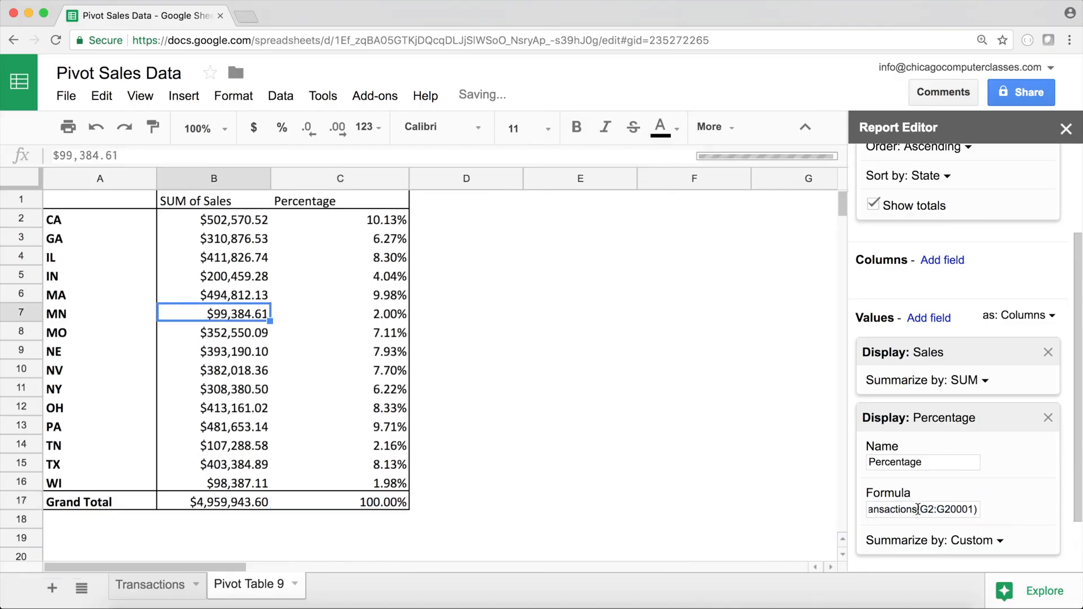
Clear the Percentage field's formula and remove the calculated field from the pivot table's values.
{"action": "left_click_drag", "start_coordinate": [887, 512], "coordinate": [1006, 511]}
{"action": "key", "text": "BackSpace"}
{"action": "key", "text": "BackSpace"}
{"action": "key", "text": "BackSpace"}
{"action": "key", "text": "BackSpace"}
{"action": "key", "text": "BackSpace"}
{"action": "key", "text": "BackSpace"}
{"action": "key", "text": "BackSpace"}
{"action": "key", "text": "BackSpace"}
{"action": "key", "text": "BackSpace"}
{"action": "key", "text": "BackSpace"}
{"action": "key", "text": "BackSpace"}
{"action": "key", "text": "BackSpace"}
{"action": "key", "text": "BackSpace"}
{"action": "key", "text": "BackSpace"}
{"action": "key", "text": "BackSpace"}
{"action": "key", "text": "BackSpace"}
{"action": "key", "text": "BackSpace"}
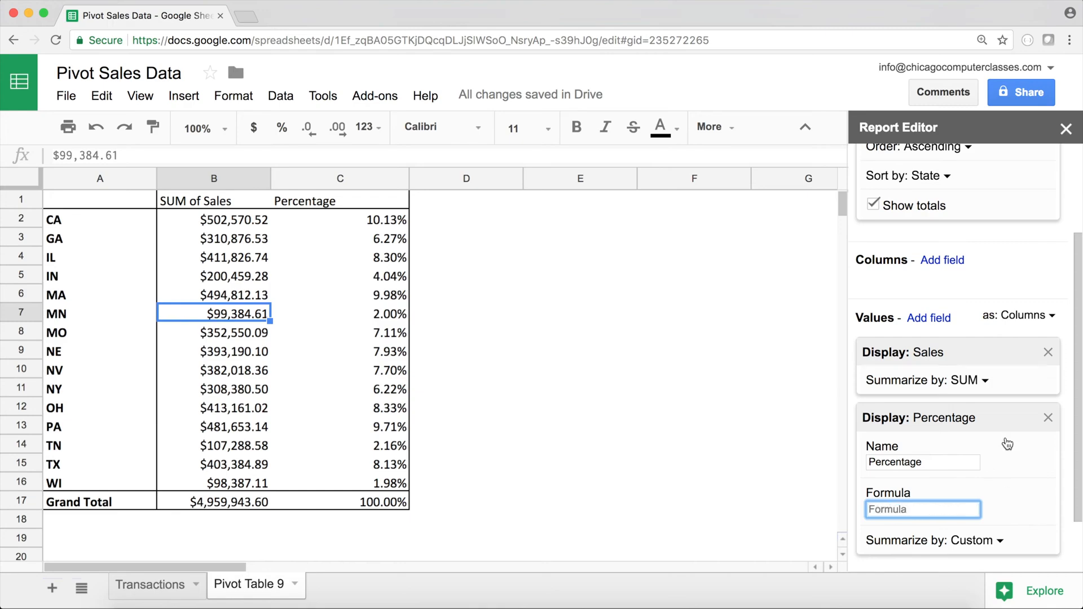
{"action": "left_click", "coordinate": [1048, 417]}
Return to the source data on the Transactions sheet.
{"action": "left_click", "coordinate": [140, 249]}
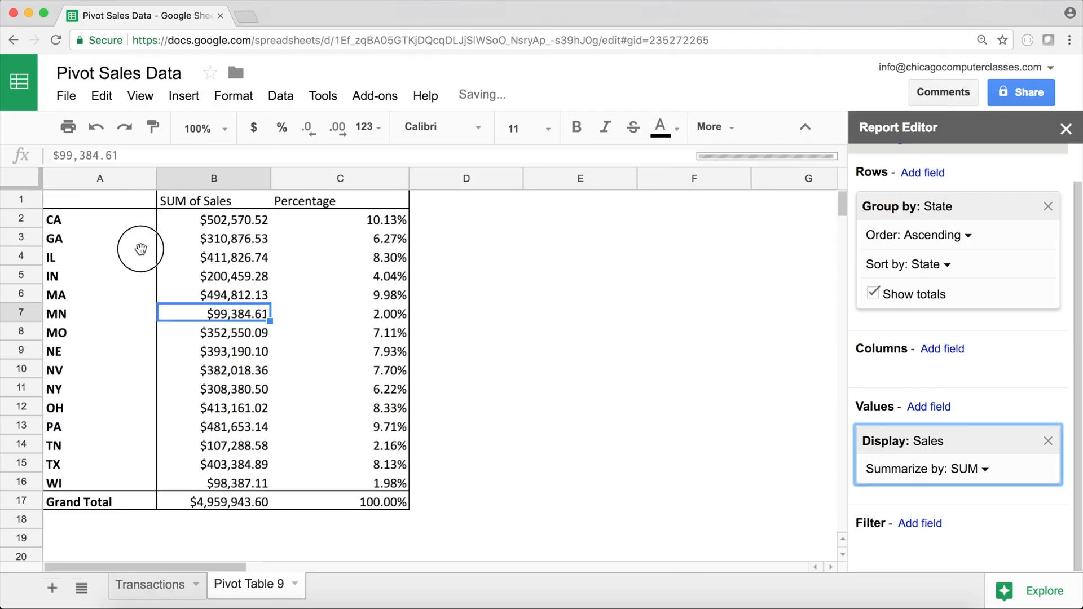
{"action": "left_click", "coordinate": [161, 587]}
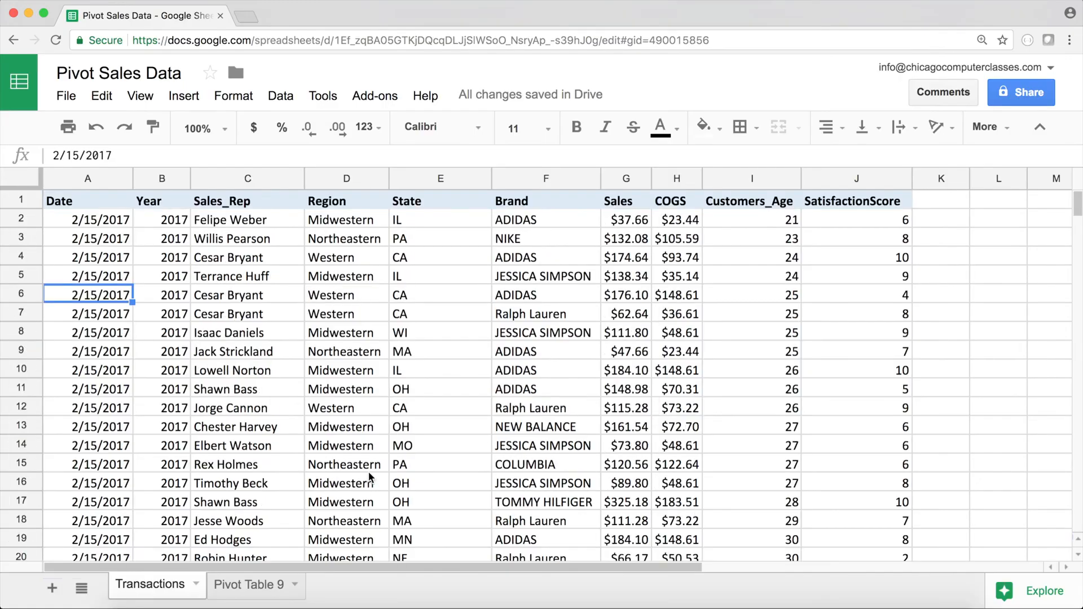
Delete the Pivot Table 9 sheet.
{"action": "left_click", "coordinate": [293, 589]}
{"action": "left_click", "coordinate": [295, 588]}
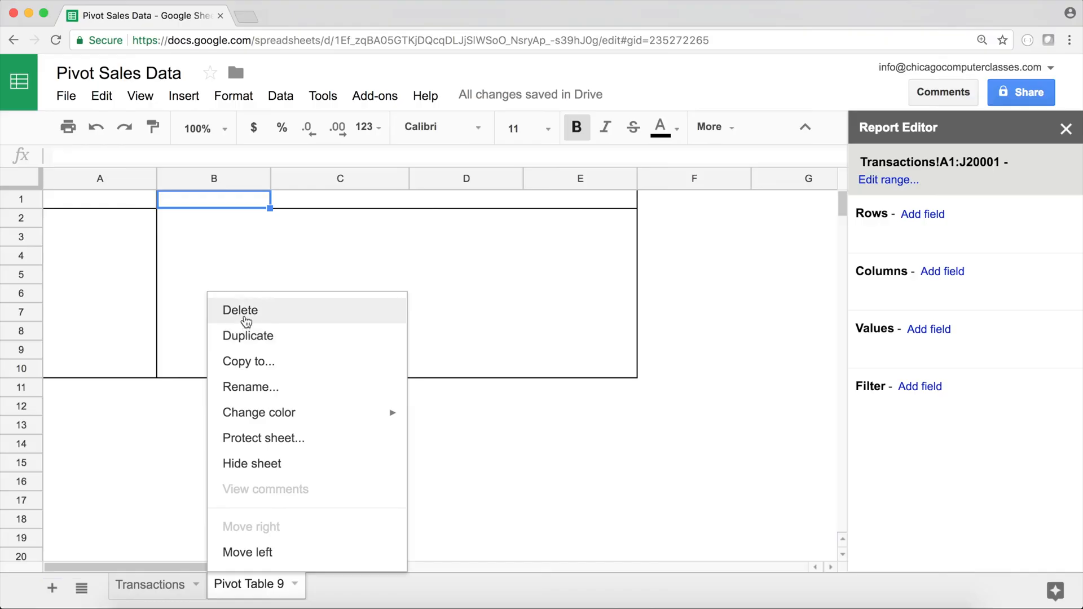
{"action": "left_click", "coordinate": [217, 313]}
{"action": "left_click", "coordinate": [353, 369]}
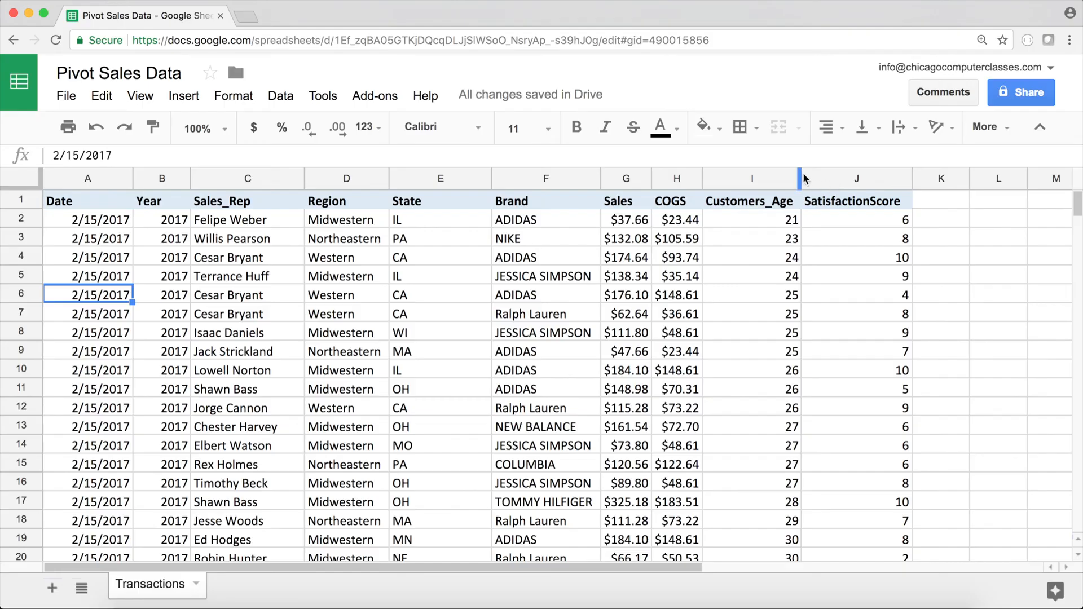
Widen the Customers_Age column slightly and select the ages in I2:I10.
{"action": "mouse_move", "coordinate": [800, 173]}
{"action": "left_mouse_down"}
{"action": "mouse_move", "coordinate": [779, 173]}
{"action": "mouse_move", "coordinate": [819, 179]}
{"action": "left_mouse_up"}
{"action": "left_click_drag", "start_coordinate": [796, 220], "coordinate": [788, 370]}
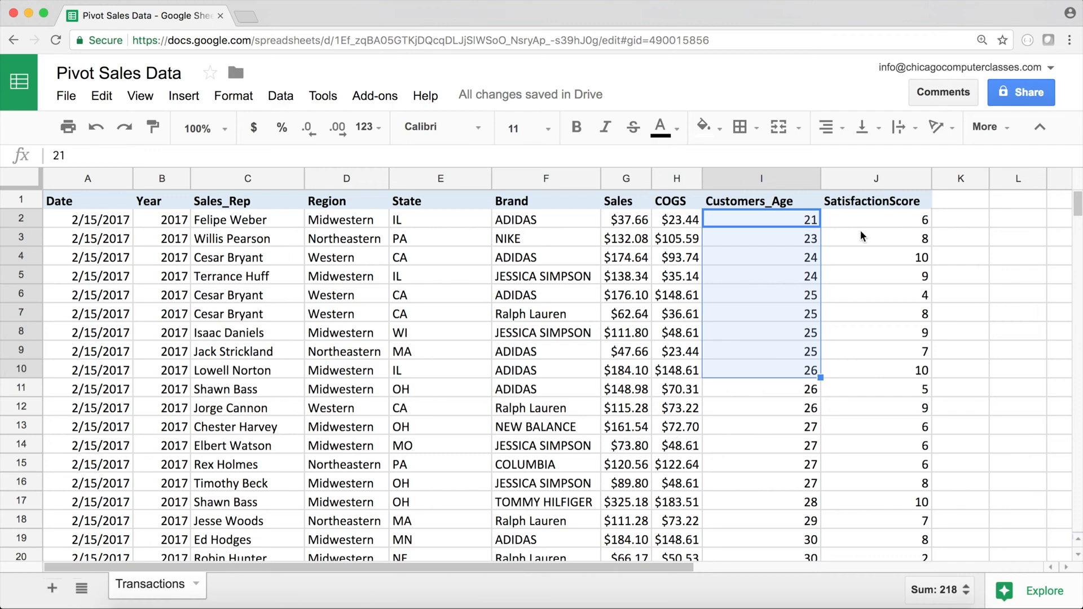
Add a new sheet and name it Age Groups.
{"action": "left_click", "coordinate": [62, 590]}
{"action": "double_click", "coordinate": [226, 587]}
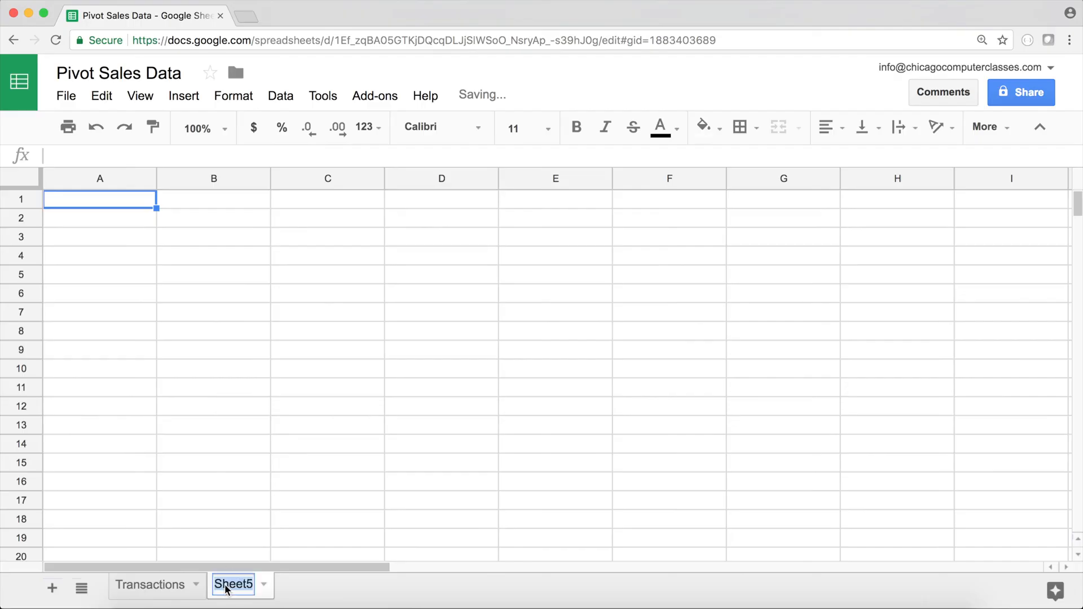
{"action": "type", "text": "Age Gr"}
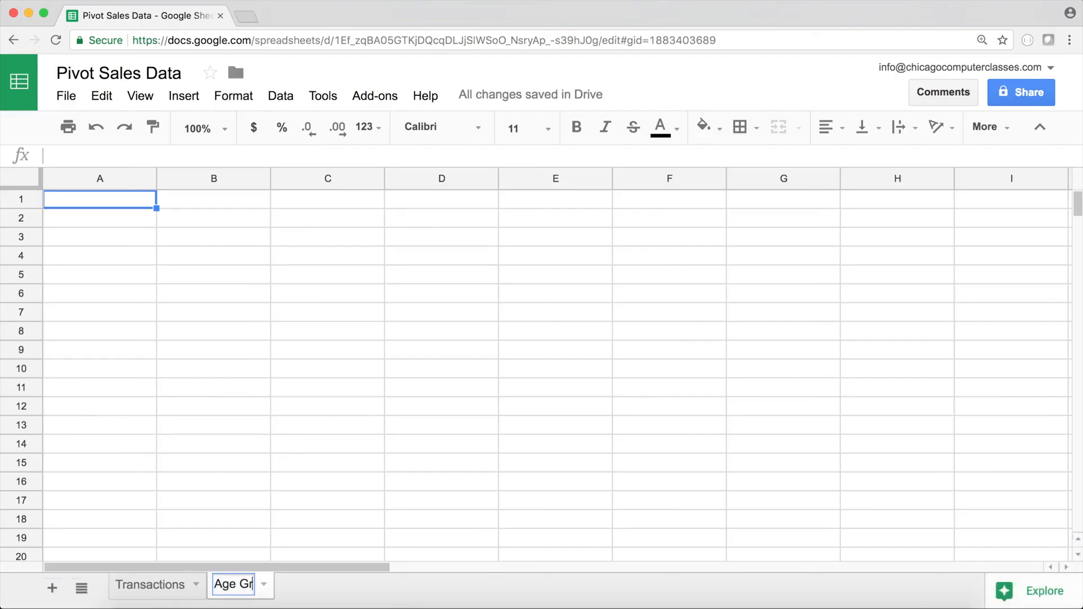
{"action": "type", "text": "oups"}
{"action": "key", "text": "Return"}
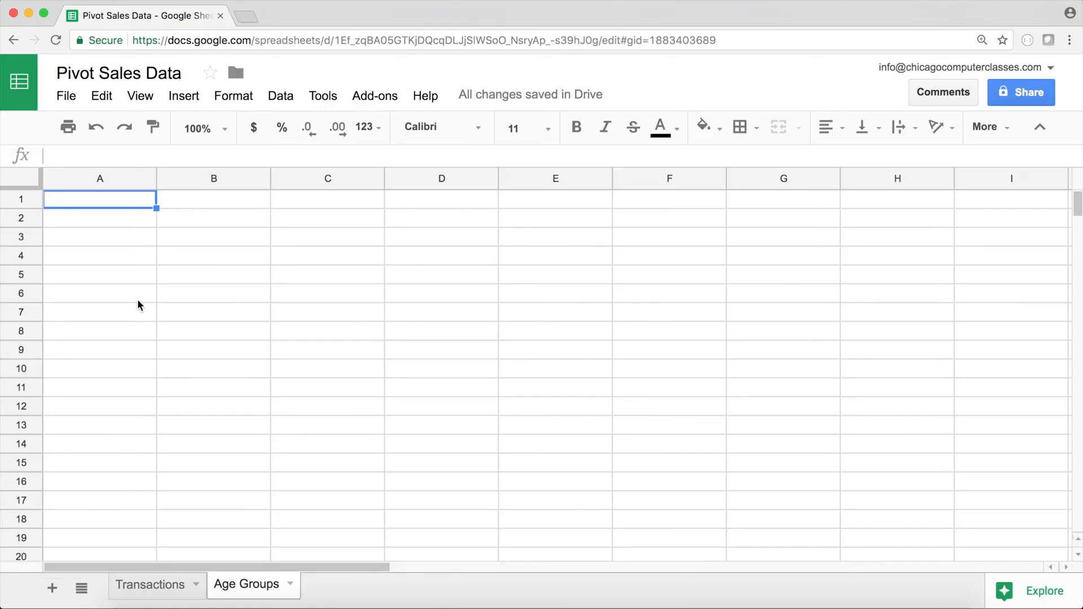
{"action": "type", "text": "0"}
{"action": "key", "text": "Return"}
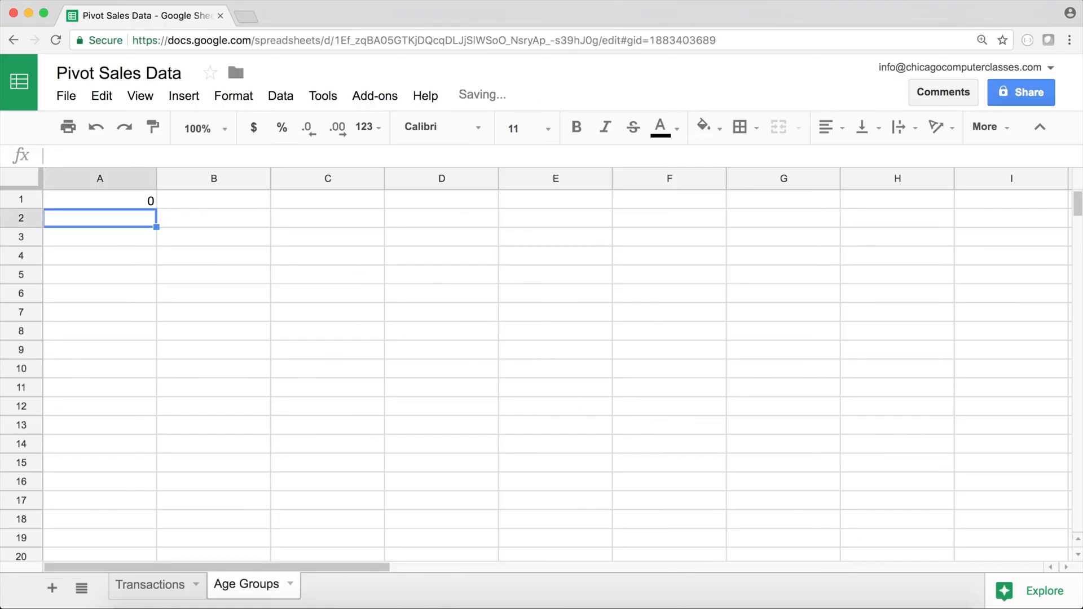
{"action": "type", "text": "50"}
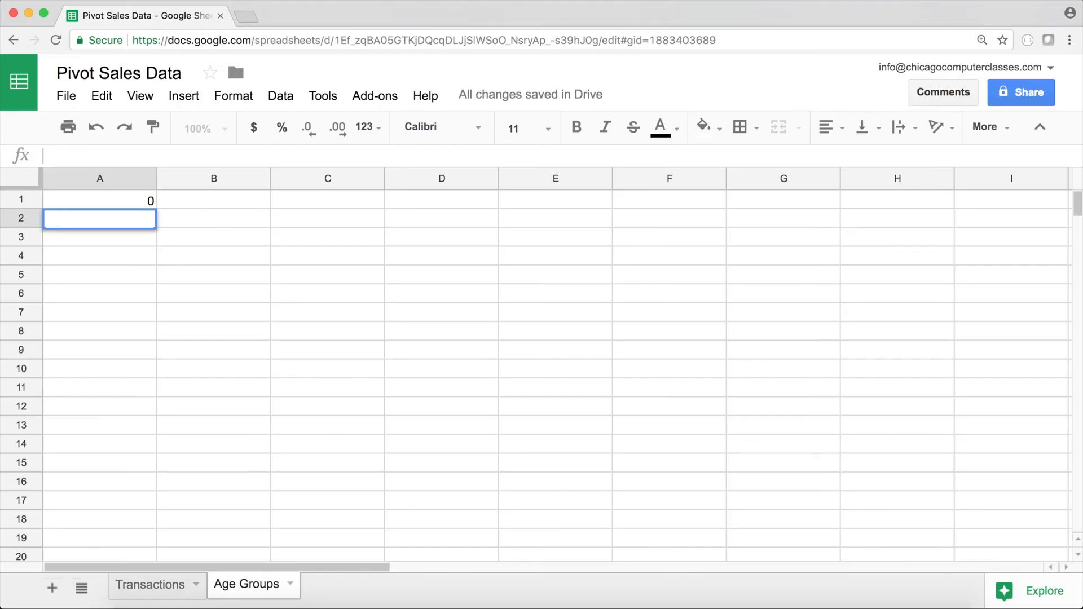
{"action": "key", "text": "Up"}
{"action": "key", "text": "Delete"}
{"action": "key", "text": "Return"}
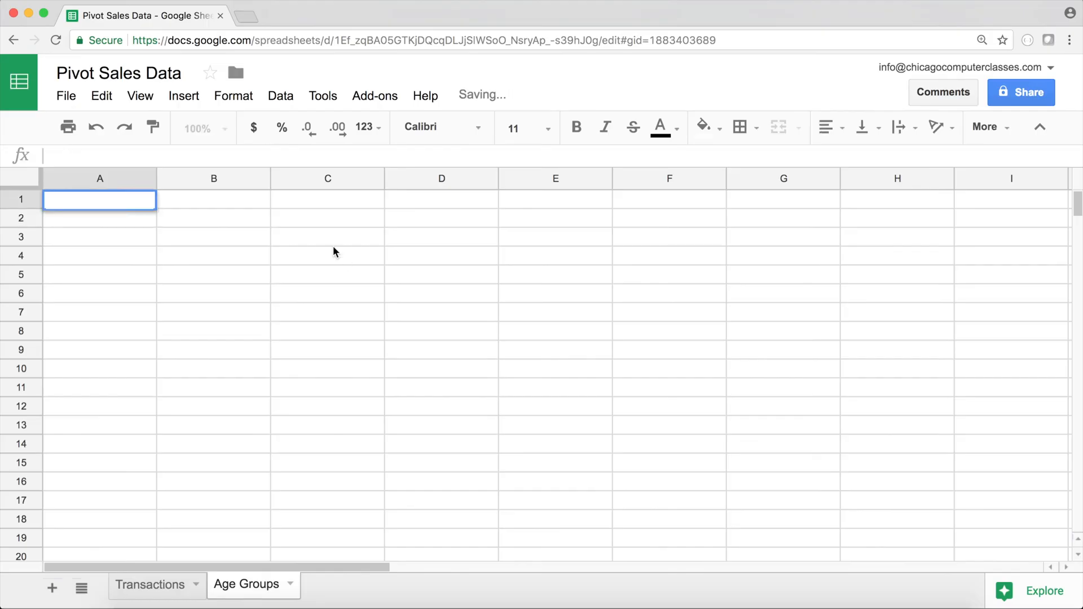
Check the minimum and maximum of the Customers_Age column on the Transactions sheet.
{"action": "left_click", "coordinate": [178, 591]}
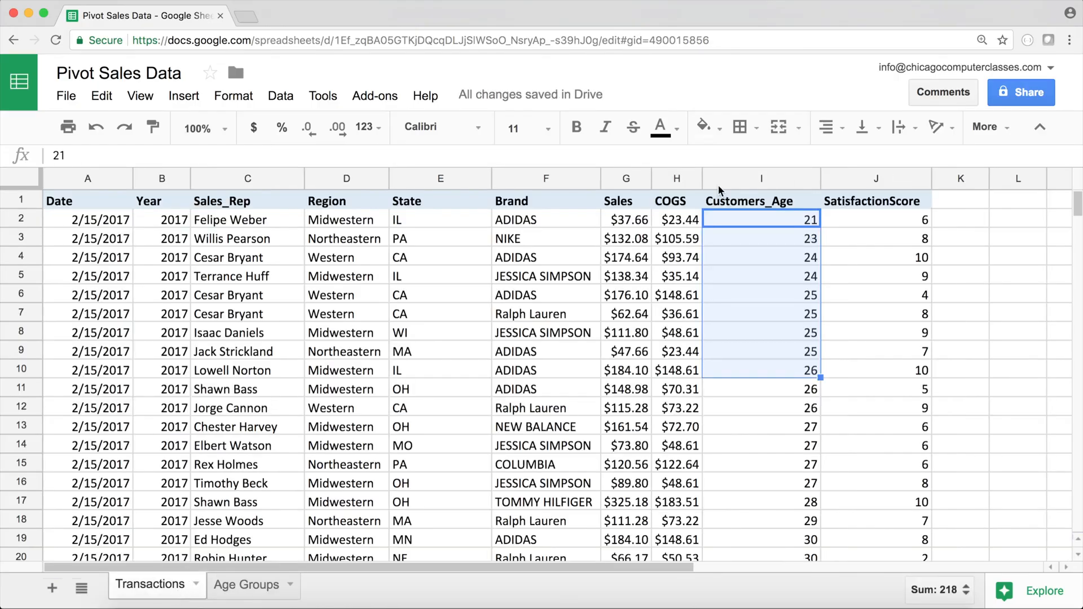
{"action": "left_click", "coordinate": [779, 180]}
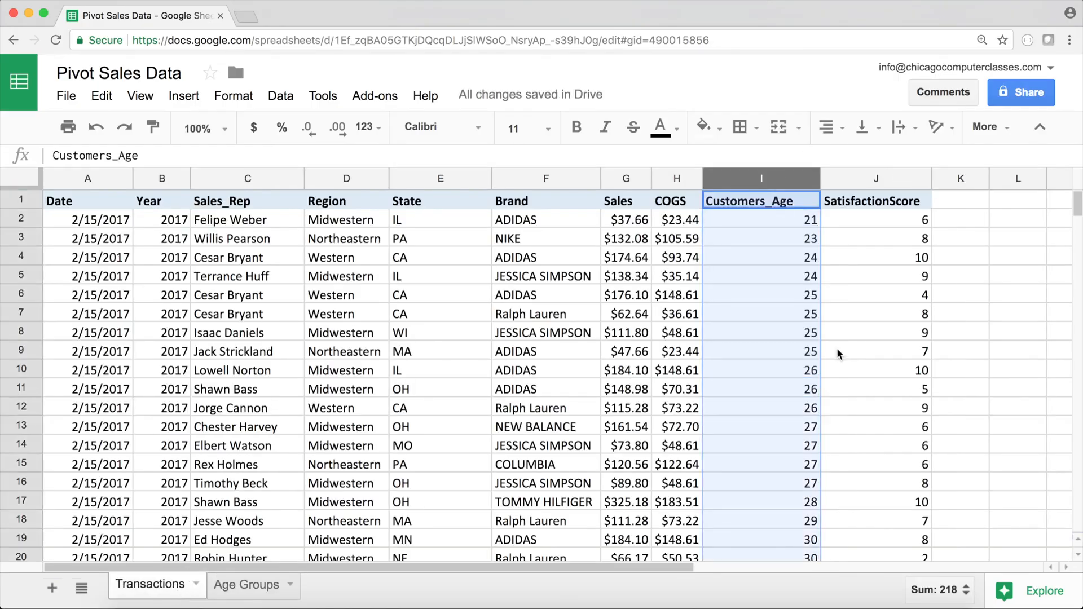
{"action": "left_click", "coordinate": [959, 589]}
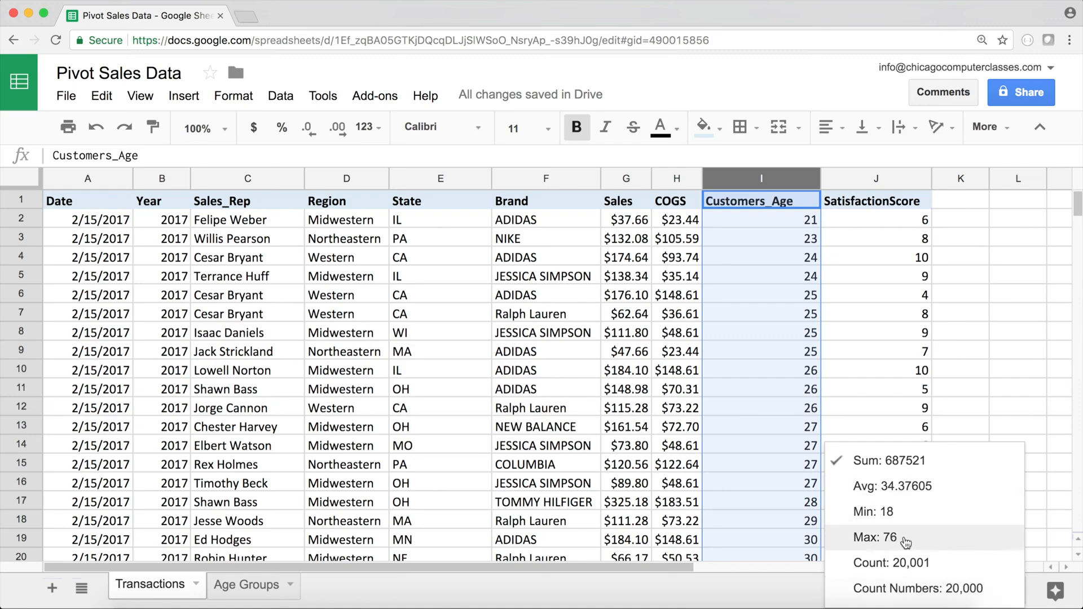
{"action": "left_click", "coordinate": [807, 201]}
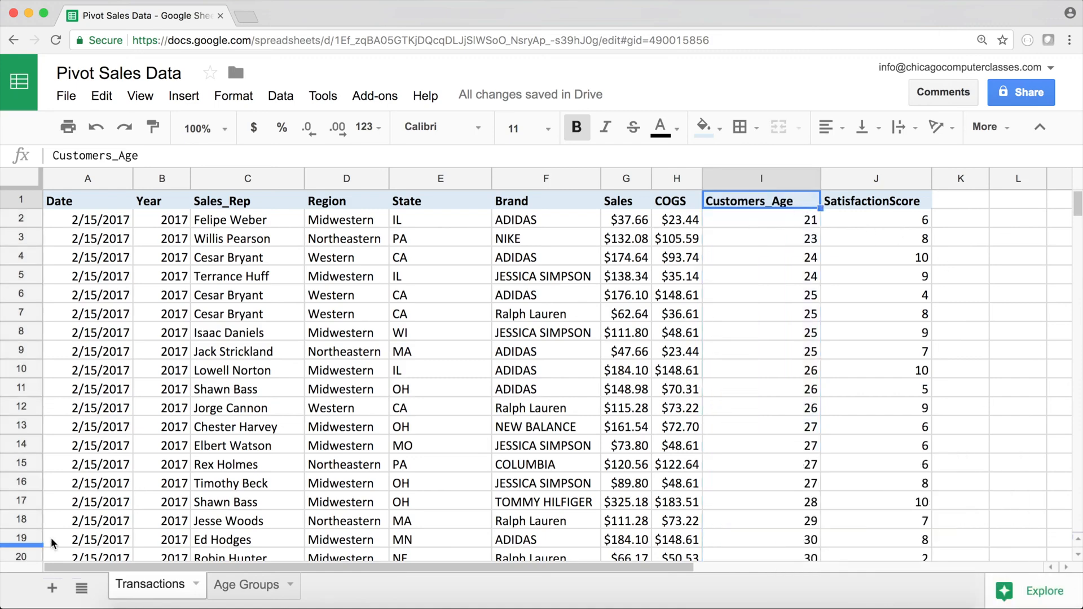
Enter 18 and 23 in A1 and A2 of the Age Groups sheet and extend the series down to 73 in A12.
{"action": "left_click", "coordinate": [244, 587]}
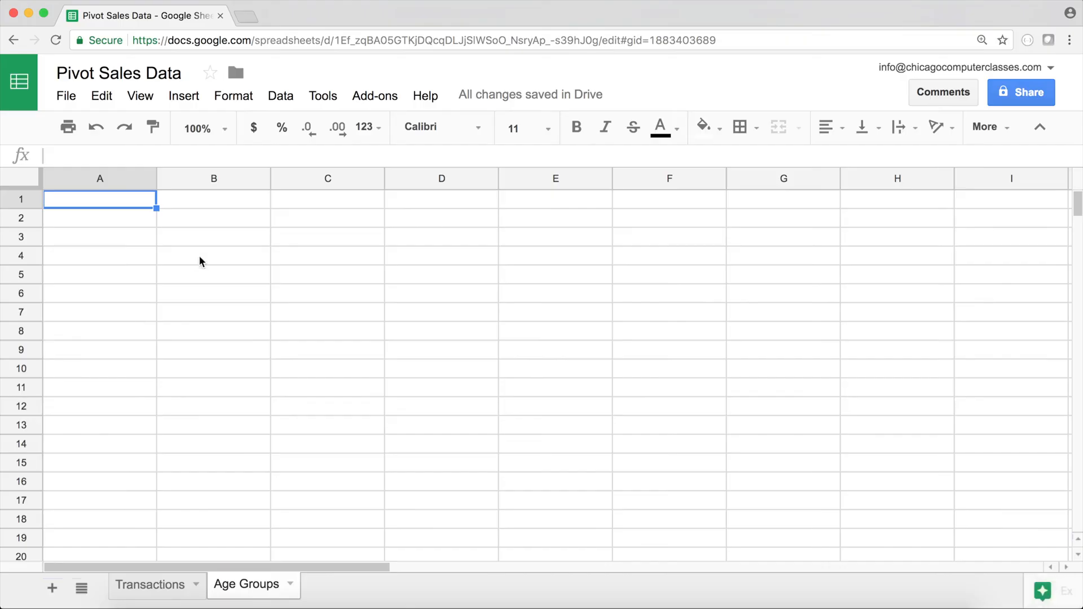
{"action": "type", "text": "18"}
{"action": "key", "text": "Return"}
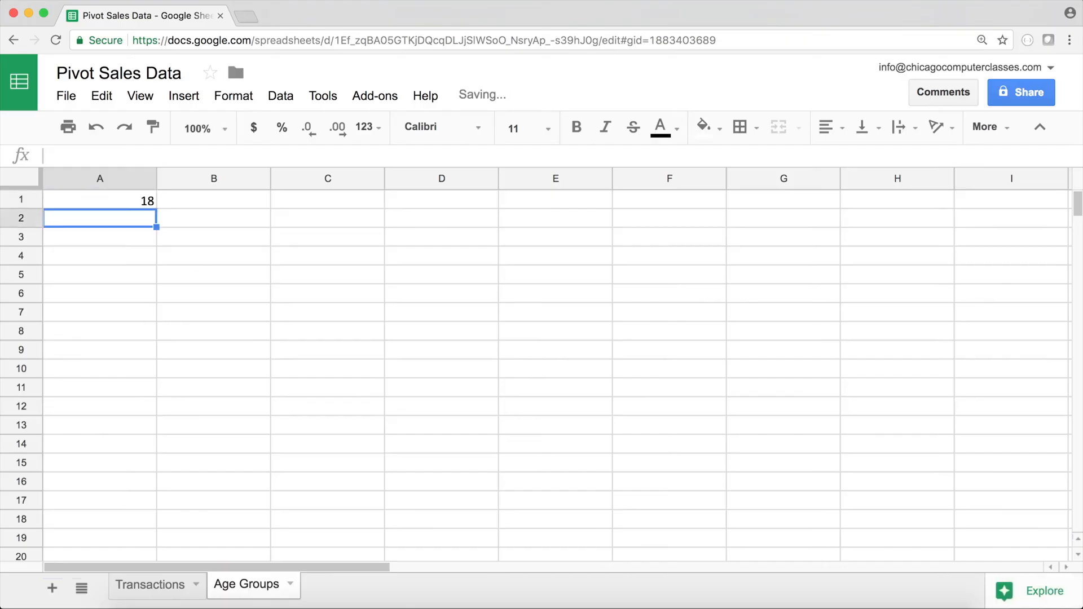
{"action": "type", "text": "23"}
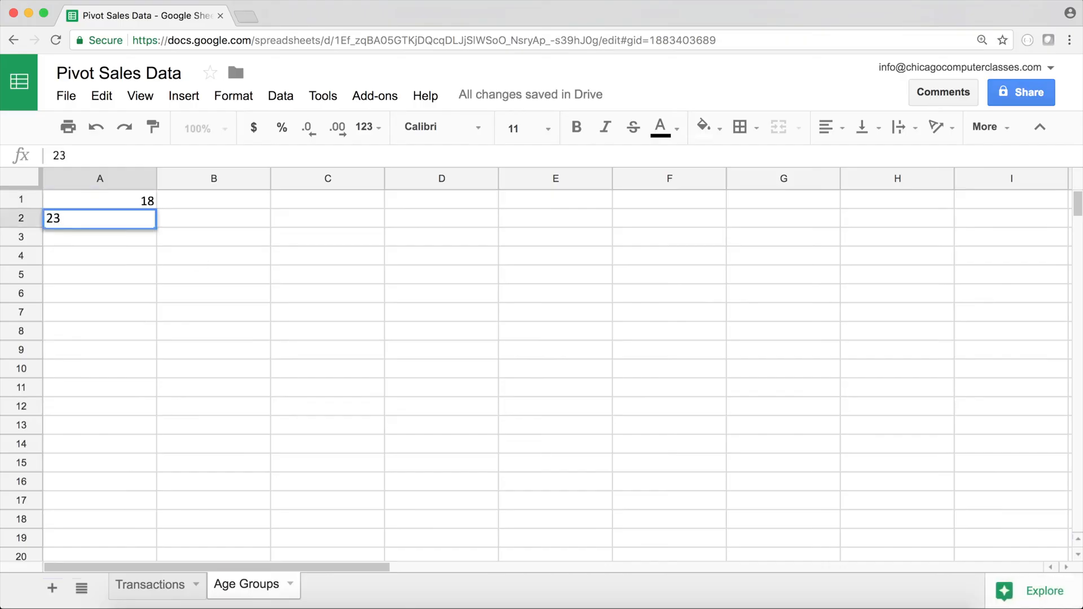
{"action": "key", "text": "Return"}
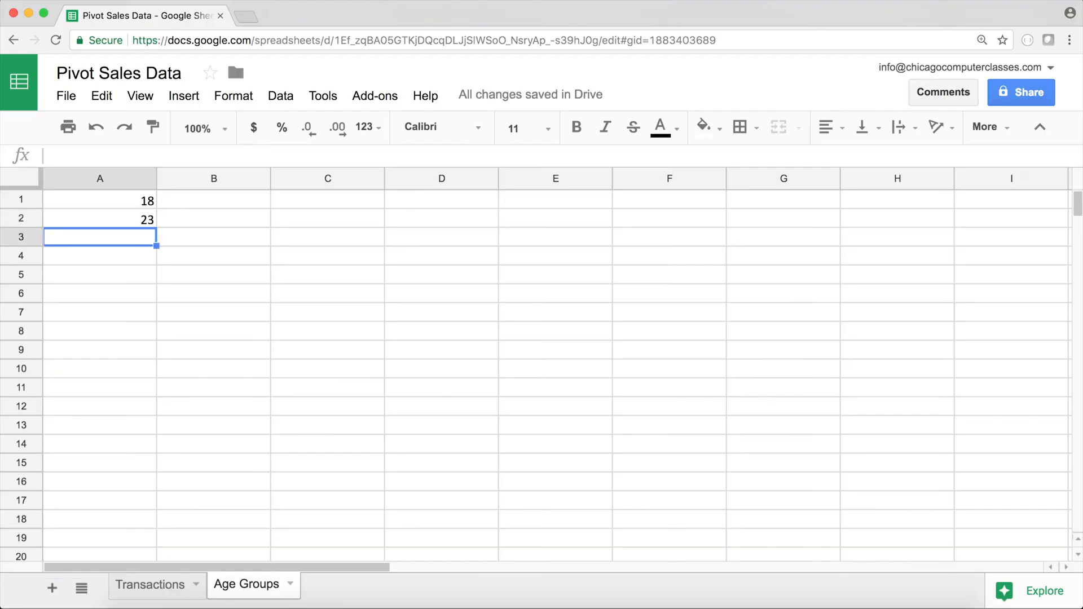
{"action": "left_click_drag", "start_coordinate": [126, 201], "coordinate": [147, 411]}
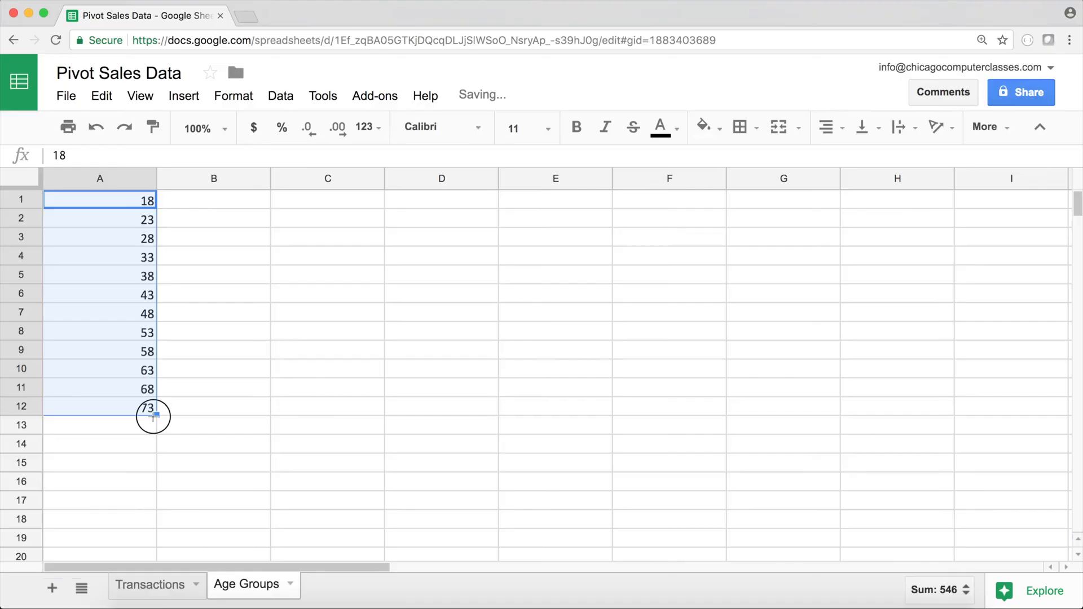
Start a formula in cell B1 of the Age Groups sheet.
{"action": "left_click", "coordinate": [177, 201]}
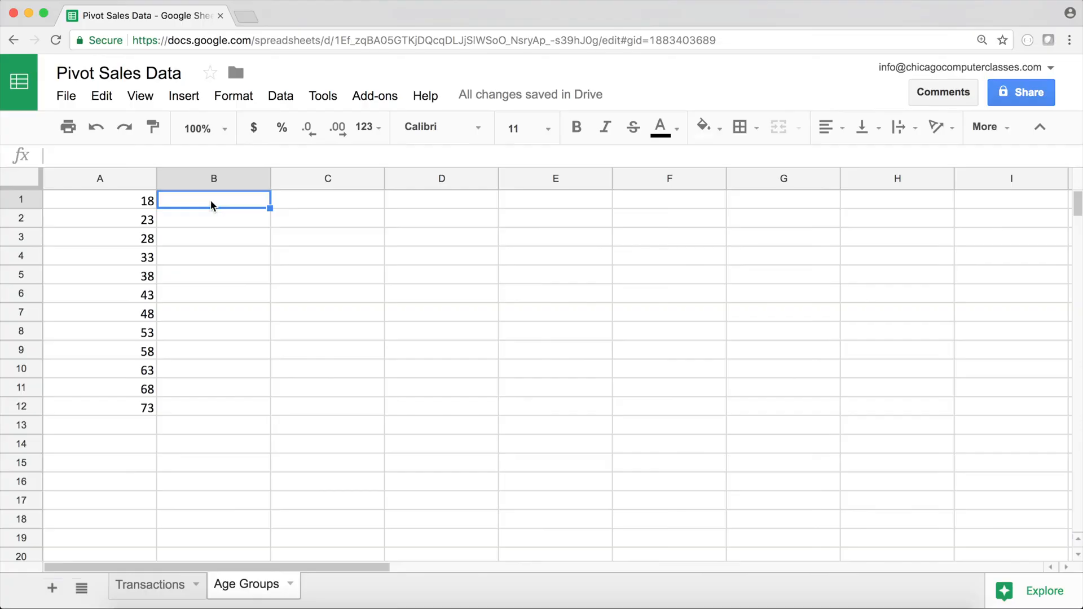
{"action": "type", "text": "="}
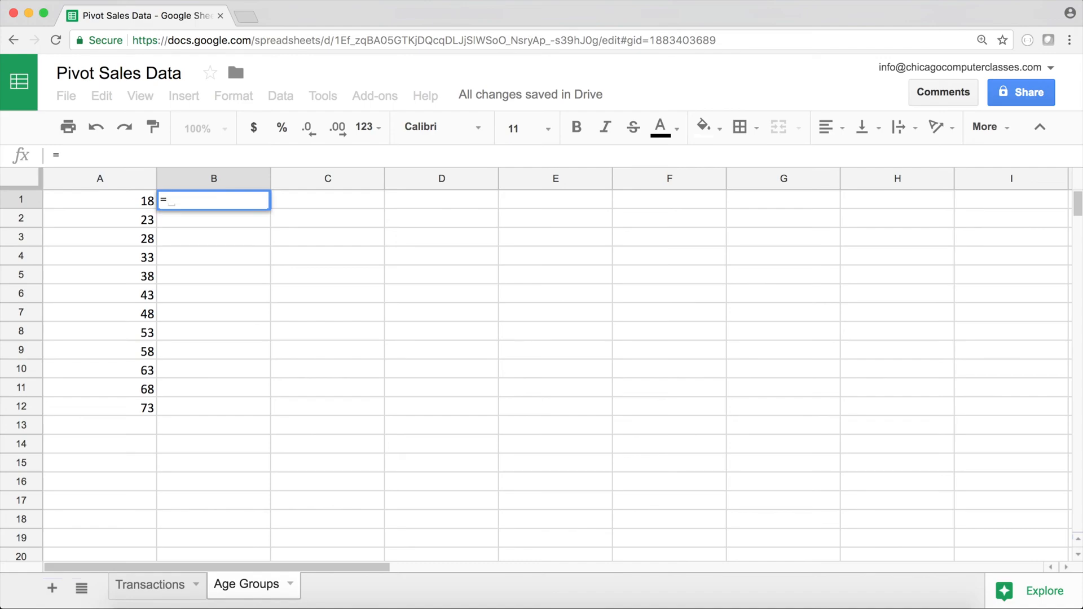
{"action": "left_click", "coordinate": [111, 202]}
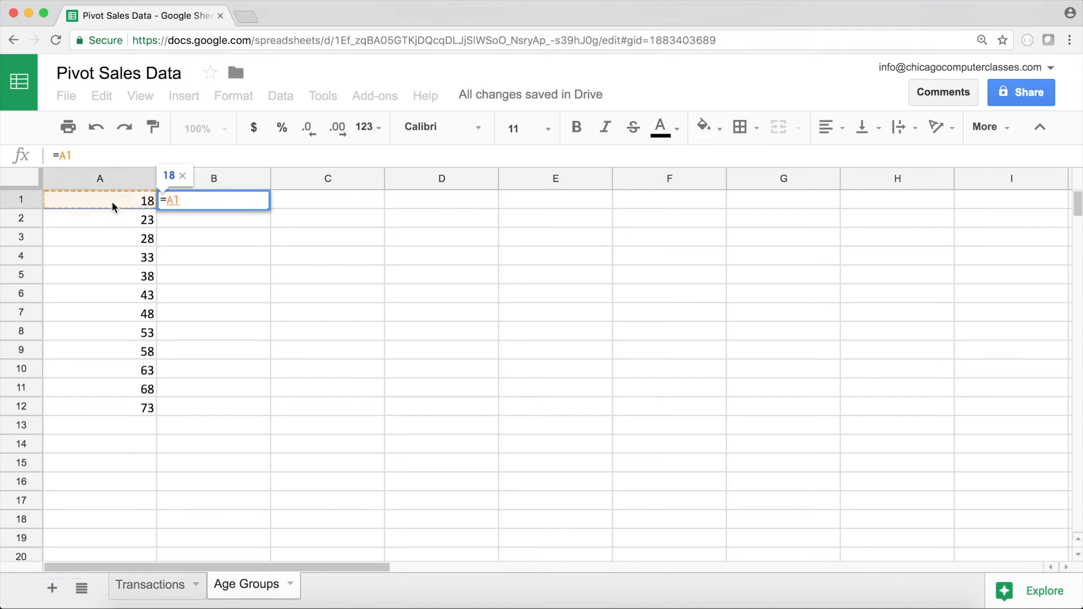
{"action": "key", "text": "BackSpace"}
{"action": "key", "text": "BackSpace"}
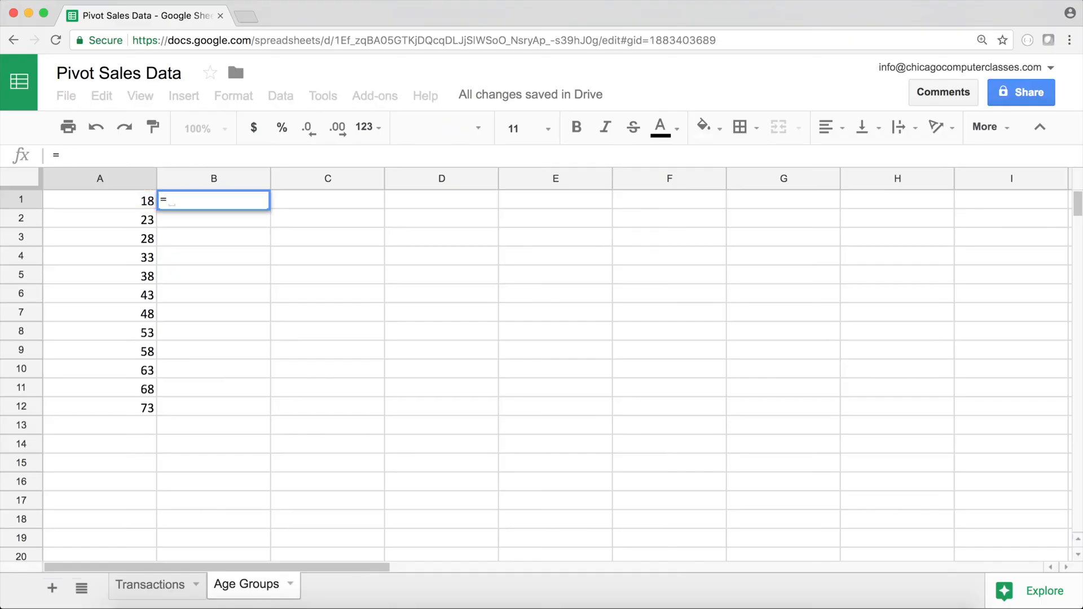
{"action": "type", "text": "joi"}
{"action": "key", "text": "BackSpace"}
{"action": "key", "text": "BackSpace"}
{"action": "key", "text": "BackSpace"}
Complete the B1 formula as =JOIN(" to ",A1:A2) and fill it down through B12.
{"action": "type", "text": "JO"}
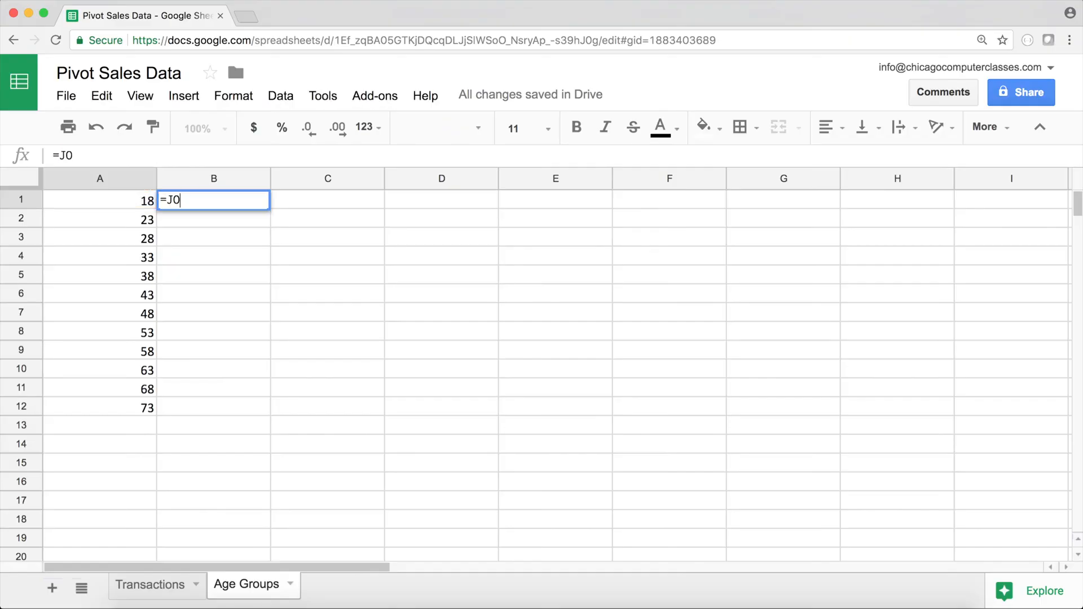
{"action": "type", "text": "IN("}
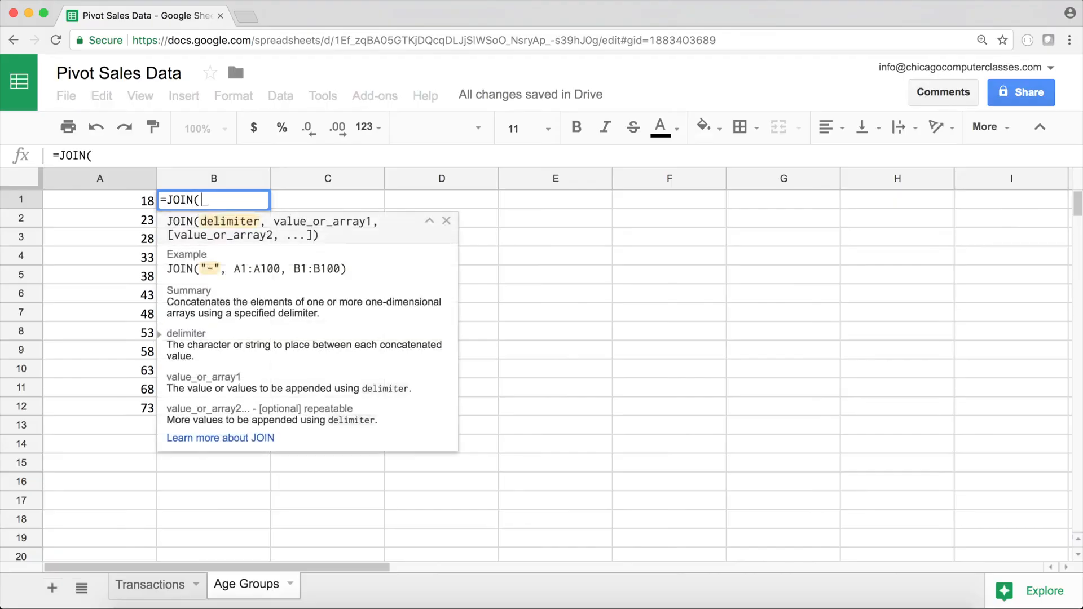
{"action": "type", "text": "\" to "}
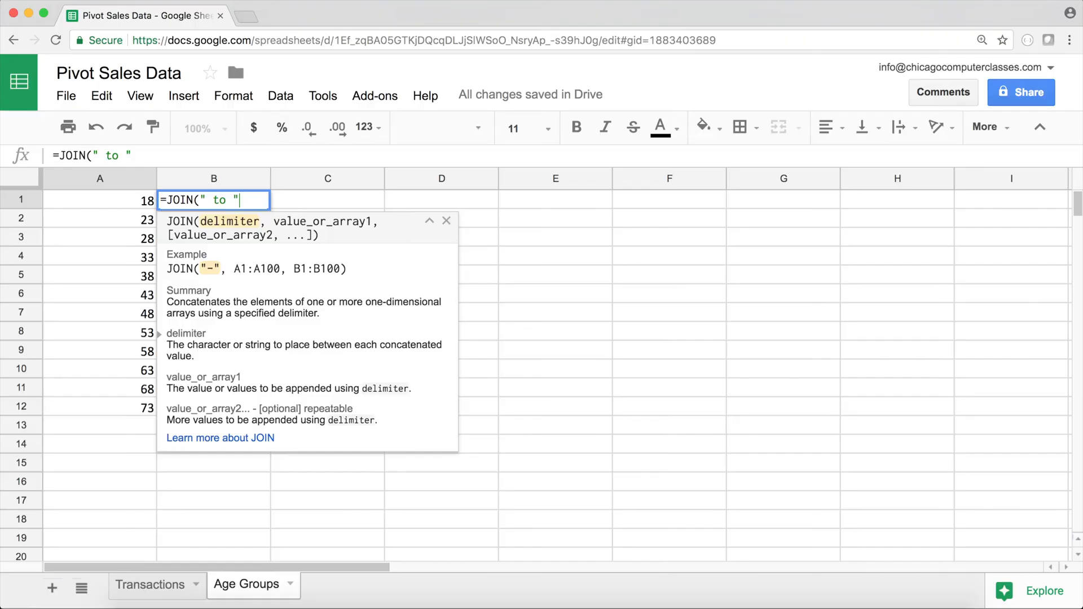
{"action": "type", "text": "\","}
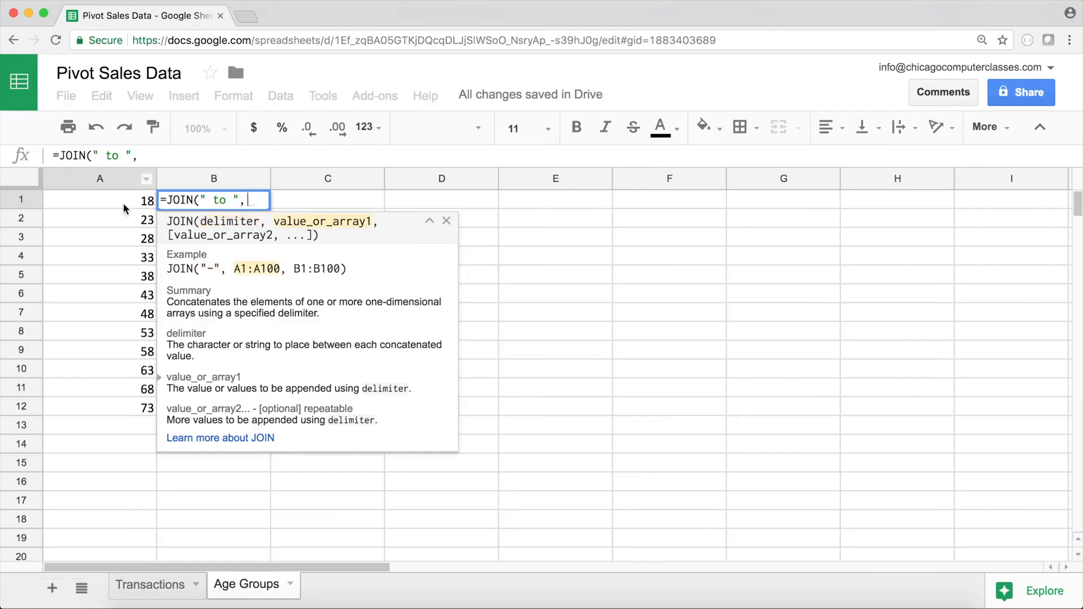
{"action": "left_click_drag", "start_coordinate": [125, 204], "coordinate": [125, 222]}
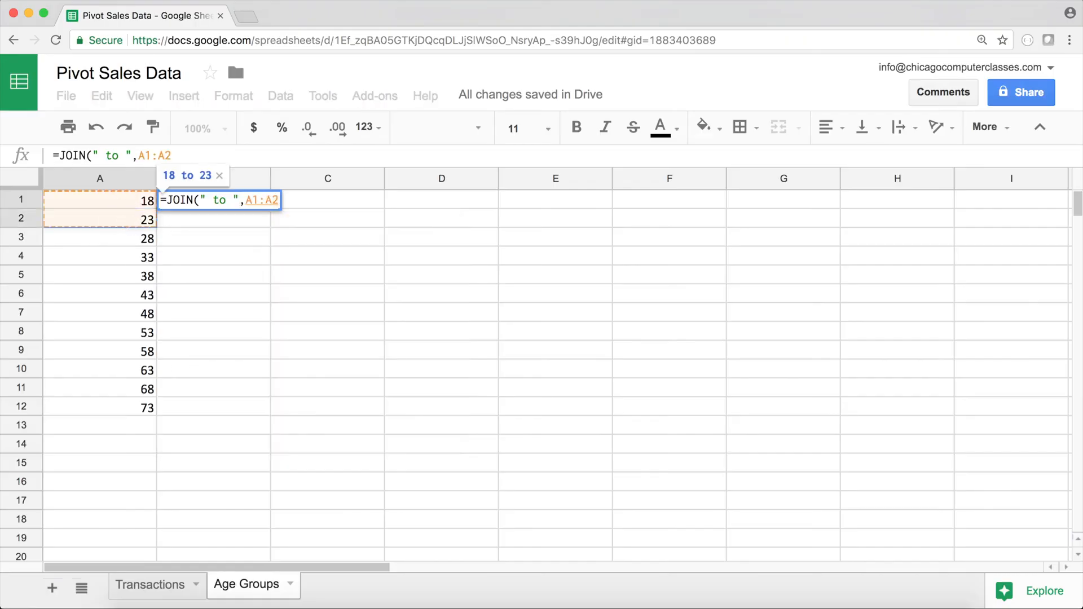
{"action": "type", "text": ")"}
{"action": "key", "text": "Return"}
{"action": "left_click", "coordinate": [253, 201]}
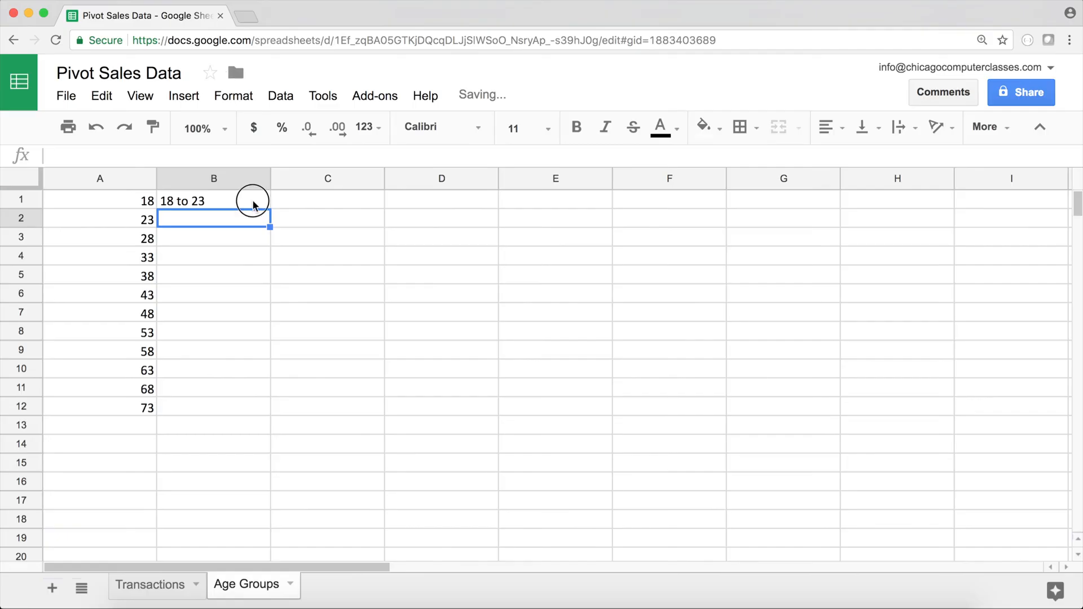
{"action": "left_click_drag", "start_coordinate": [271, 208], "coordinate": [241, 410]}
Replace the formula in B12 with the label "73 and up".
{"action": "left_click", "coordinate": [198, 410]}
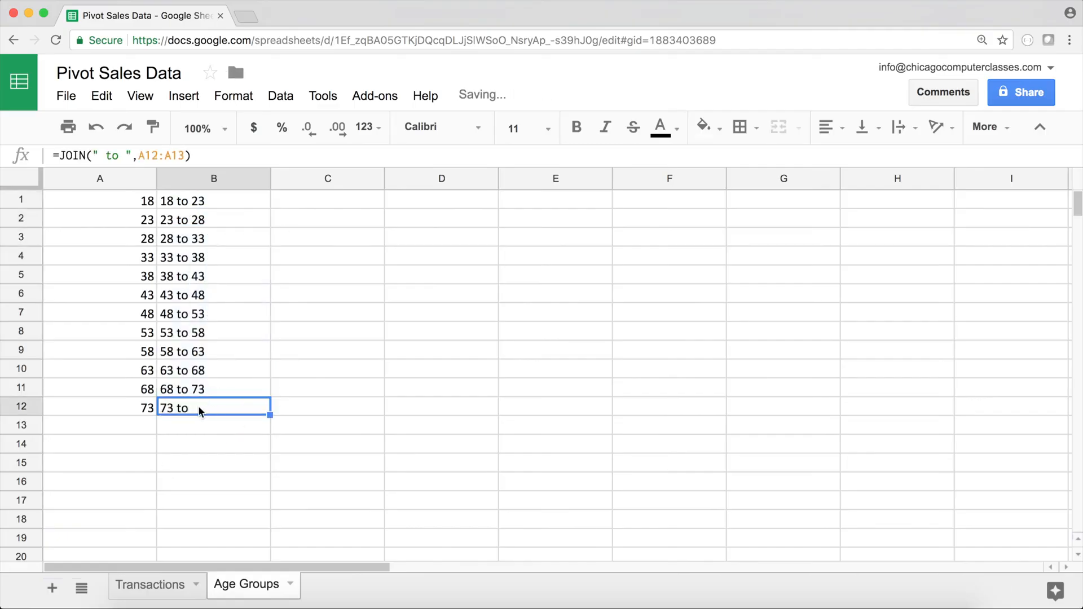
{"action": "double_click", "coordinate": [203, 407]}
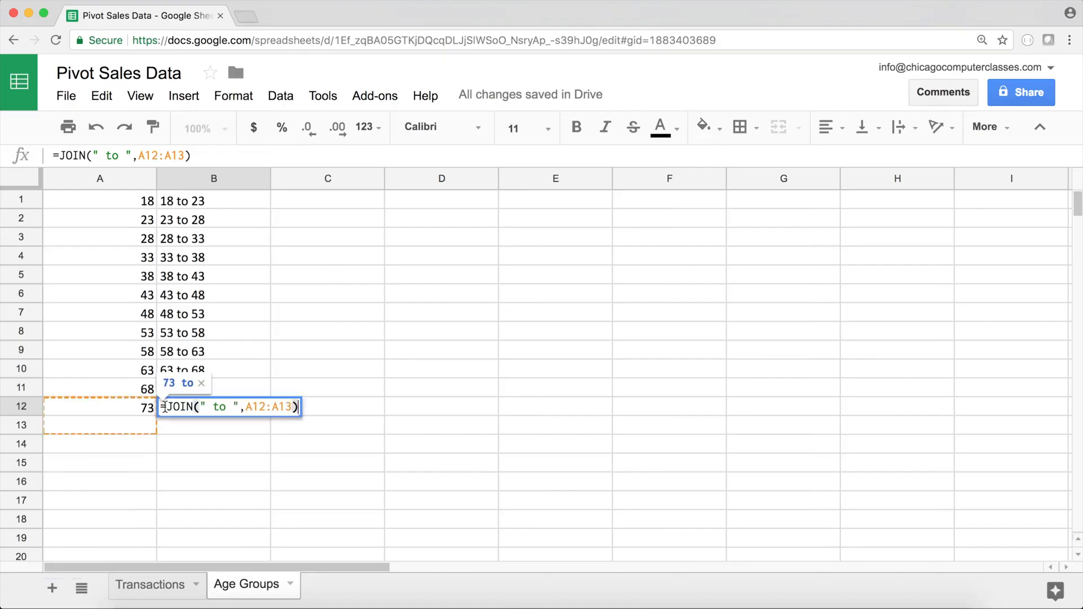
{"action": "left_click_drag", "start_coordinate": [163, 406], "coordinate": [368, 425]}
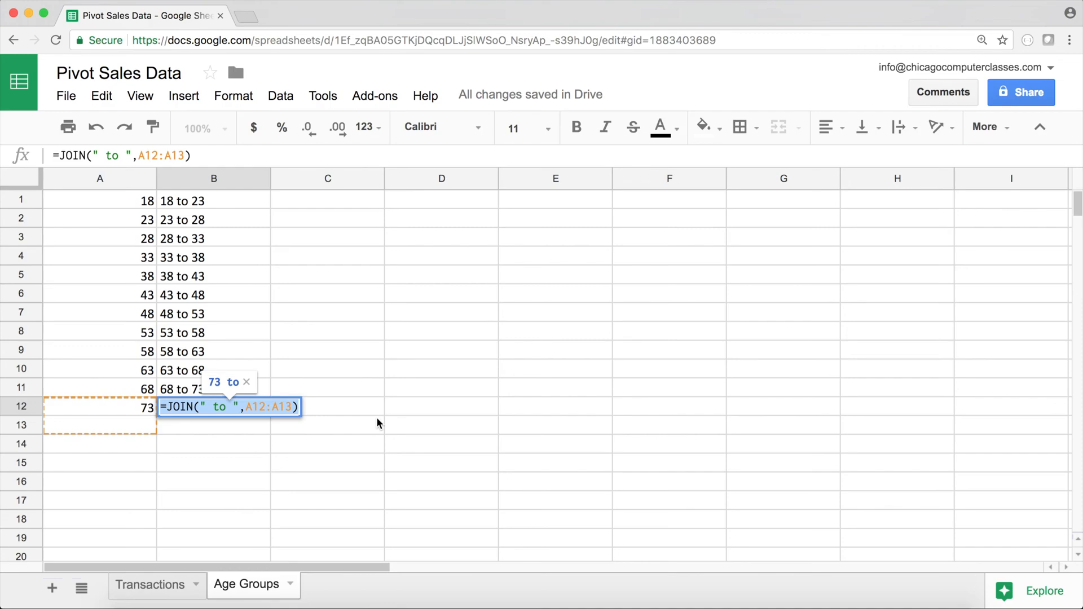
{"action": "type", "text": "73 and up"}
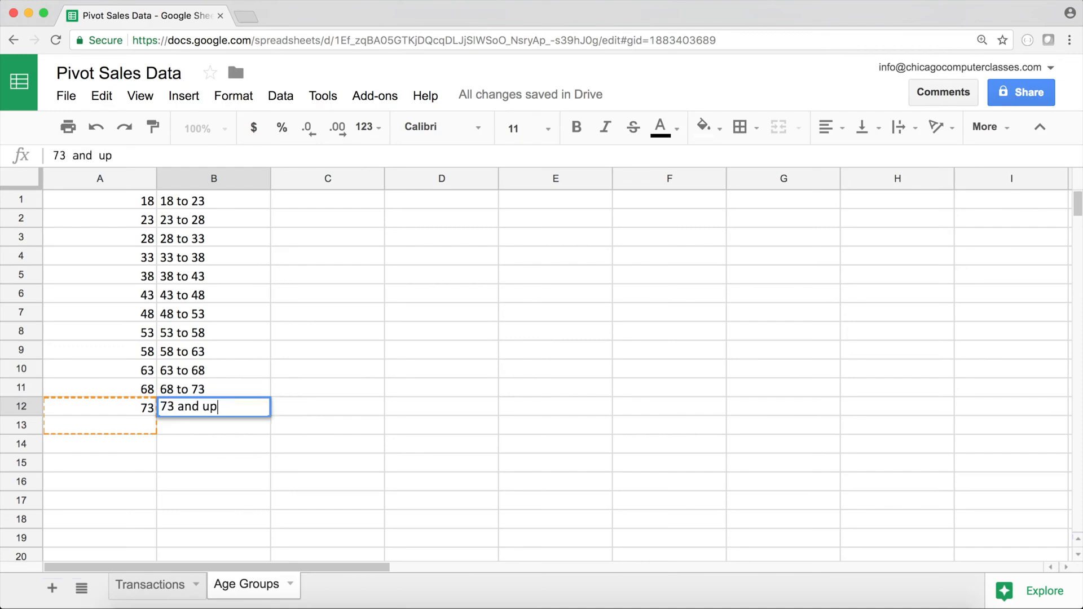
{"action": "key", "text": "Return"}
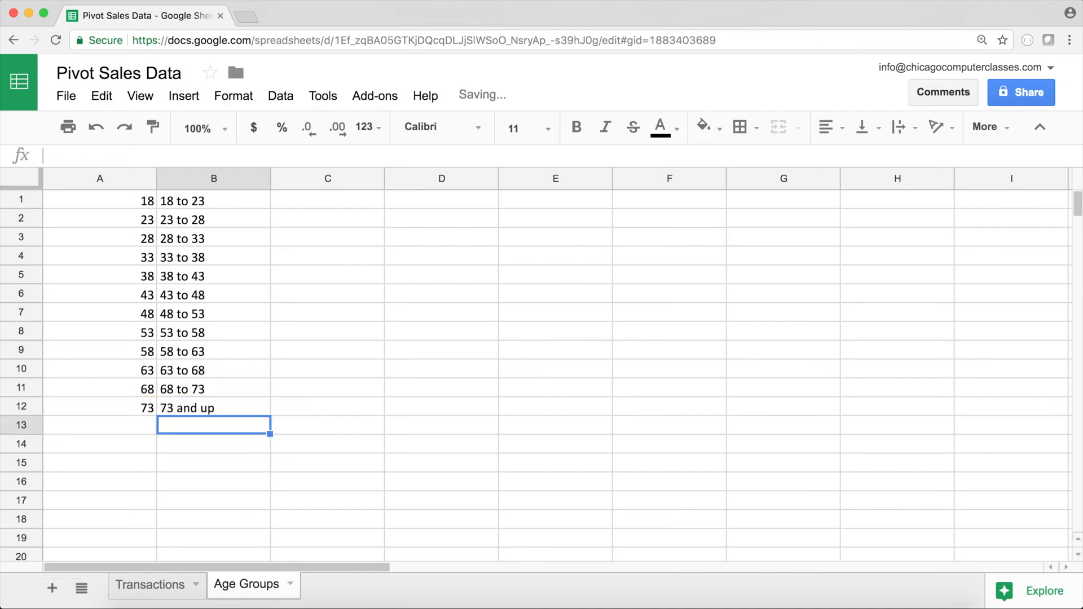
Review the age-group labels in B1:B12 and the starting ages in A1:A12.
{"action": "left_click_drag", "start_coordinate": [208, 202], "coordinate": [201, 411]}
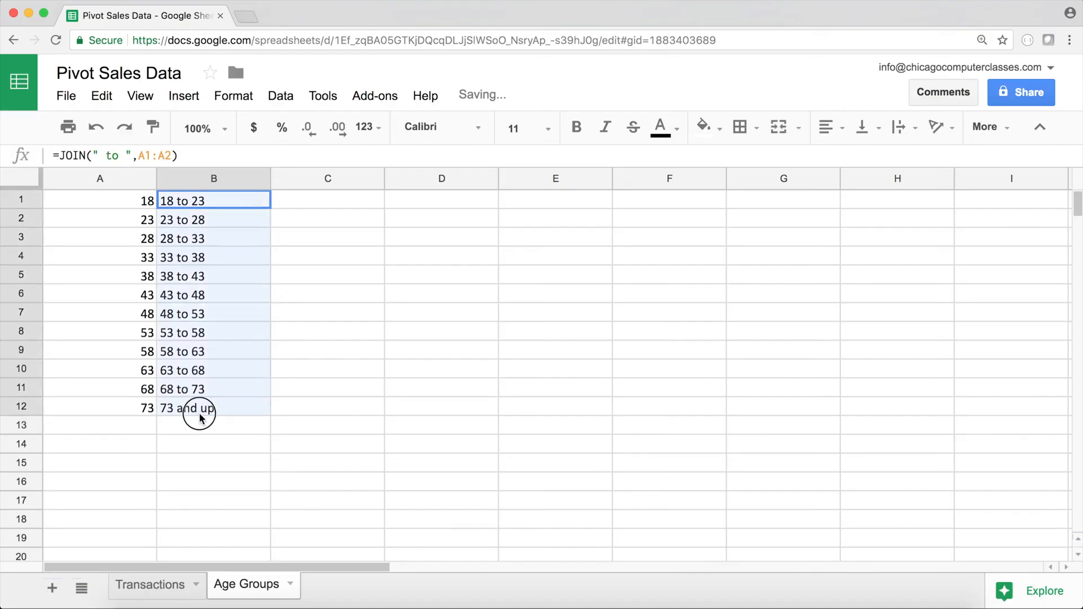
{"action": "left_click_drag", "start_coordinate": [135, 202], "coordinate": [116, 404]}
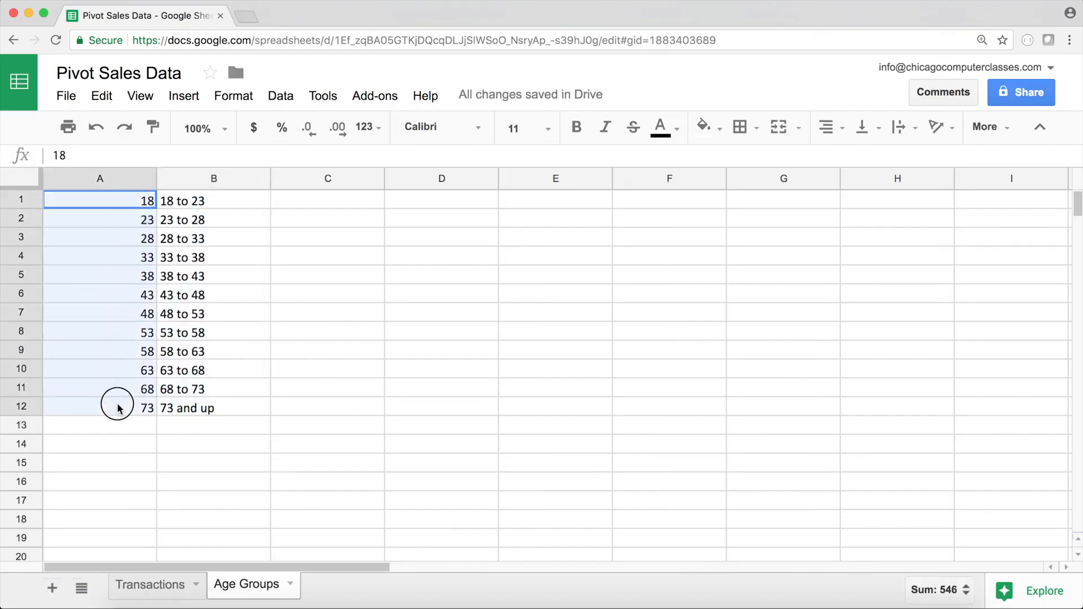
Add the header "Age Group" in cell K1 of the Transactions sheet and widen column K to fit it.
{"action": "left_click", "coordinate": [171, 202]}
{"action": "left_click", "coordinate": [164, 586]}
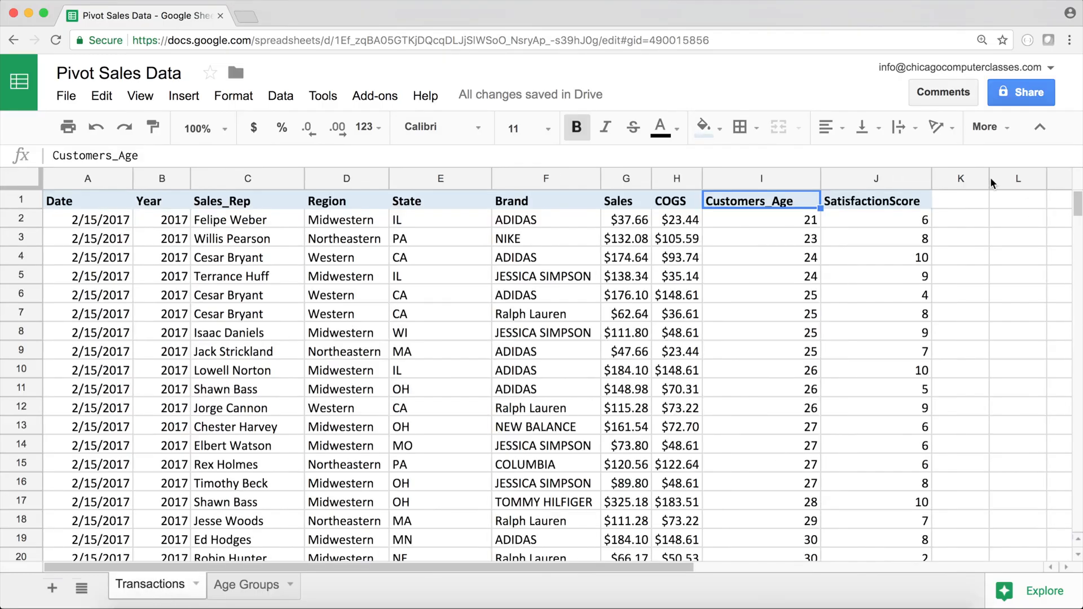
{"action": "left_click", "coordinate": [970, 201]}
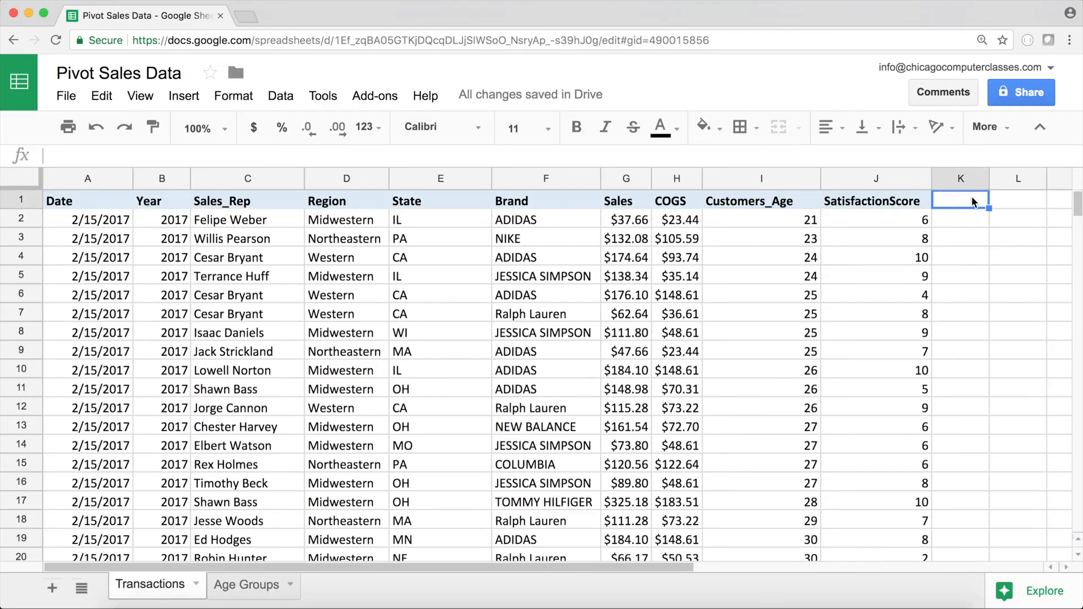
{"action": "type", "text": "Age Group"}
{"action": "key", "text": "Return"}
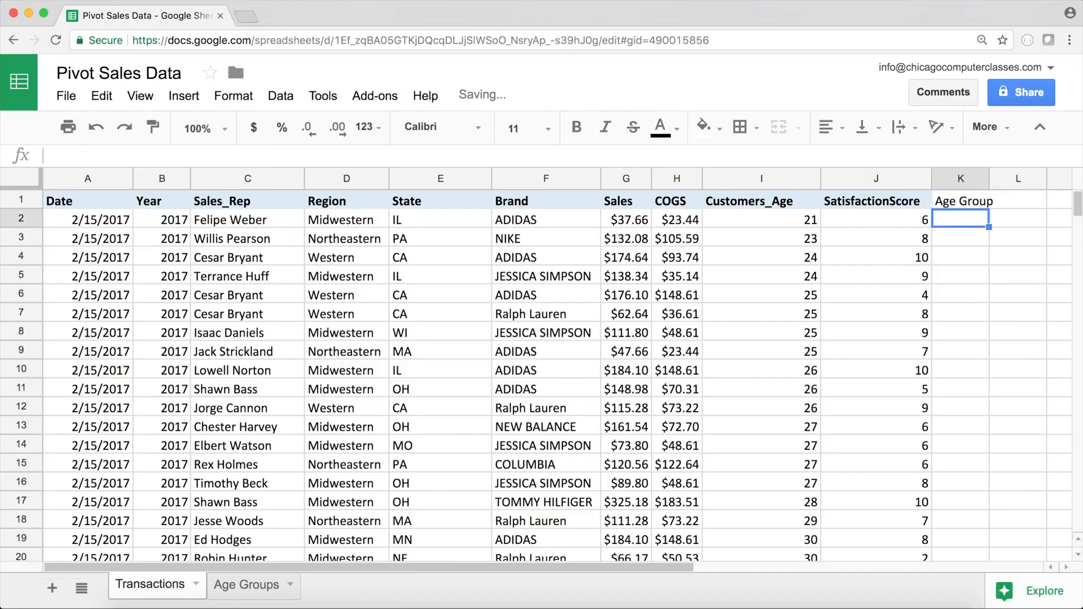
{"action": "left_click_drag", "start_coordinate": [990, 177], "coordinate": [1009, 177]}
Start a VLOOKUP formula in K2 of Transactions with search key I2 and the absolute range 'Age Groups'!$A$1:$B$12.
{"action": "left_click", "coordinate": [239, 584]}
{"action": "left_click", "coordinate": [150, 585]}
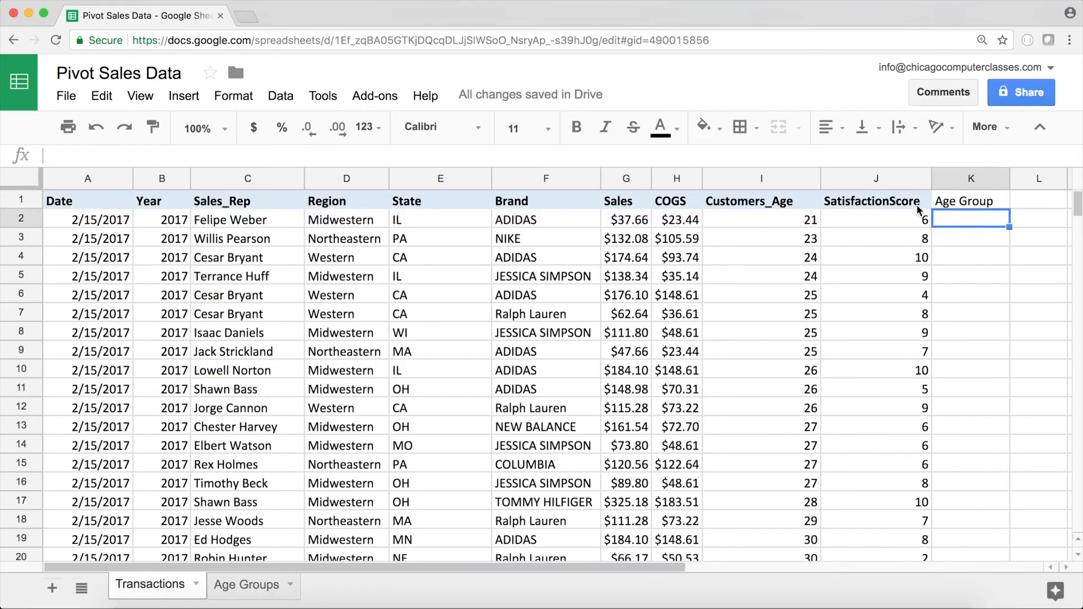
{"action": "type", "text": "=vlookup("}
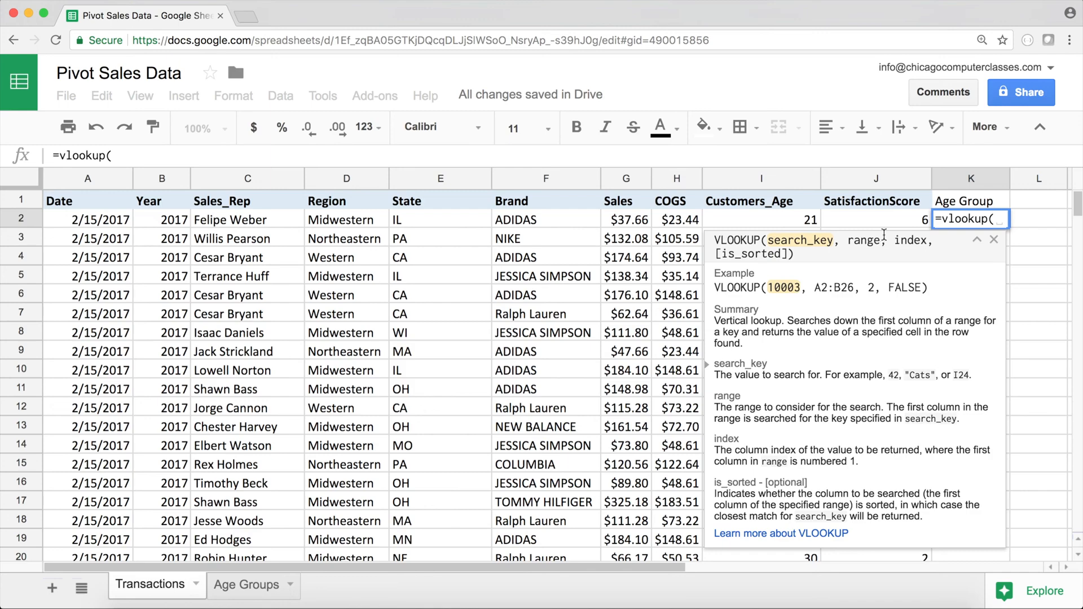
{"action": "left_click", "coordinate": [794, 220]}
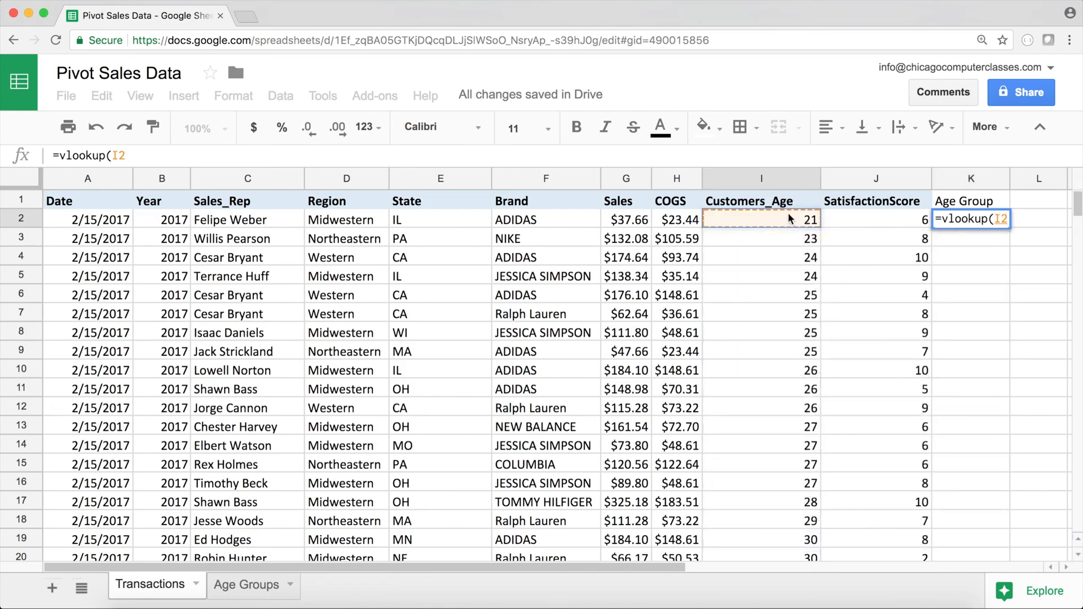
{"action": "type", "text": ","}
{"action": "left_click", "coordinate": [237, 587]}
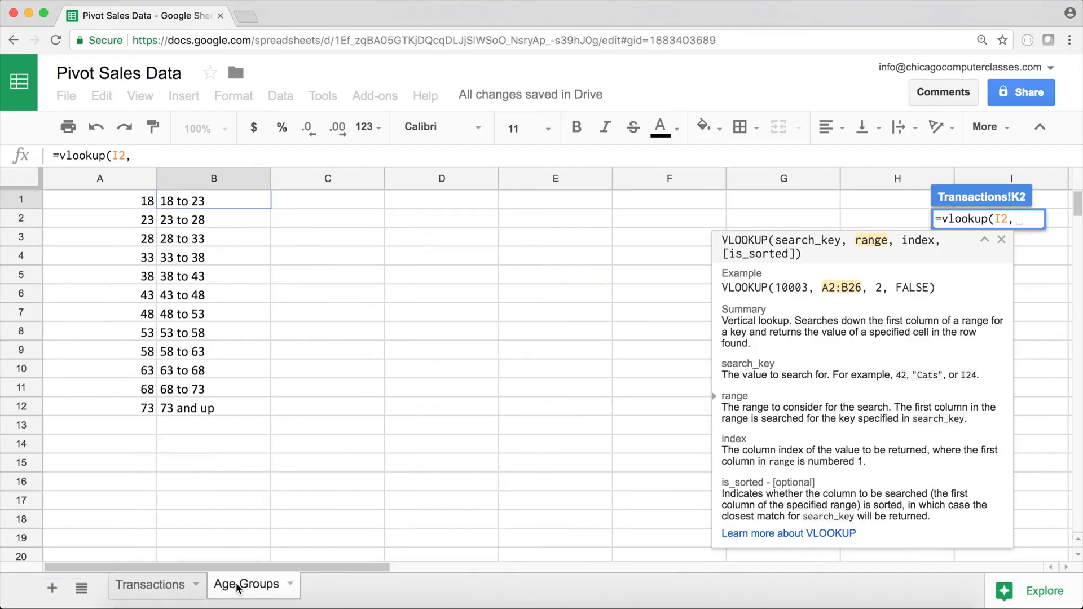
{"action": "left_click_drag", "start_coordinate": [129, 205], "coordinate": [200, 409]}
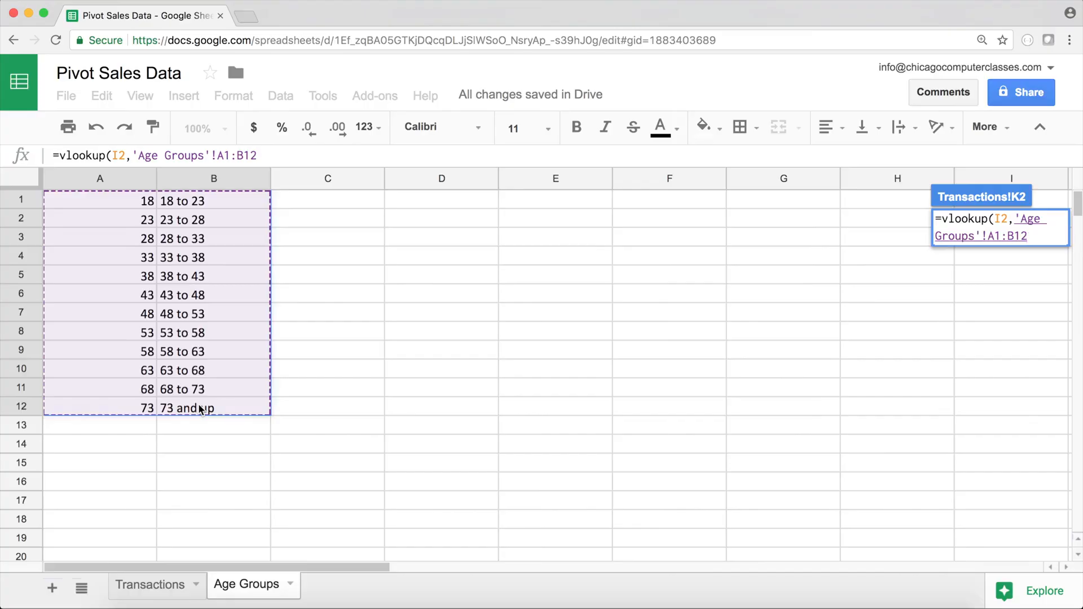
{"action": "key", "text": "F4"}
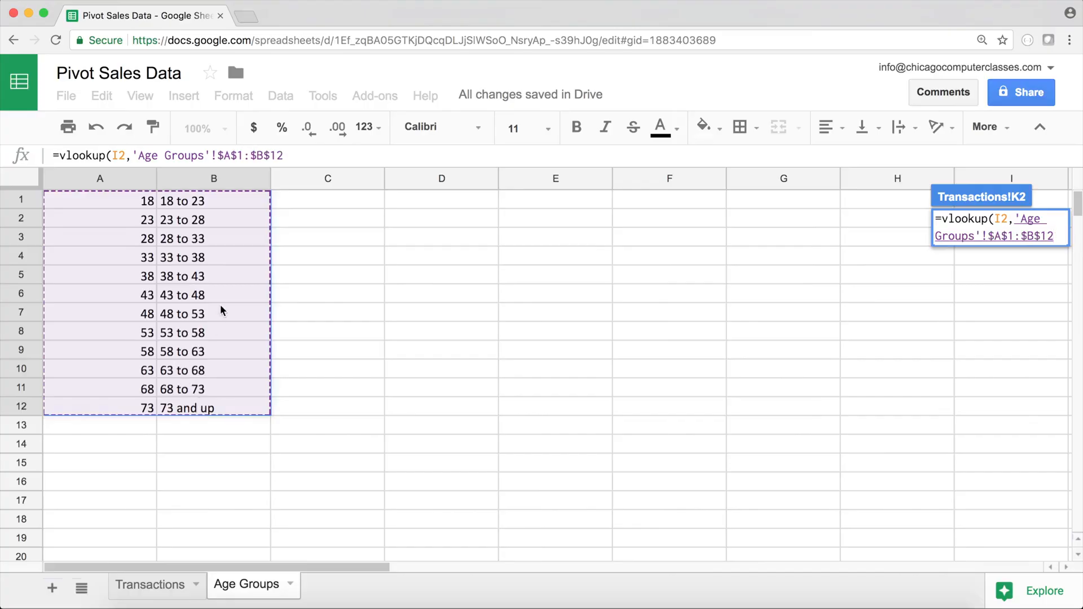
Complete the K2 VLOOKUP with column index 2 and is_sorted set to 1.
{"action": "type", "text": ","}
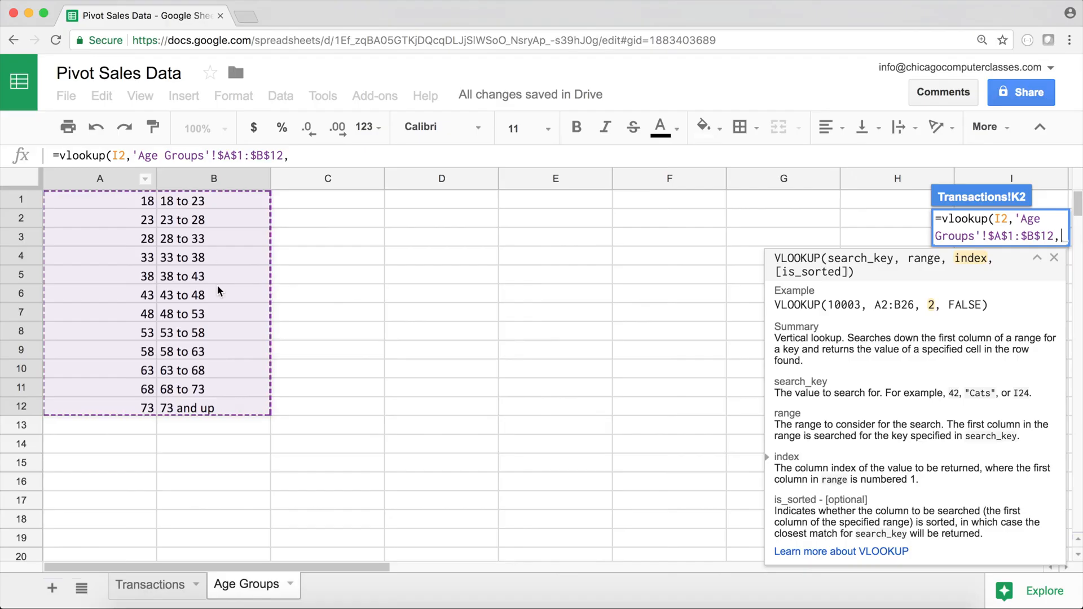
{"action": "type", "text": "2"}
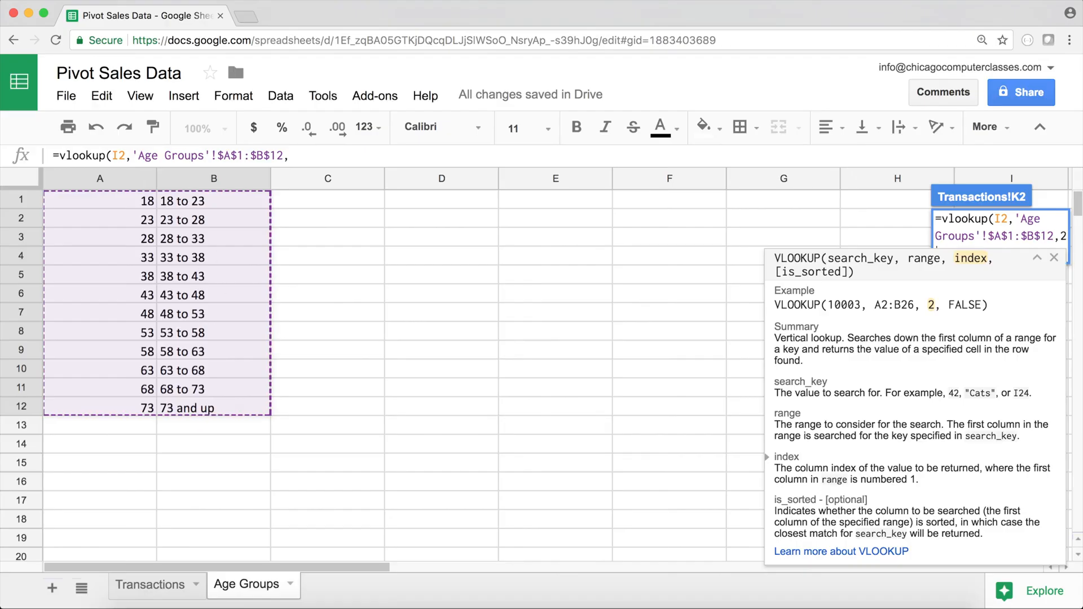
{"action": "type", "text": ","}
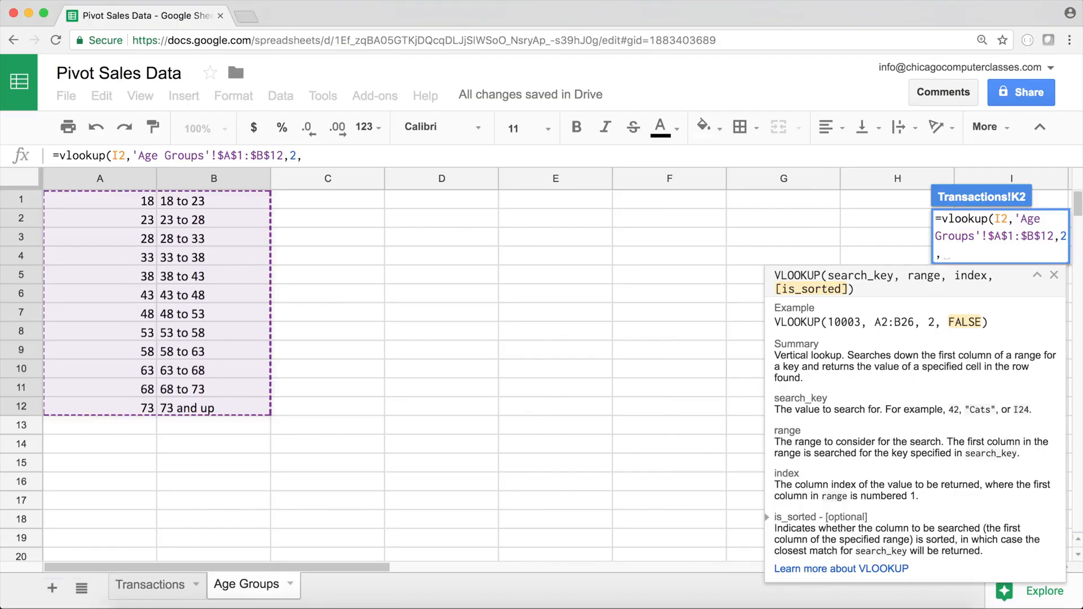
{"action": "type", "text": "1"}
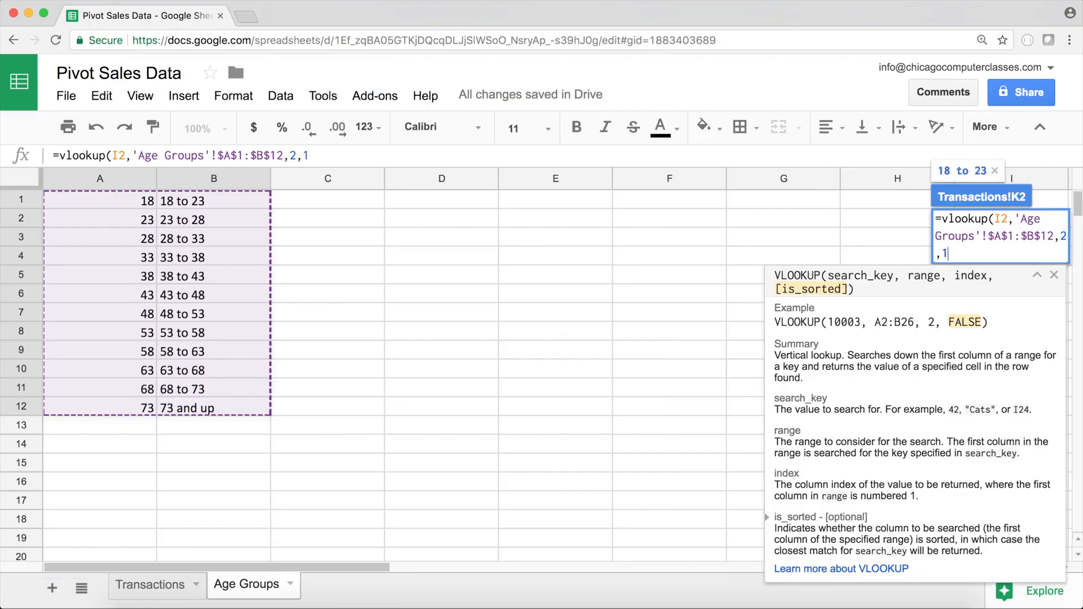
{"action": "type", "text": ")"}
{"action": "key", "text": "Return"}
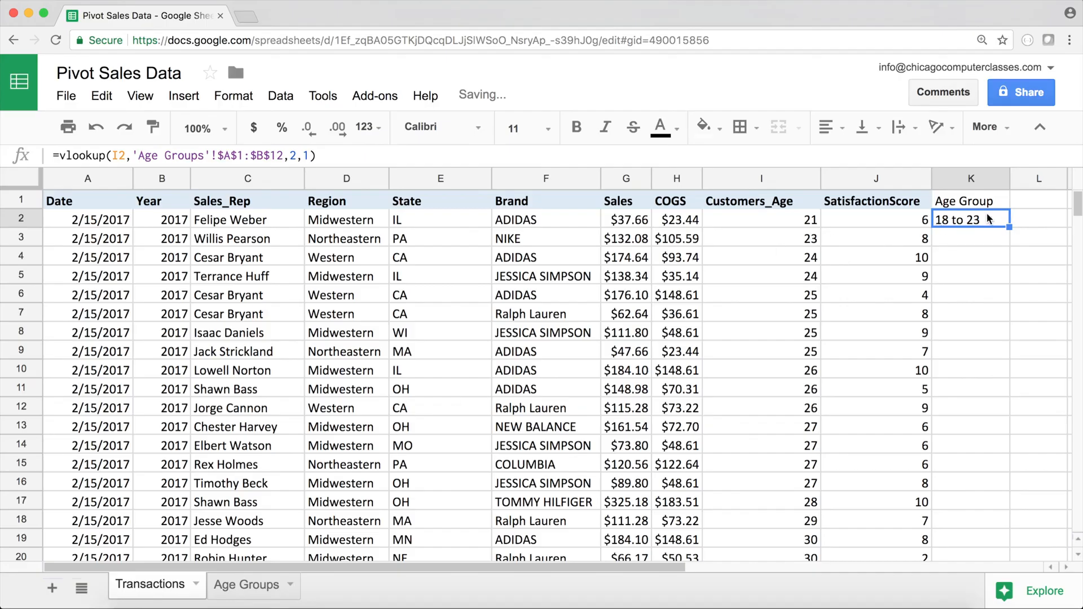
Fill the K2 age-group formula down through K20001 and check the last rows of the data.
{"action": "left_click", "coordinate": [776, 224]}
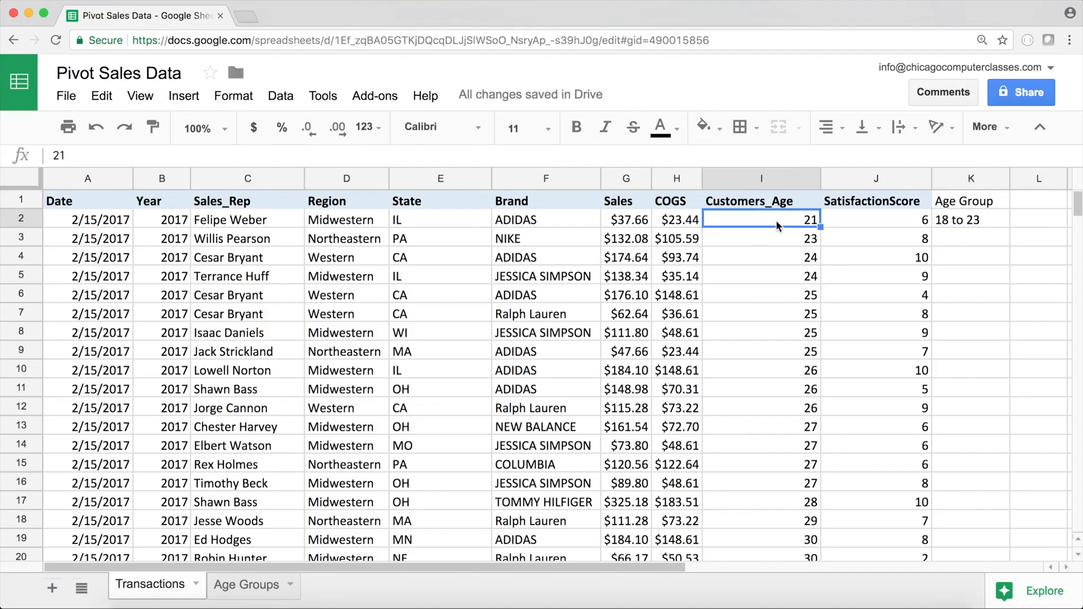
{"action": "left_click", "coordinate": [976, 219]}
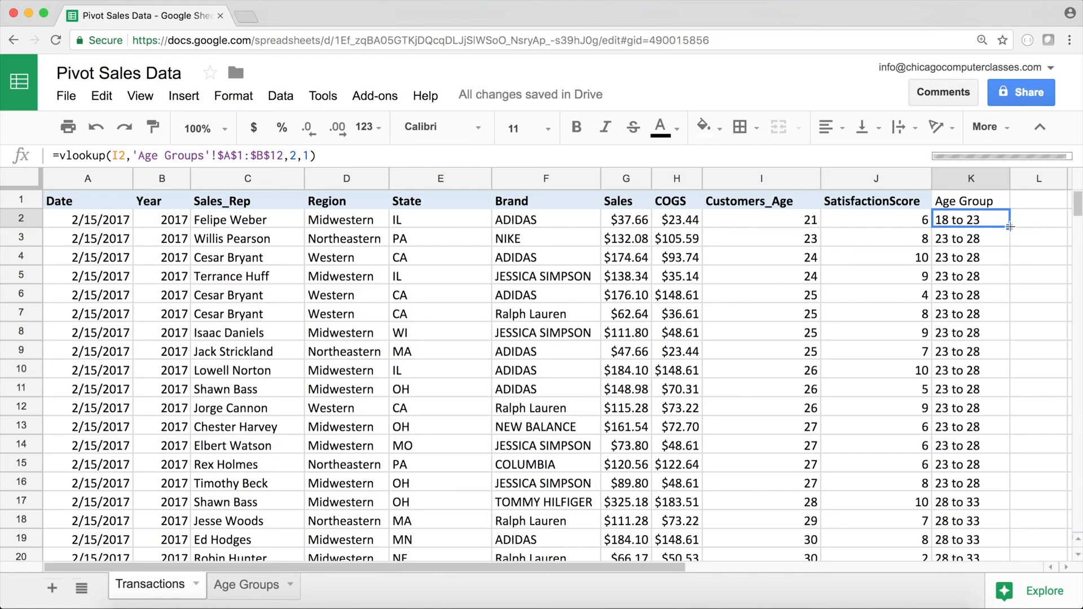
{"action": "key", "text": "super+Down"}
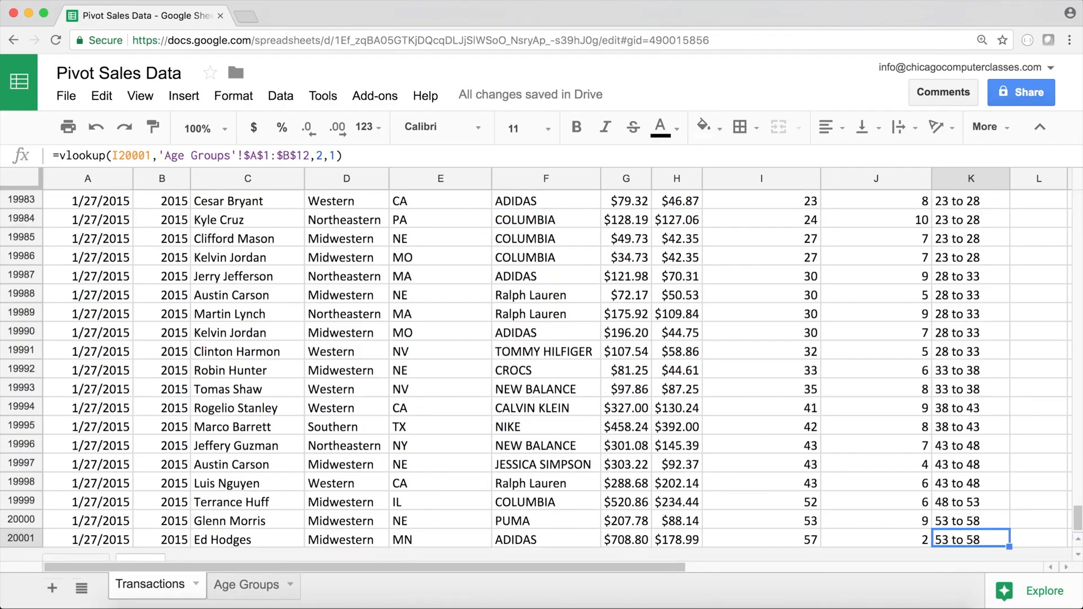
{"action": "scroll", "coordinate": [536, 373], "scroll_direction": "down", "scroll_amount": 2}
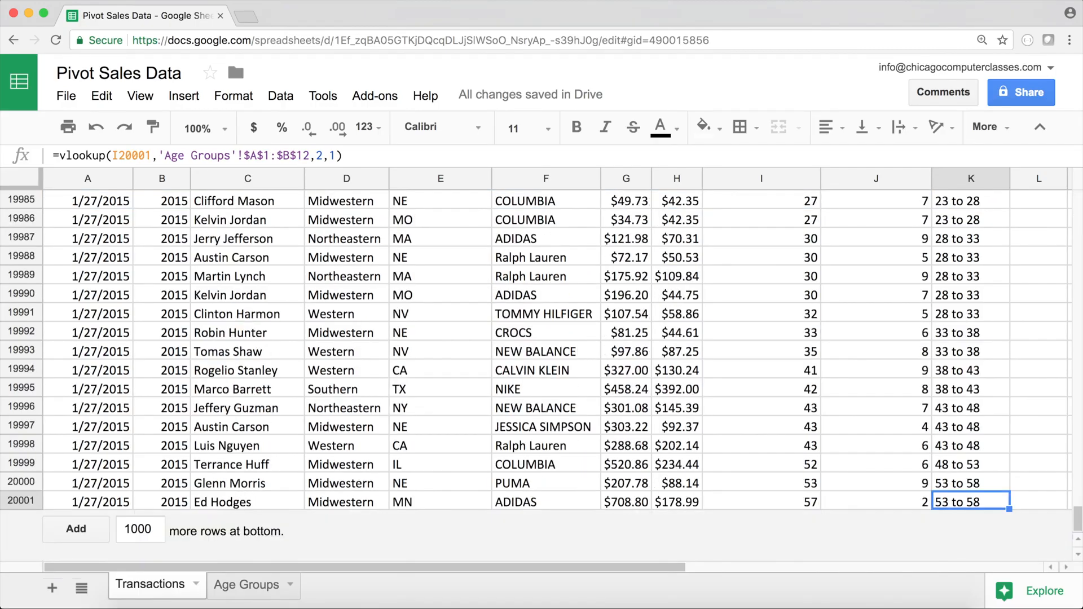
{"action": "key", "text": "Left"}
{"action": "key", "text": "Left"}
{"action": "key", "text": "Right"}
{"action": "key", "text": "Right"}
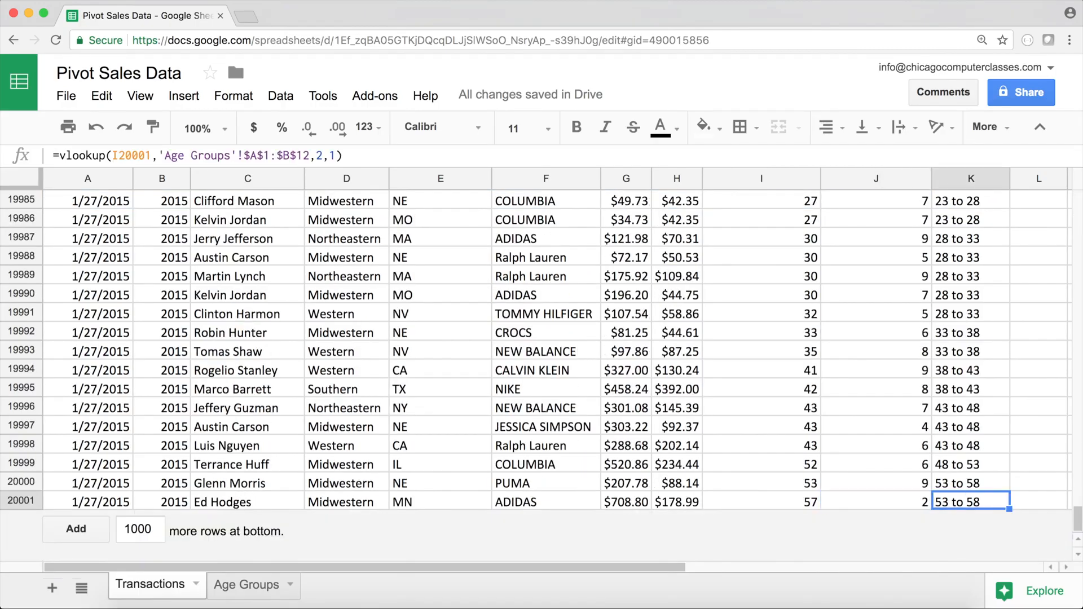